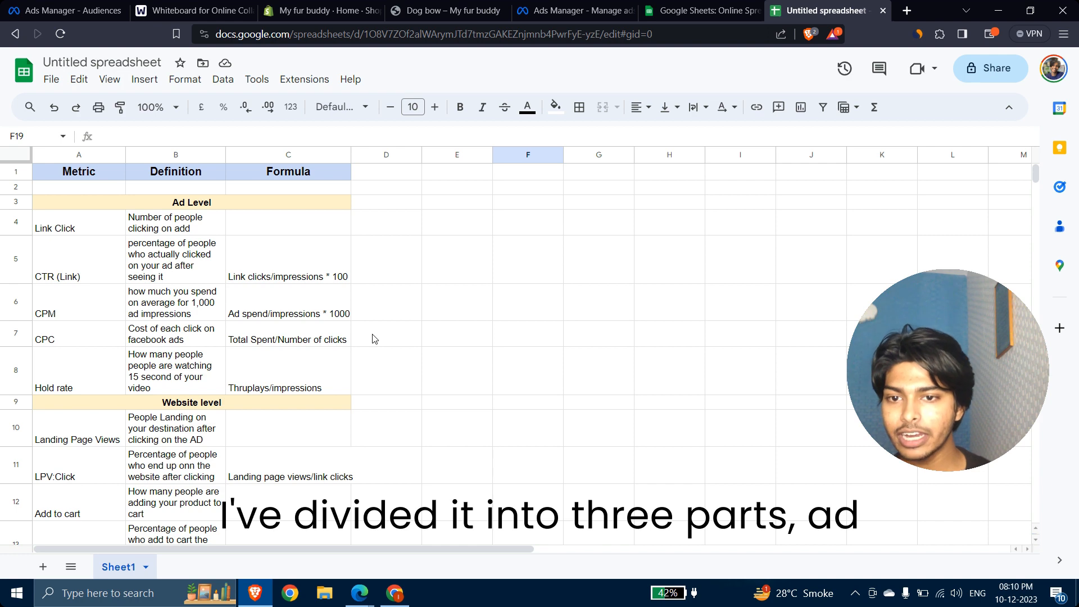
# Step: Look over the Ad Level, Website level and Performance Level section headers in the sheet
pyautogui.click(200, 205)
pyautogui.press('Down')
pyautogui.press('Down')
pyautogui.press('Down')
pyautogui.press('Down')
pyautogui.press('Down')
pyautogui.press('Down')
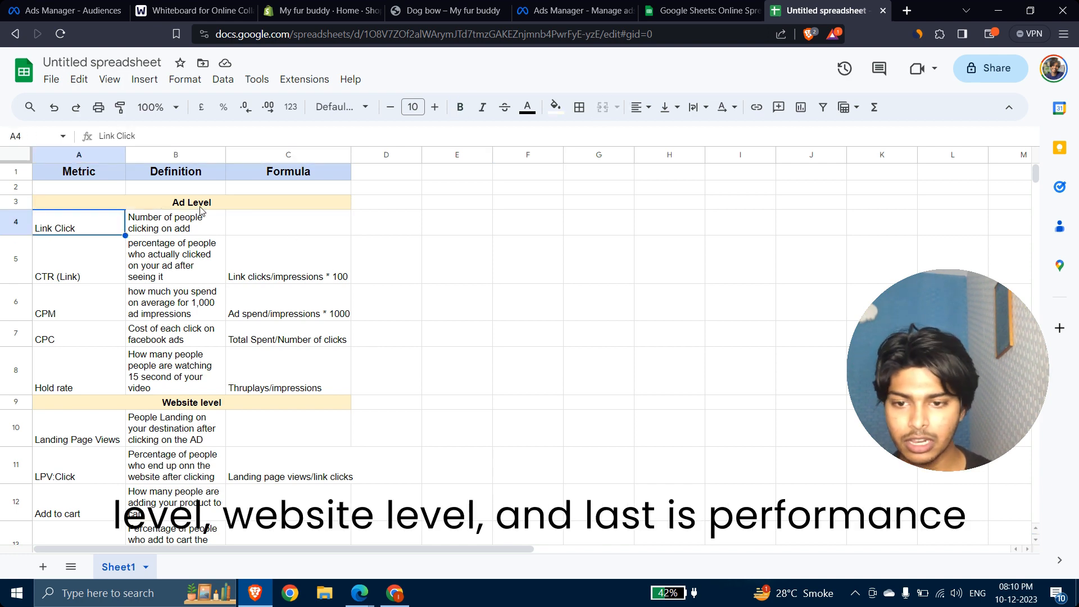
pyautogui.scroll(-3, 200, 212)
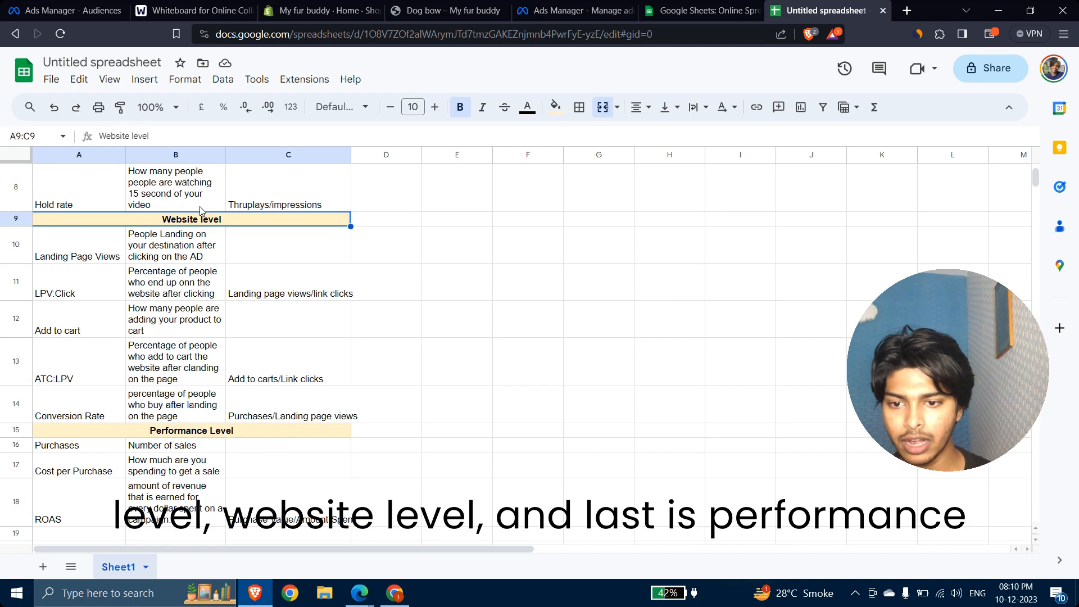
pyautogui.click(201, 437)
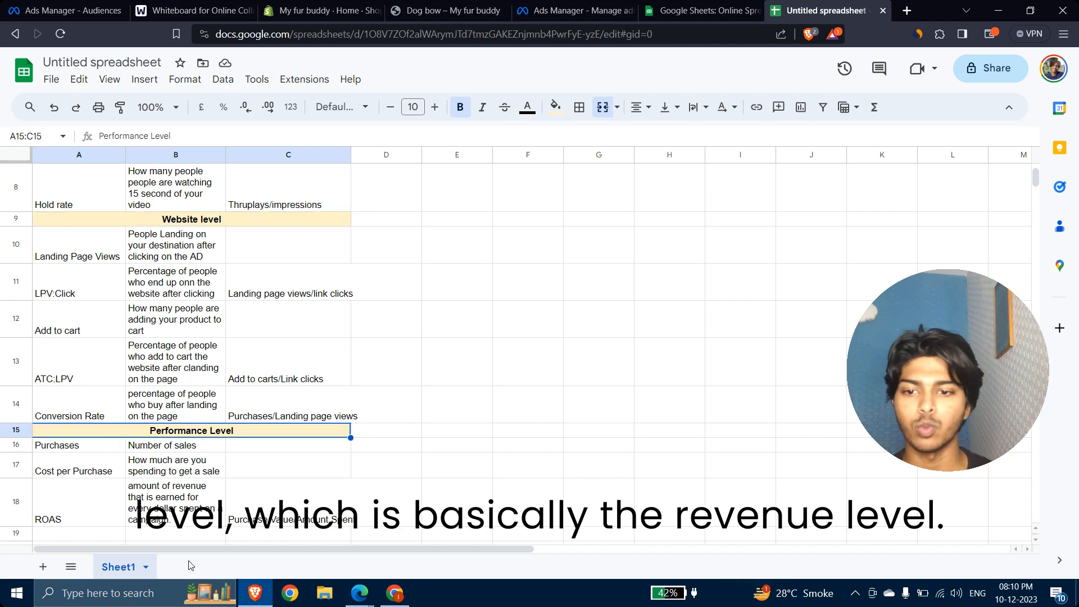
pyautogui.scroll(5, 405, 272)
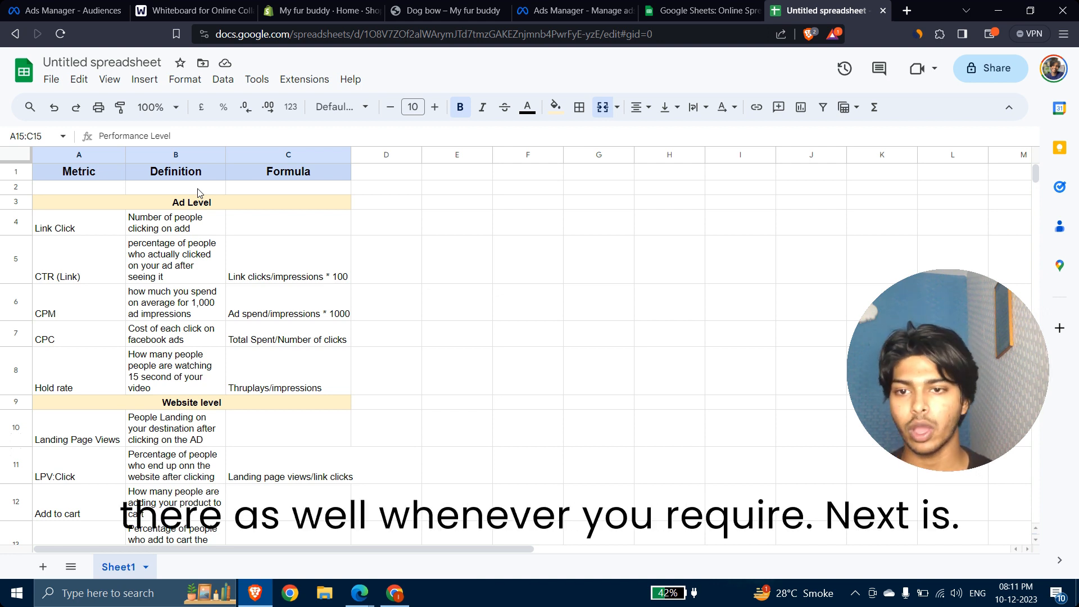
# Step: Step through the Ad Level metrics and show the Link Click definition
pyautogui.click(461, 242)
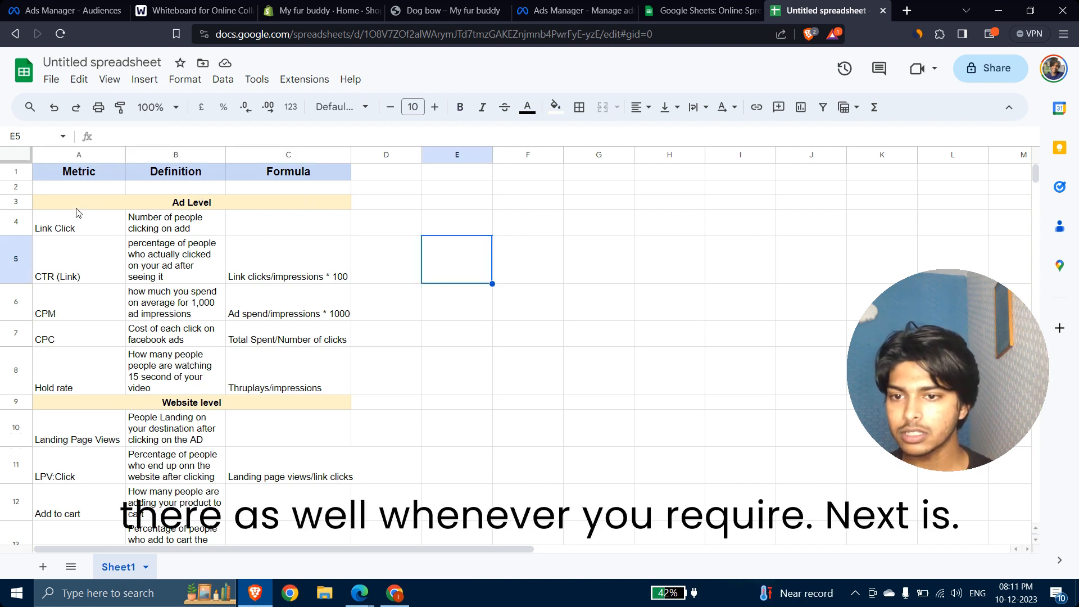
pyautogui.click(93, 208)
pyautogui.click(87, 218)
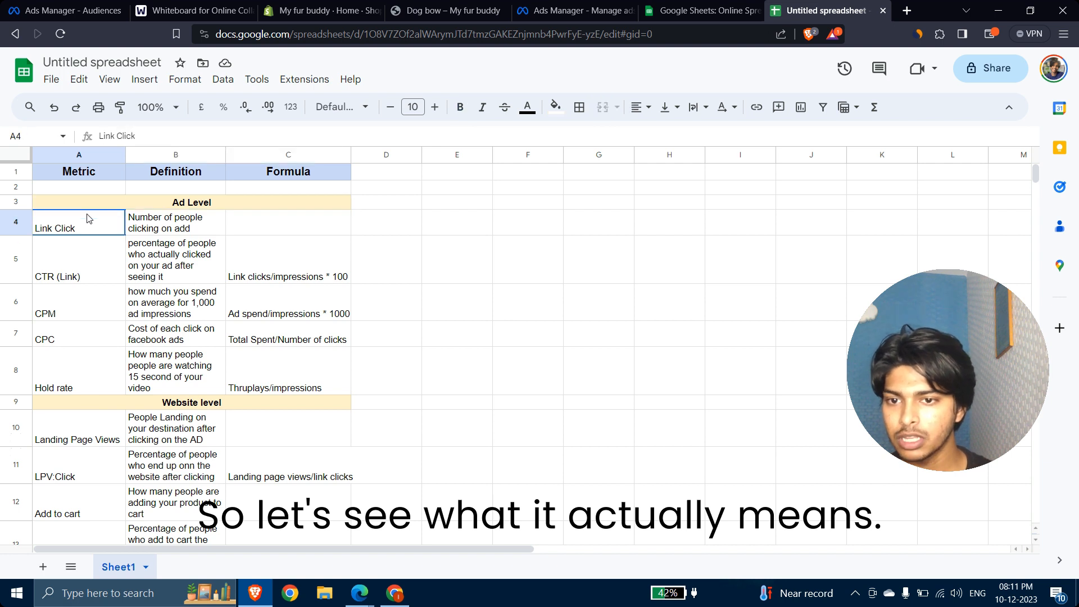
pyautogui.press('Up')
pyautogui.press('Down')
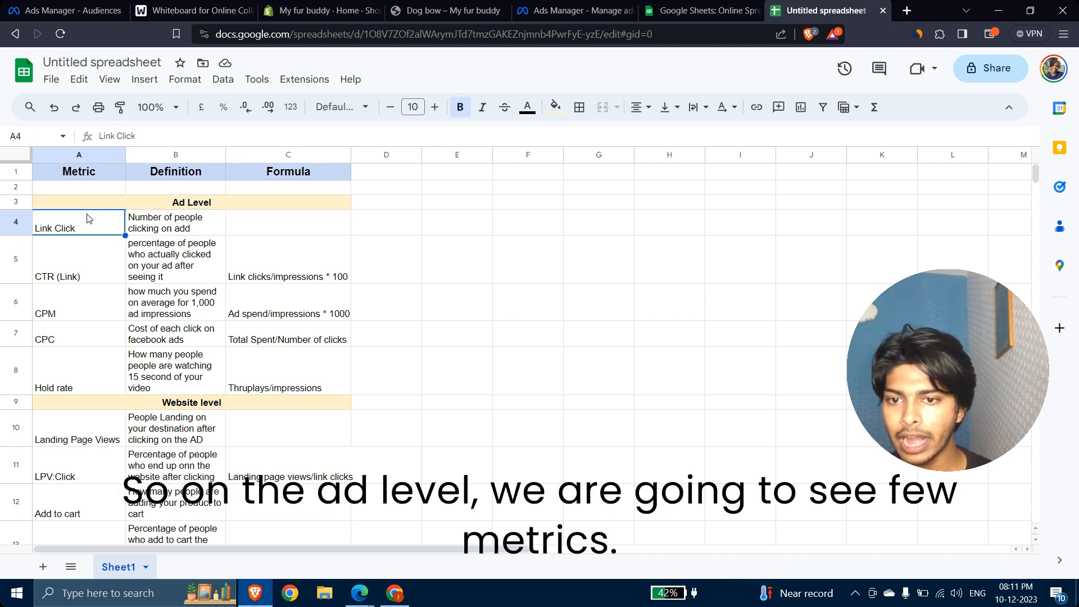
pyautogui.press('Down')
pyautogui.press('Down')
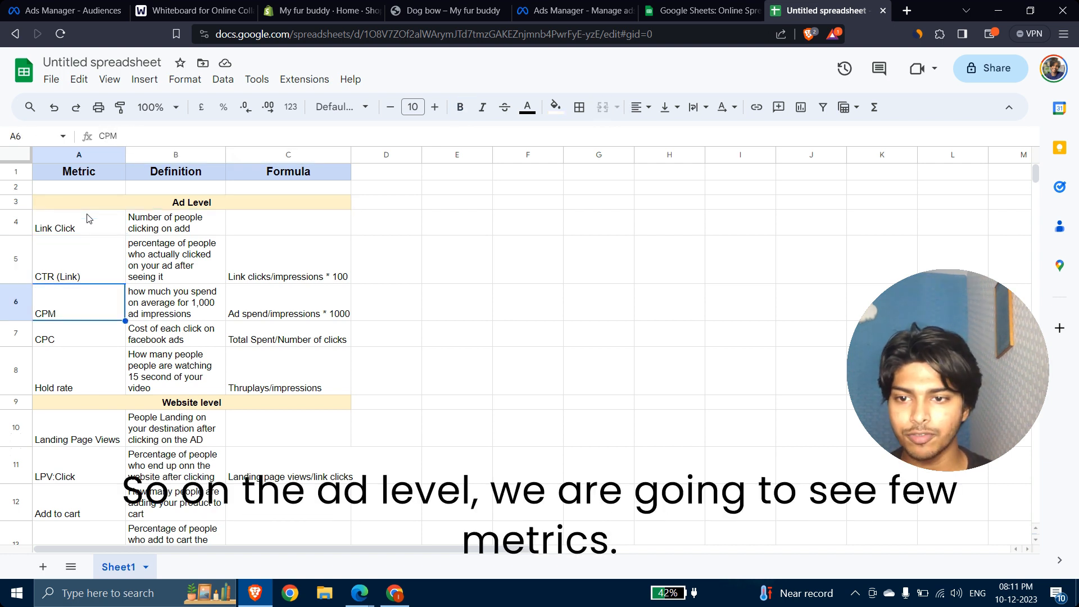
pyautogui.press('Up')
pyautogui.press('Up')
pyautogui.press('Down')
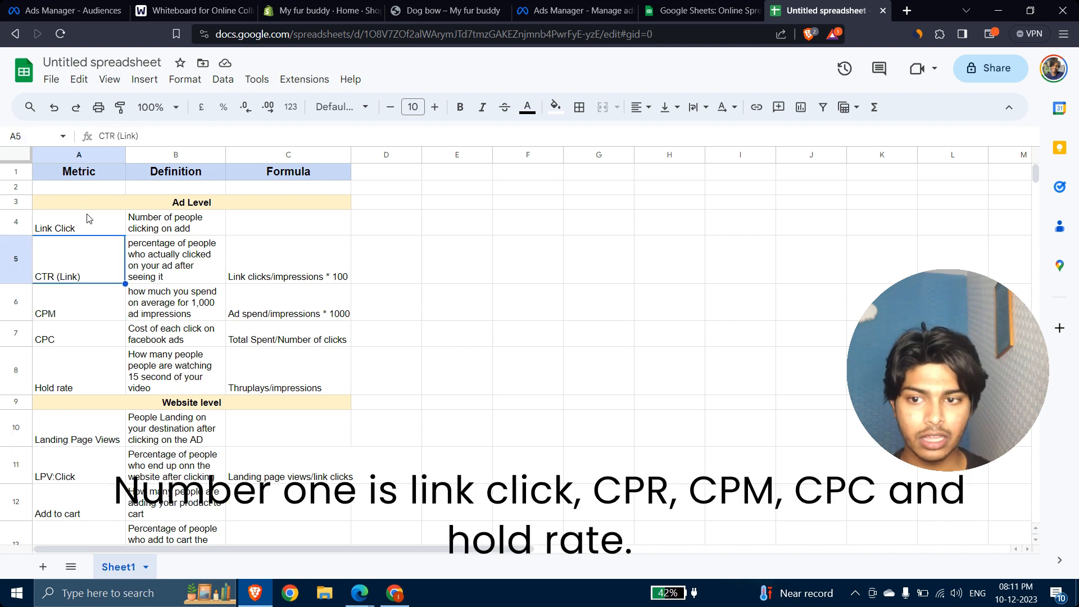
pyautogui.press('Down')
pyautogui.press('Down')
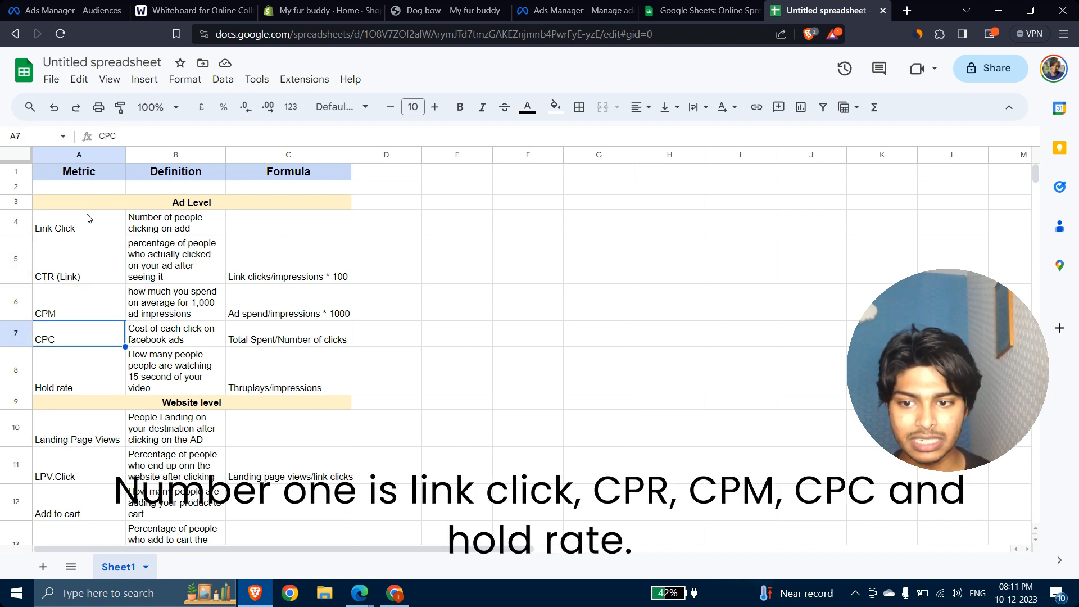
pyautogui.press('Down')
pyautogui.press('Up')
pyautogui.press('Up')
pyautogui.press('Up')
pyautogui.press('Up')
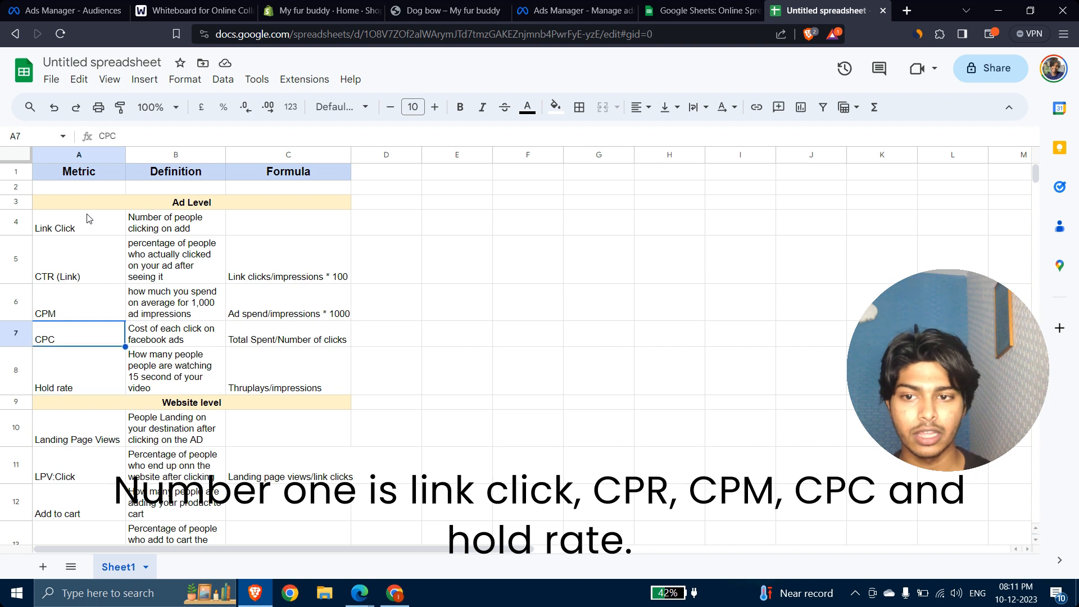
pyautogui.press('Right')
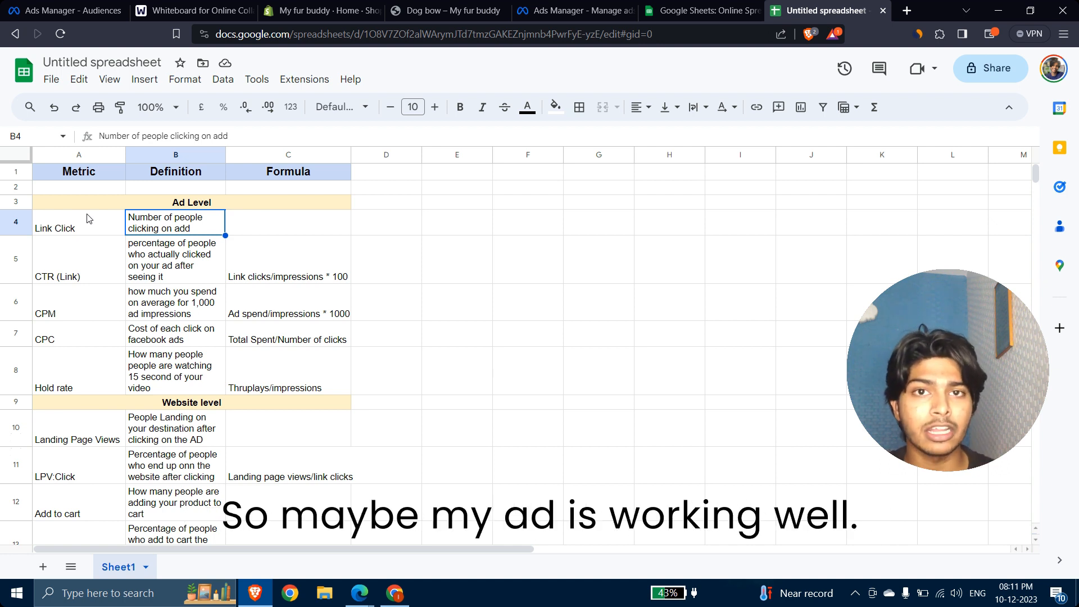
# Step: Review the CTR (Link) and CPM definitions and the CPM formula
pyautogui.press('Down')
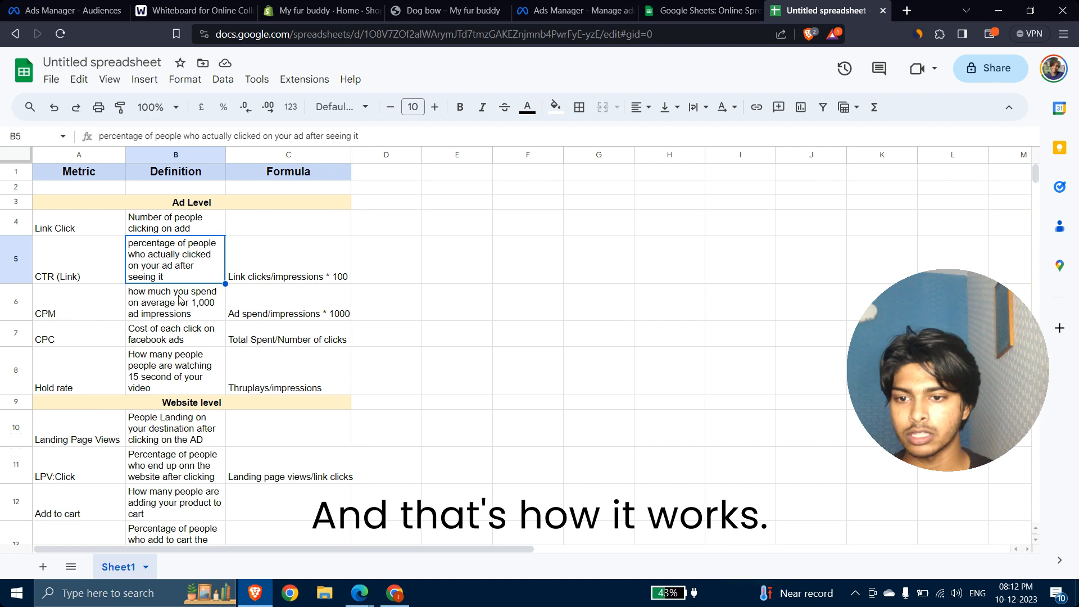
pyautogui.click(203, 313)
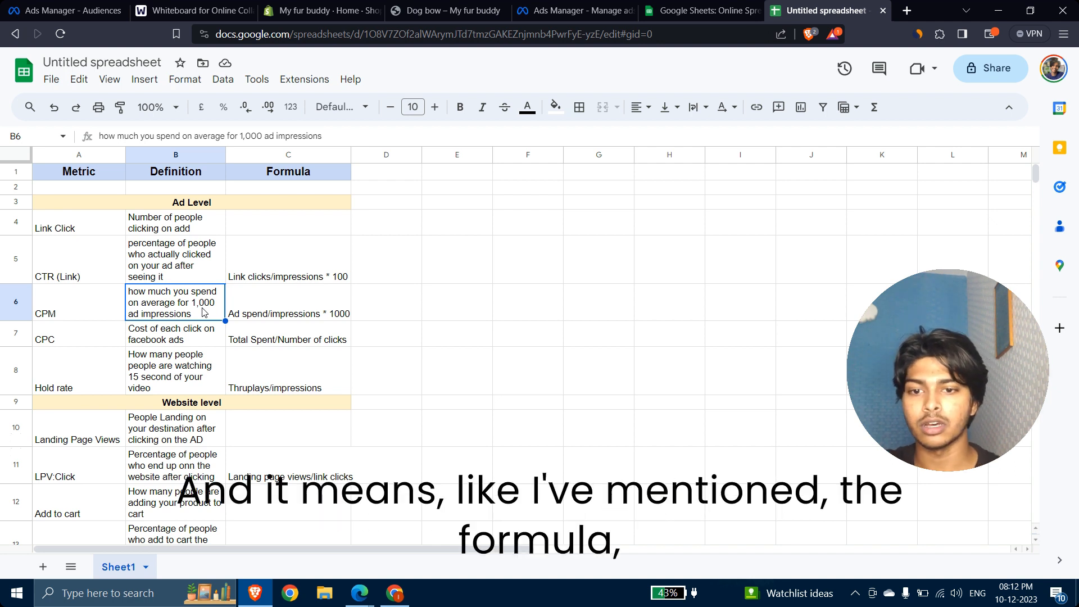
pyautogui.press('Right')
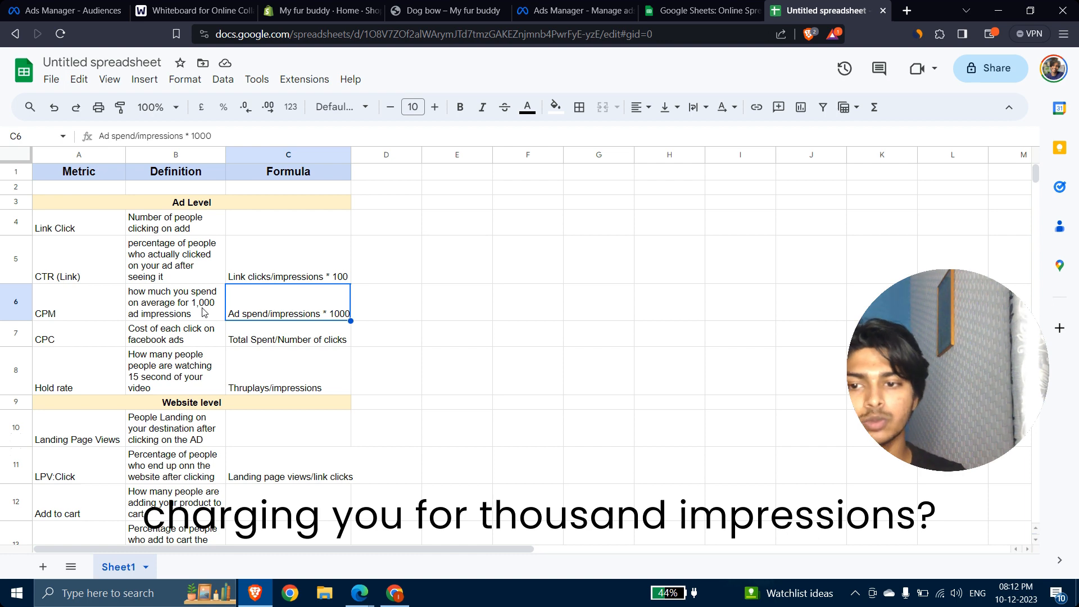
pyautogui.press('Left')
pyautogui.press('Left')
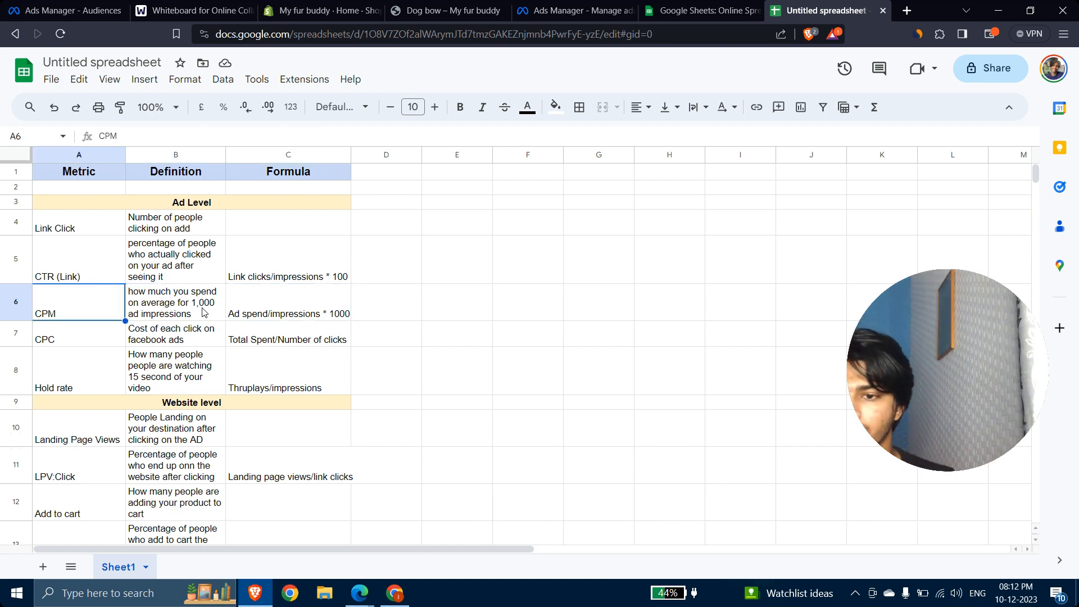
pyautogui.press('Down')
pyautogui.press('Up')
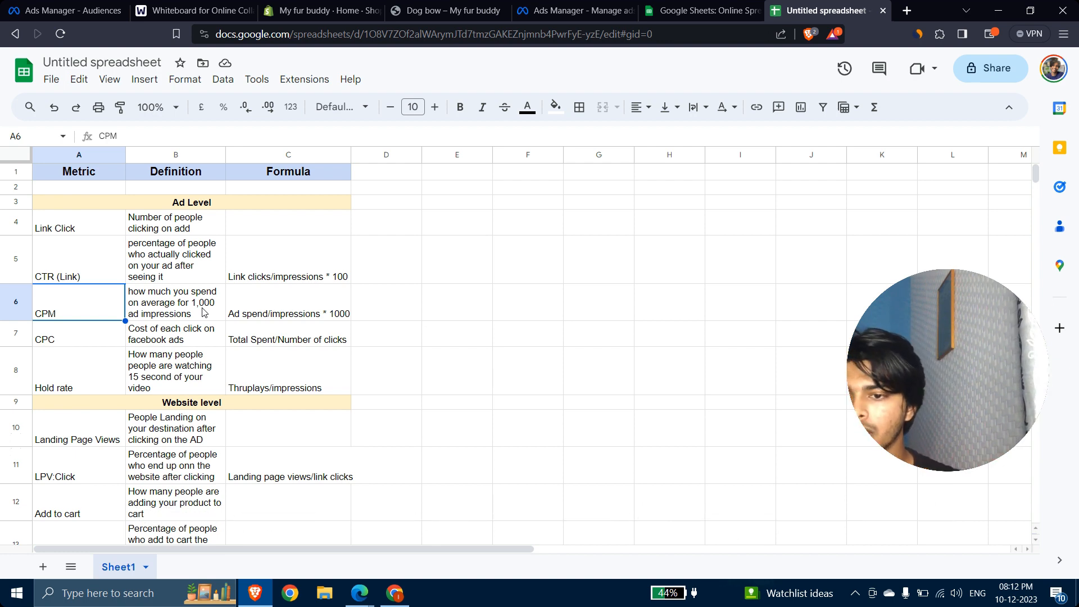
# Step: Review the CPC definition and formula
pyautogui.press('Down')
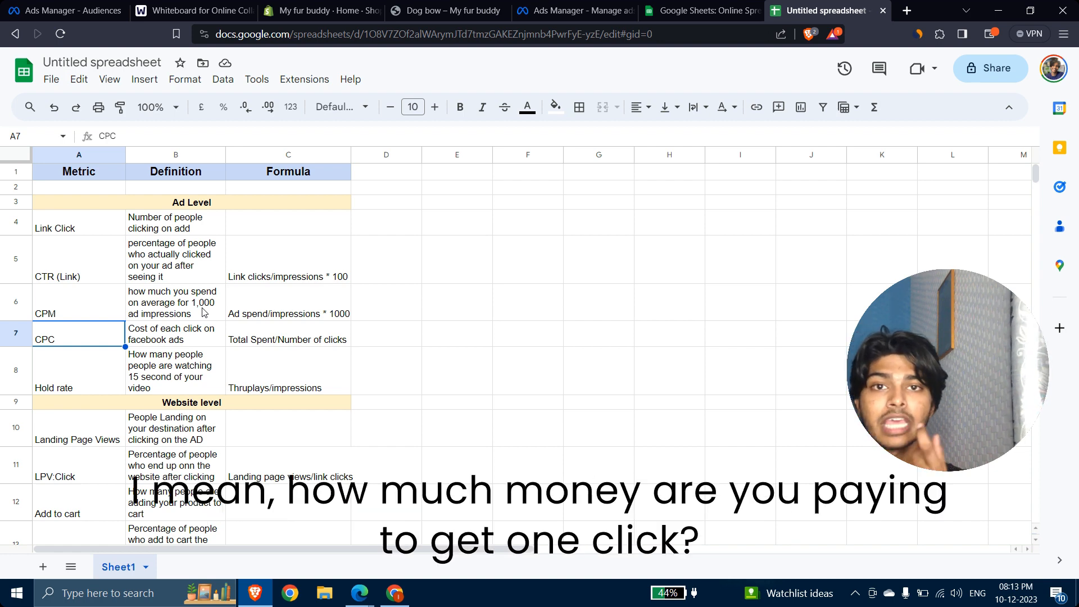
pyautogui.press('Right')
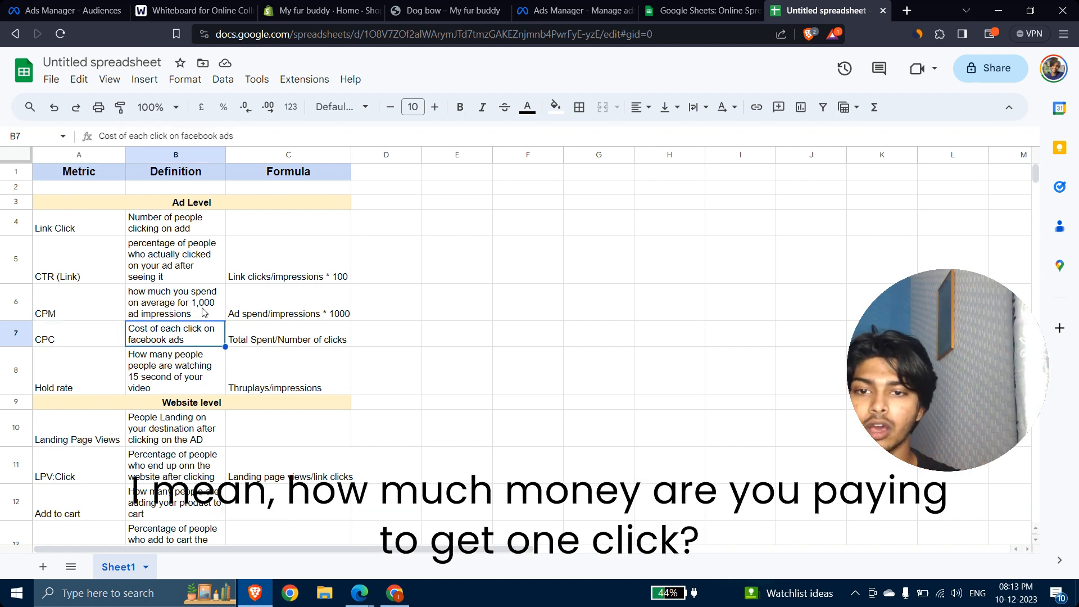
pyautogui.press('Right')
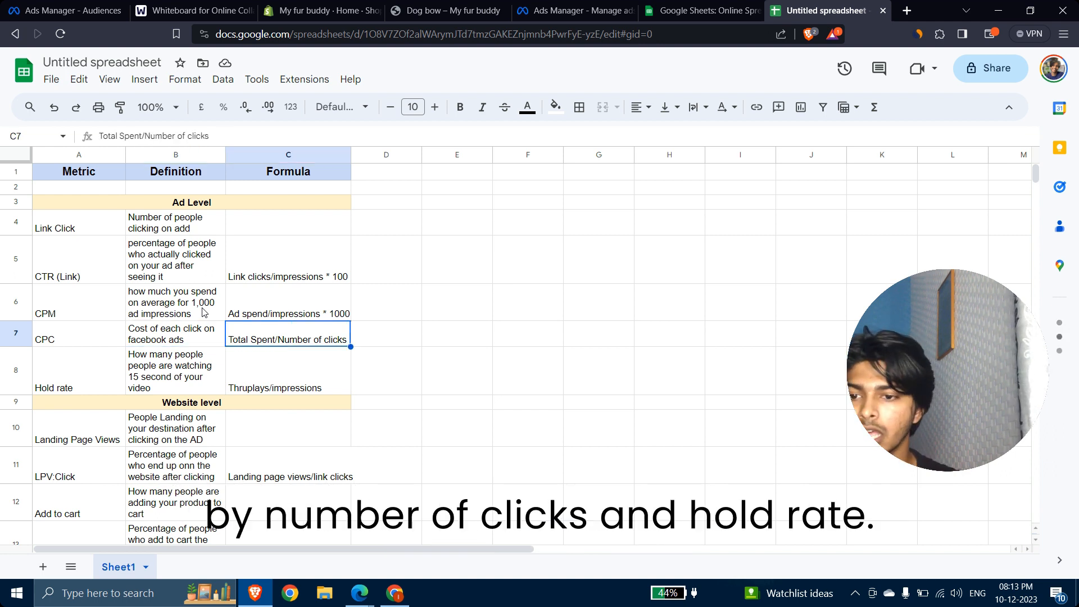
pyautogui.press('Left')
pyautogui.press('Down')
pyautogui.press('Left')
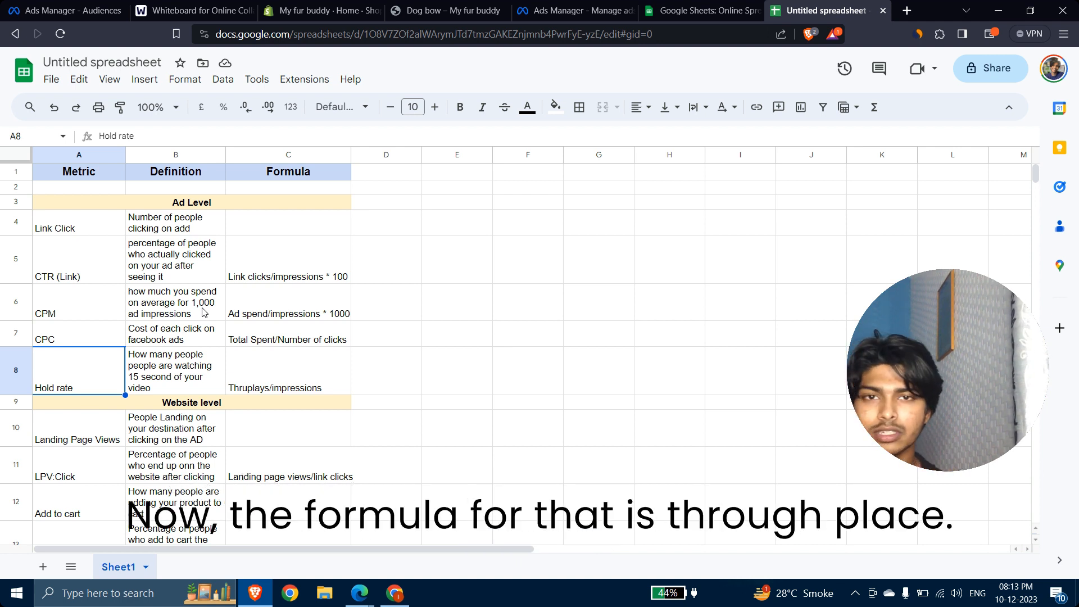
# Step: Review the Hold rate definition and formula, then the website-level metrics up to Landing Page Views
pyautogui.press('Right')
pyautogui.press('Right')
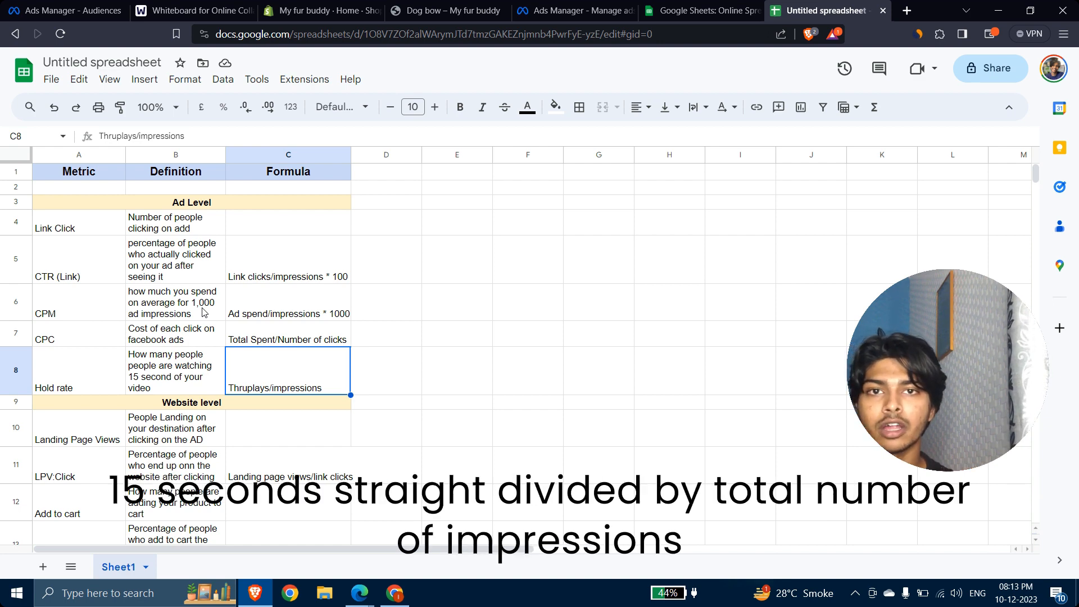
pyautogui.press('Down')
pyautogui.press('Down')
pyautogui.press('Down')
pyautogui.press('Down')
pyautogui.press('Down')
pyautogui.press('Down')
pyautogui.press('Down')
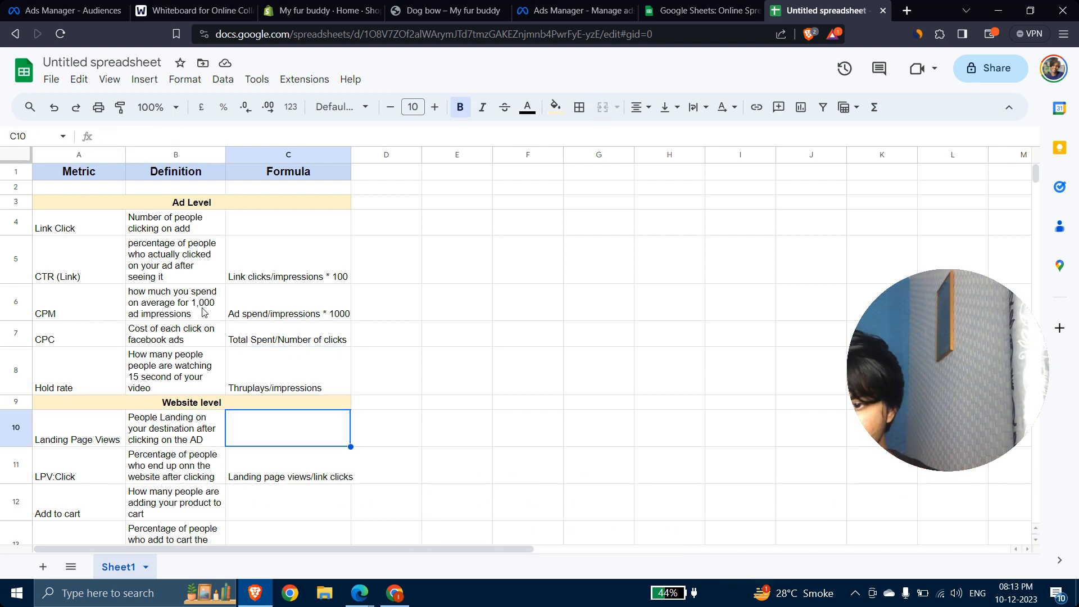
pyautogui.press('Up')
pyautogui.press('Up')
pyautogui.press('Up')
pyautogui.press('Up')
pyautogui.press('Up')
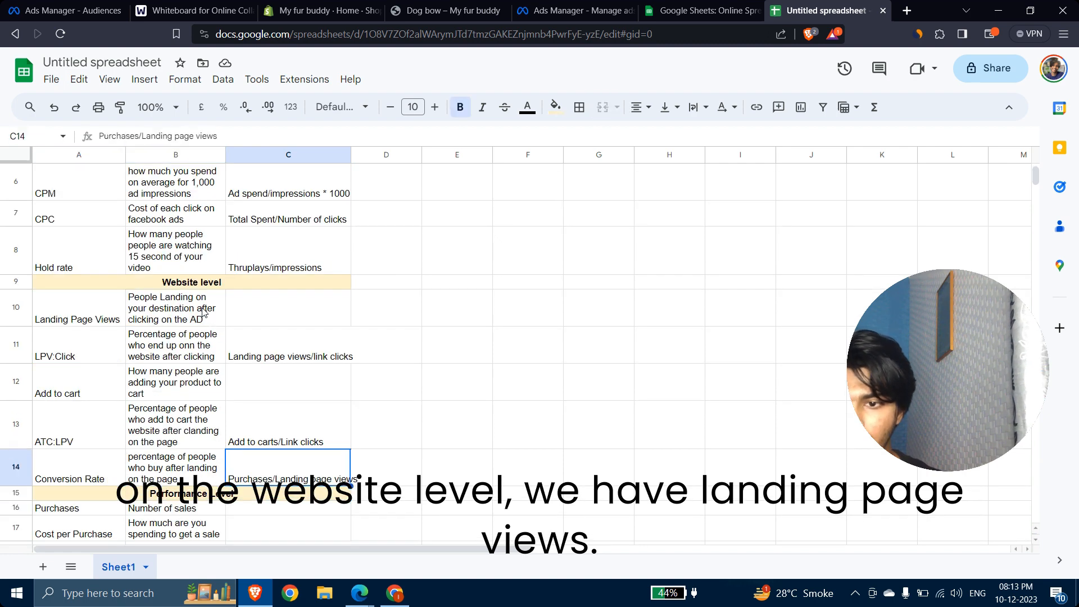
pyautogui.press('Left')
pyautogui.press('Left')
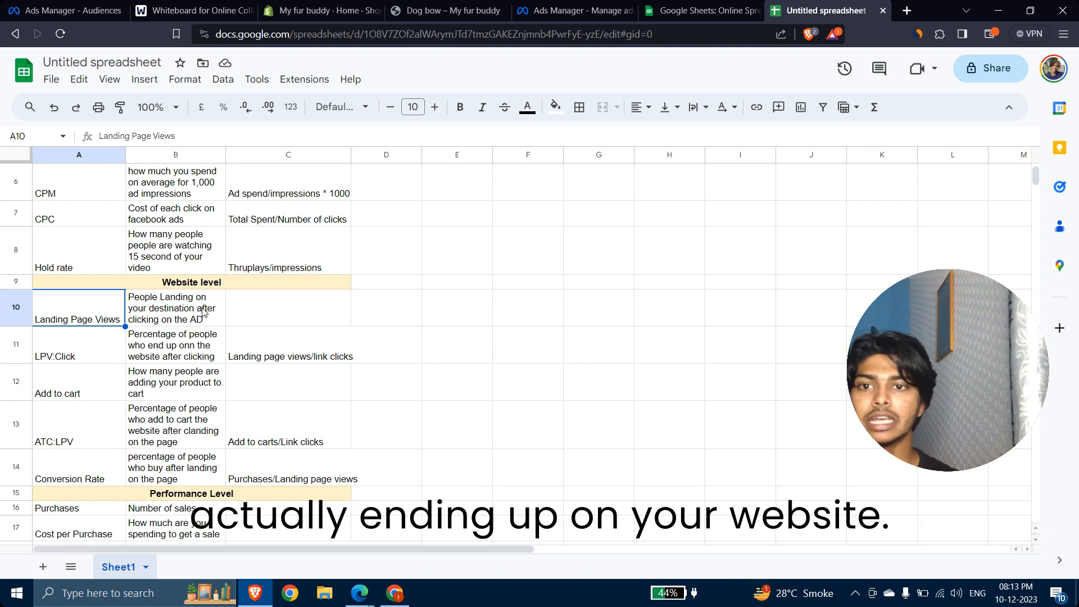
# Step: Write 100 in the whiteboard's Ad box and 80 between Product page and Cart, then select LPV:Click
pyautogui.click(191, 10)
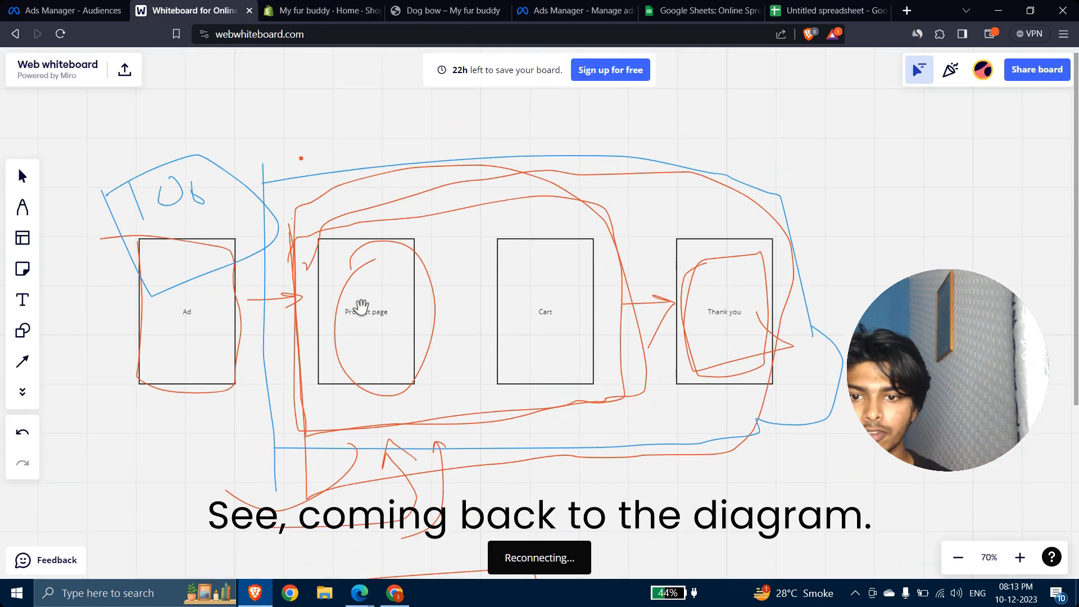
pyautogui.click(23, 207)
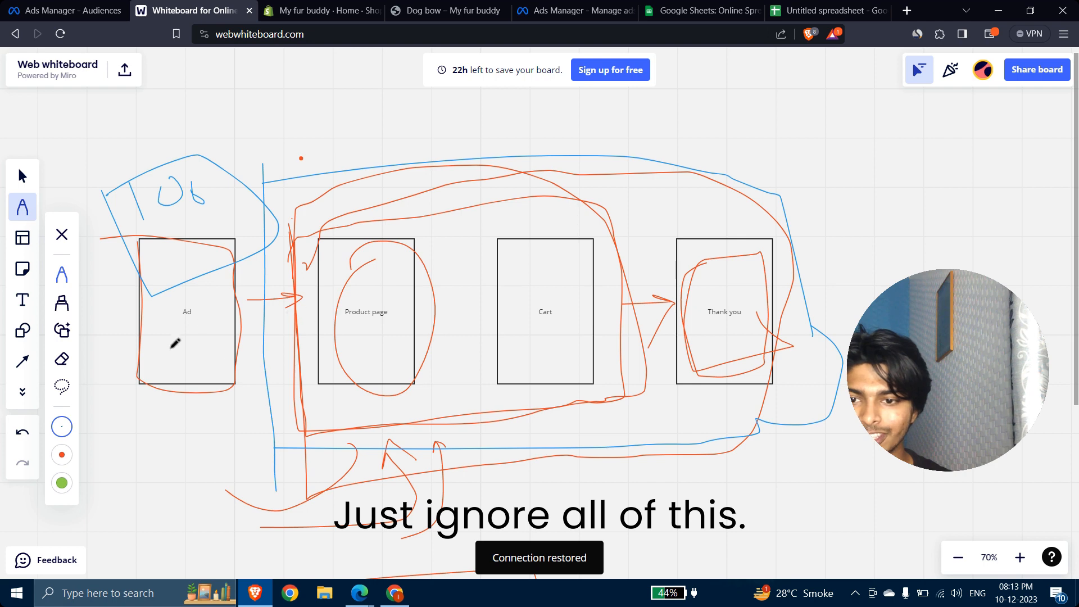
pyautogui.scroll(3, 193, 323)
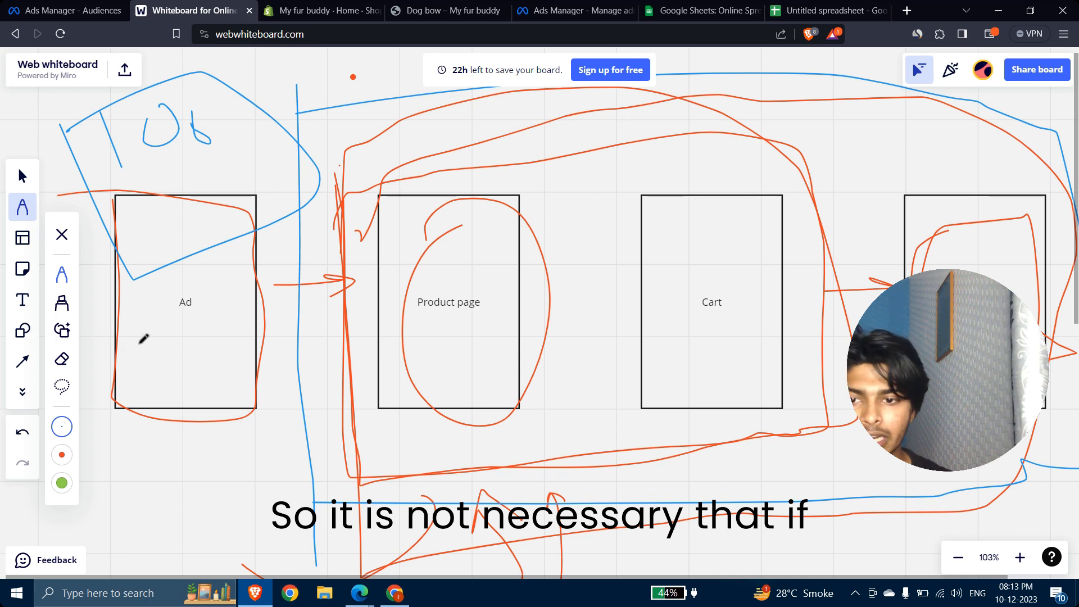
pyautogui.moveTo(138, 344)
pyautogui.mouseDown()
pyautogui.moveTo(145, 379)
pyautogui.moveTo(155, 355)
pyautogui.moveTo(186, 348)
pyautogui.mouseUp()
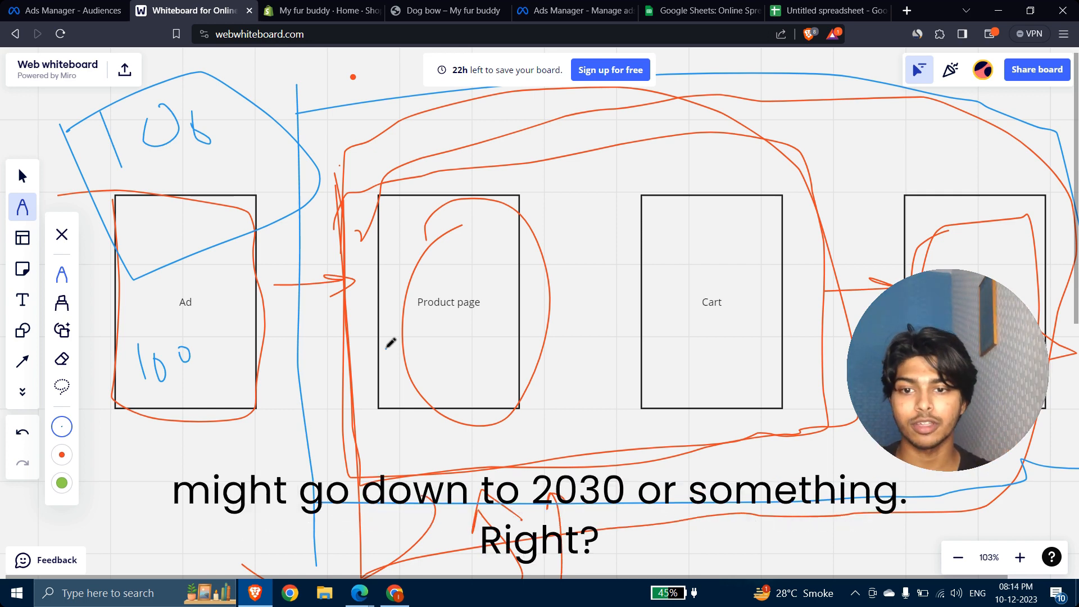
pyautogui.moveTo(590, 291)
pyautogui.mouseDown()
pyautogui.moveTo(574, 307)
pyautogui.moveTo(591, 310)
pyautogui.mouseUp()
pyautogui.moveTo(602, 291); pyautogui.dragTo(600, 293)
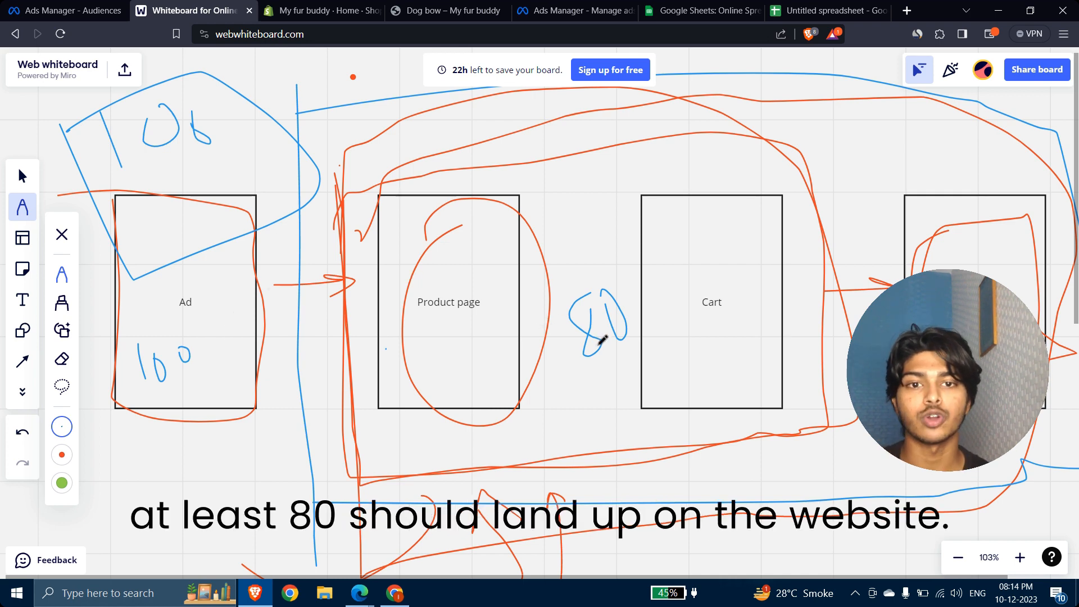
pyautogui.click(825, 10)
pyautogui.click(92, 346)
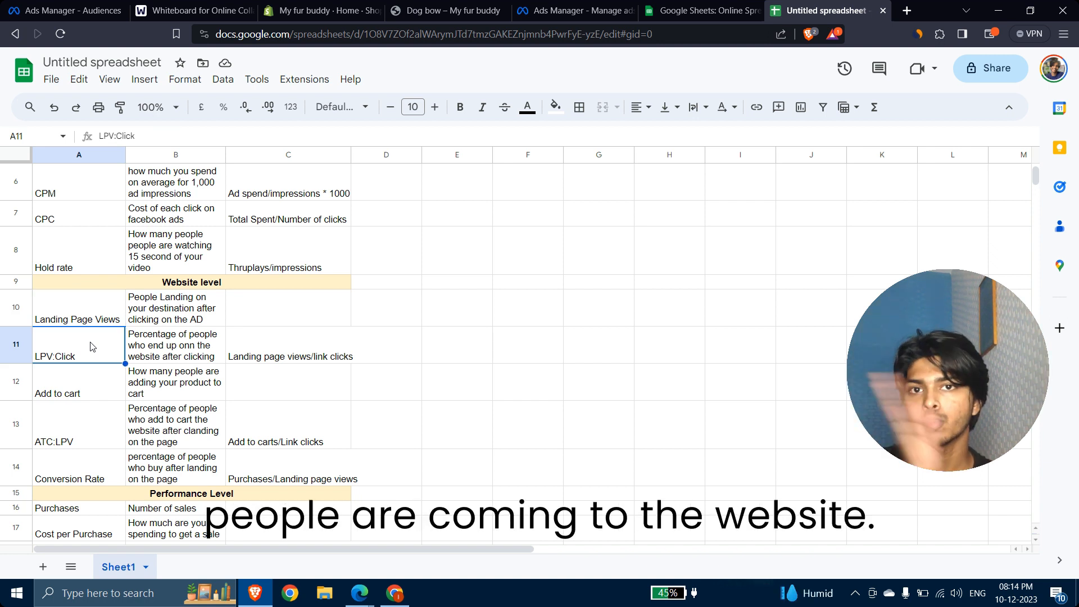
pyautogui.press('Right')
pyautogui.press('Right')
pyautogui.press('Right')
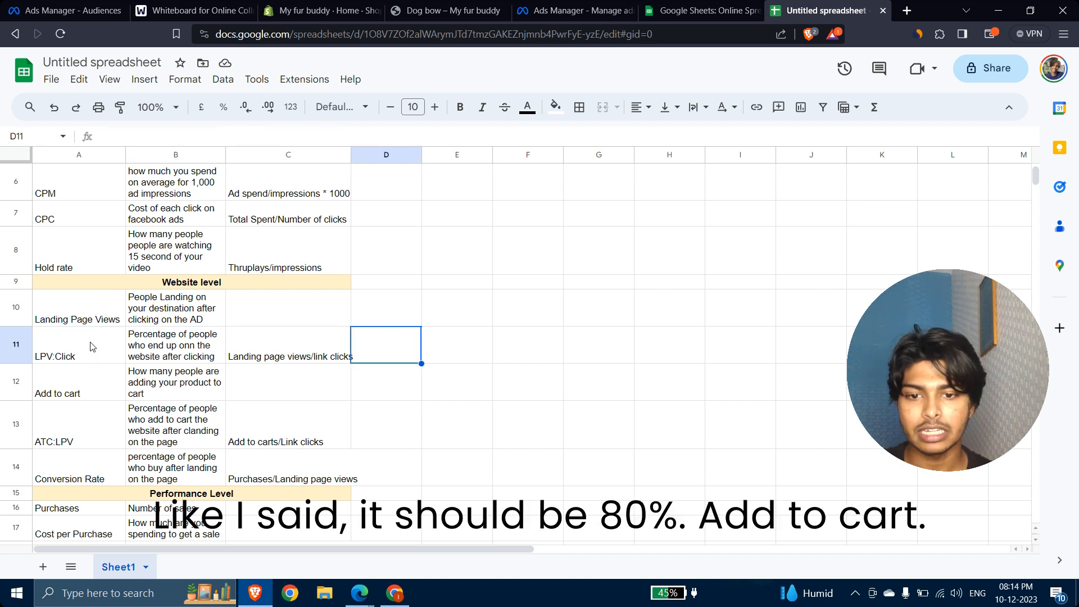
pyautogui.press('Down')
pyautogui.press('Left')
pyautogui.press('Left')
pyautogui.press('Left')
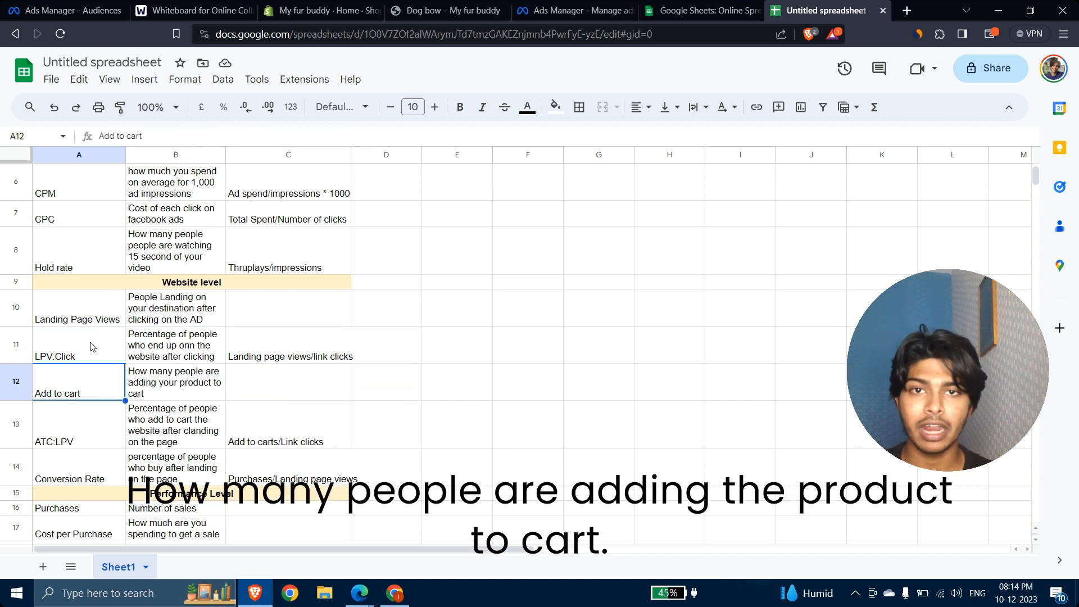
pyautogui.press('Down')
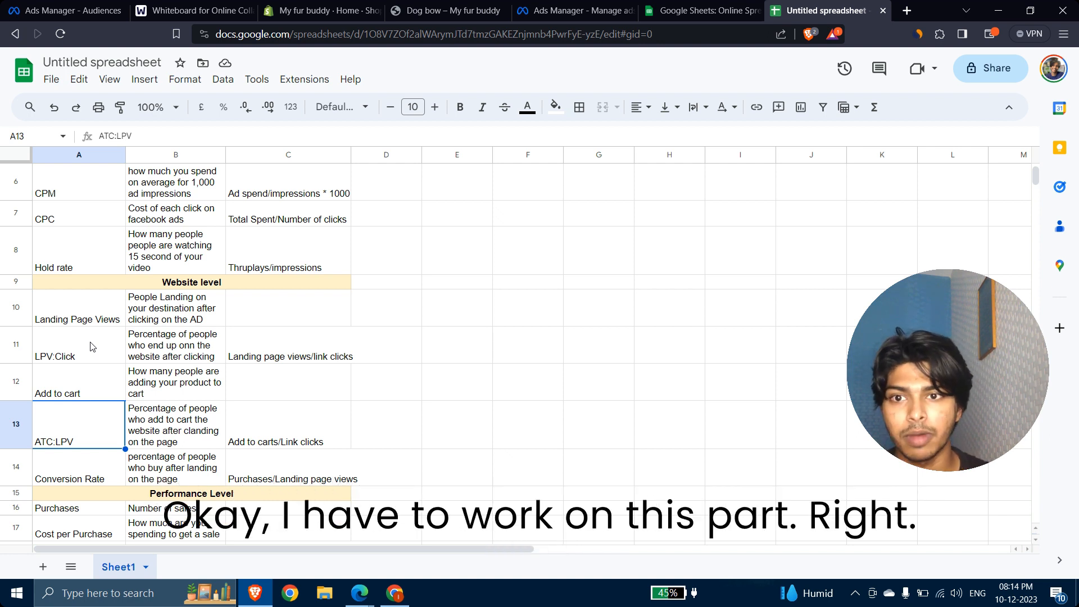
pyautogui.click(63, 479)
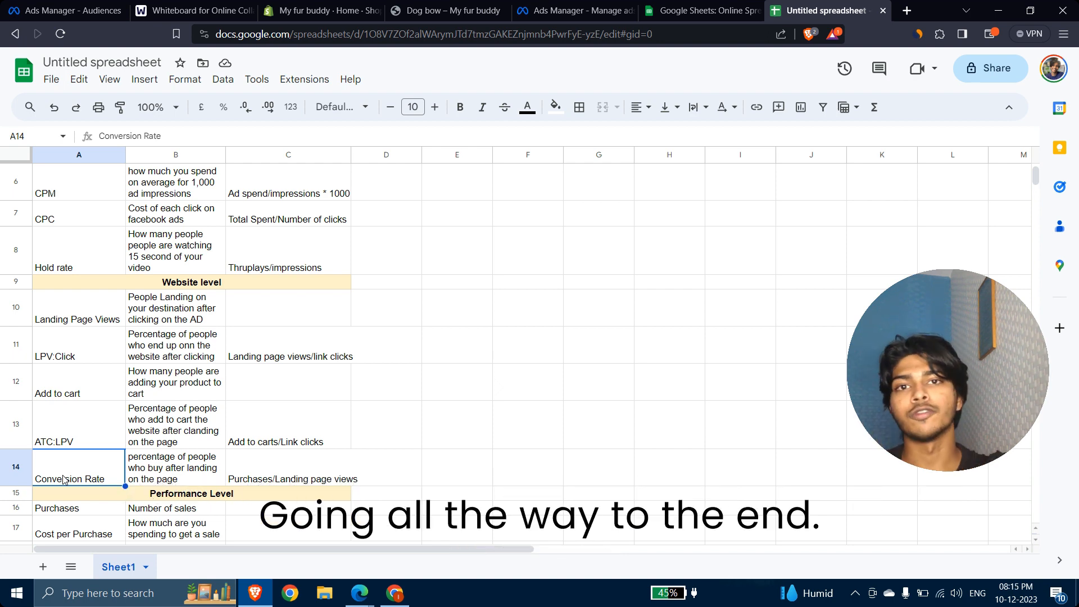
# Step: Enter 2% in D14 beside the Conversion Rate formula
pyautogui.click(415, 475)
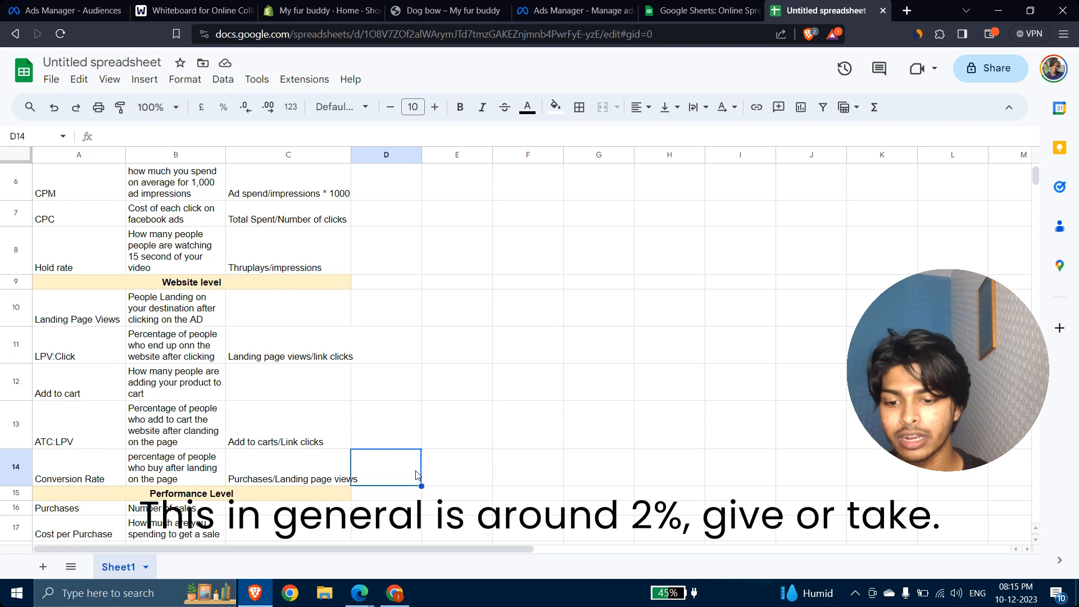
pyautogui.write('2%')
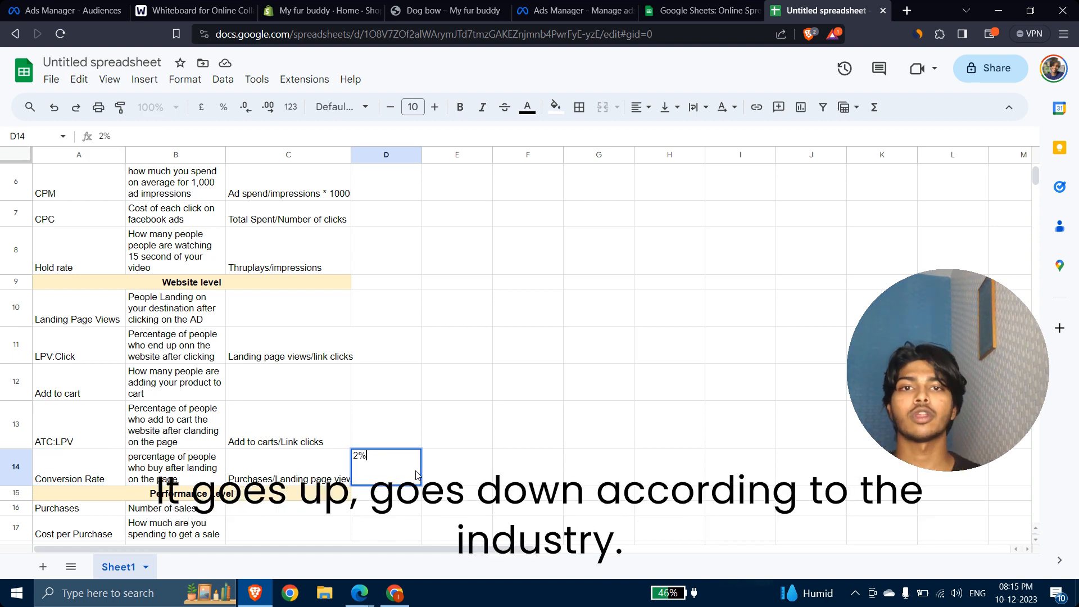
pyautogui.click(592, 508)
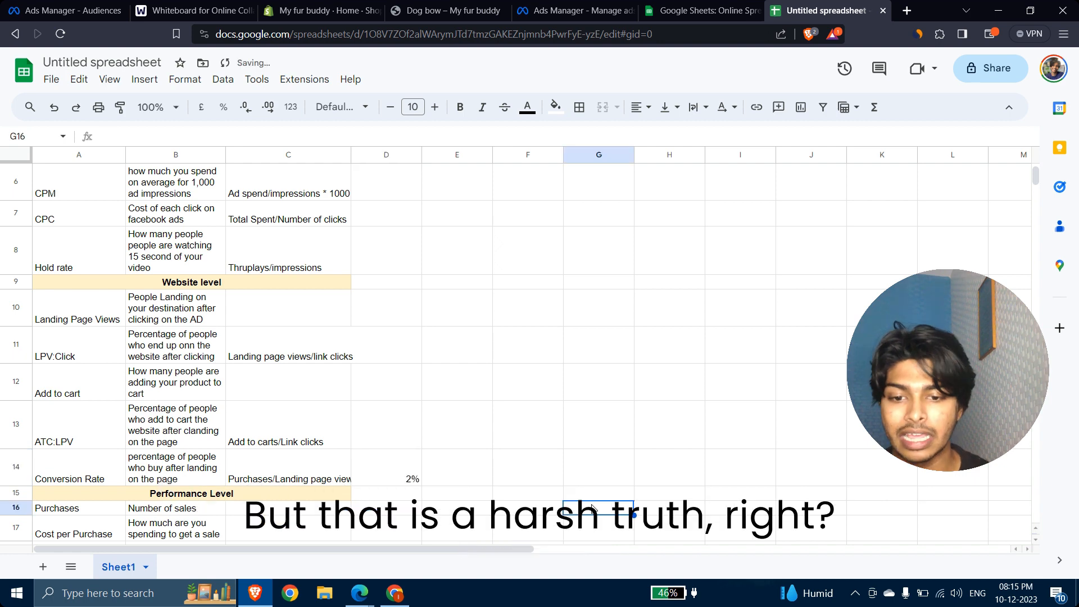
pyautogui.click(396, 466)
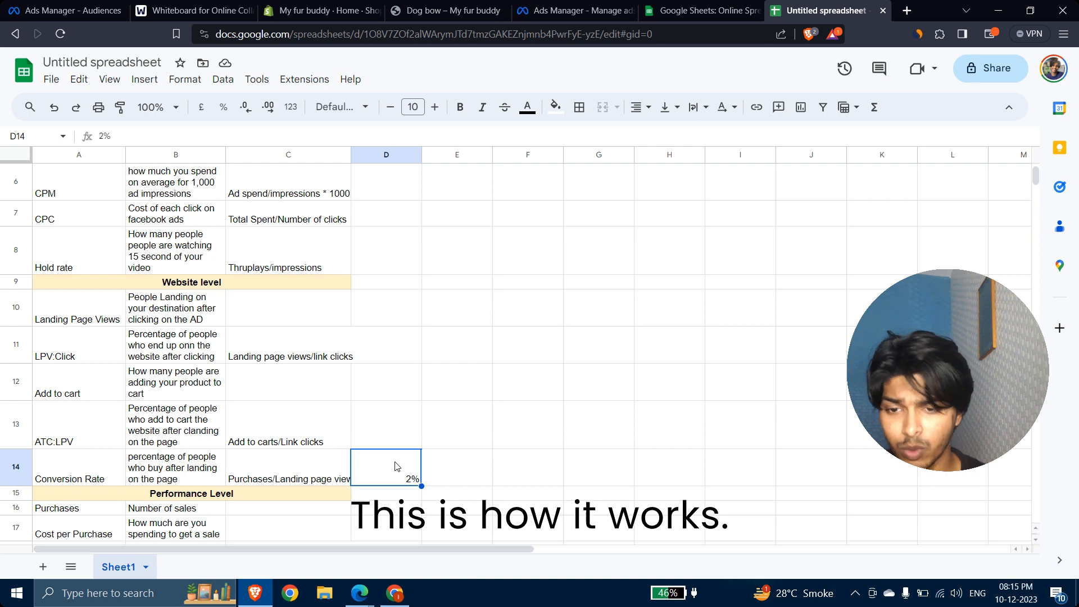
# Step: Move down to the Performance Level heading
pyautogui.scroll(-4, 395, 465)
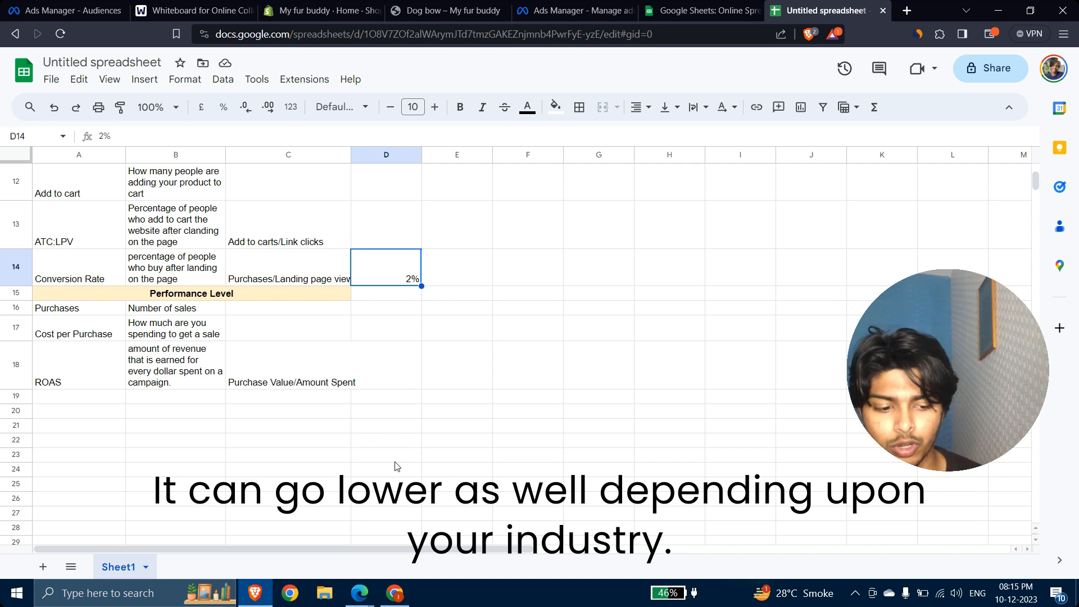
pyautogui.press('Down')
pyautogui.press('Down')
pyautogui.press('Left')
pyautogui.press('Left')
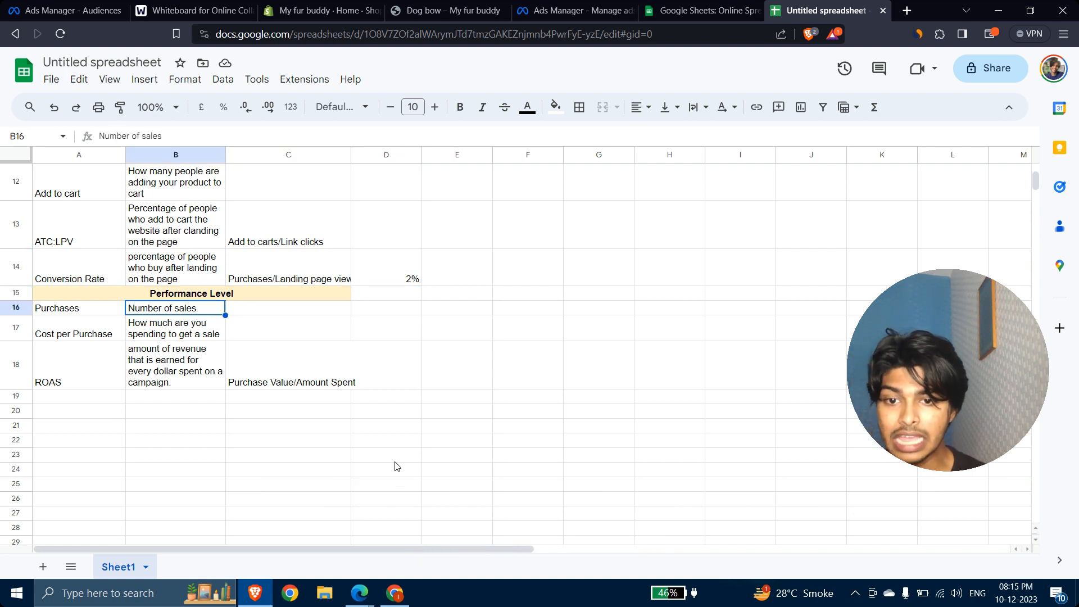
pyautogui.press('Up')
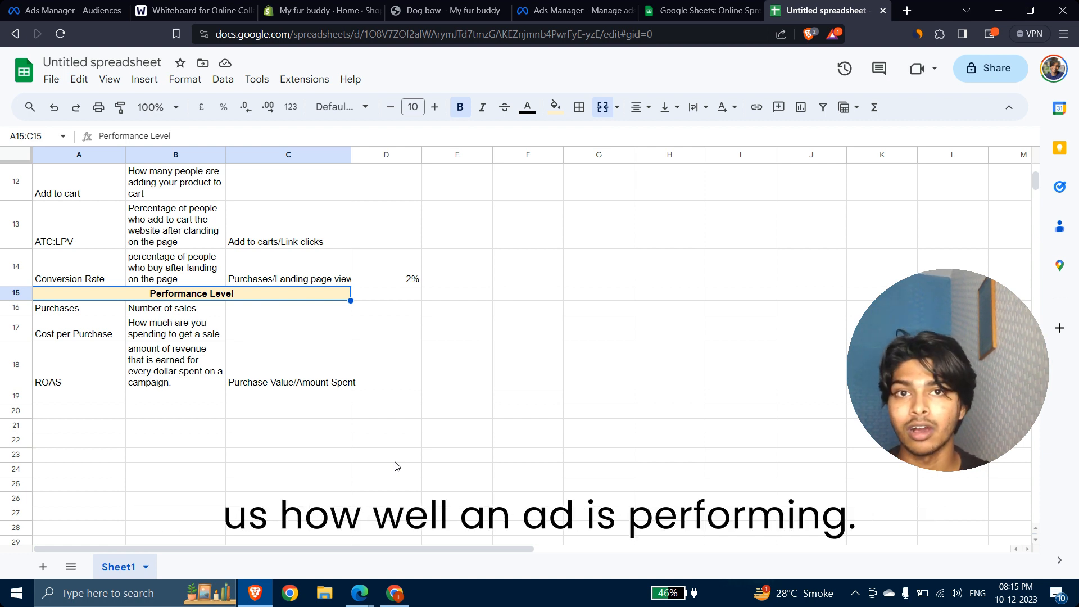
# Step: Append '(CPA)' to the Cost per Purchase label in A17
pyautogui.press('Down')
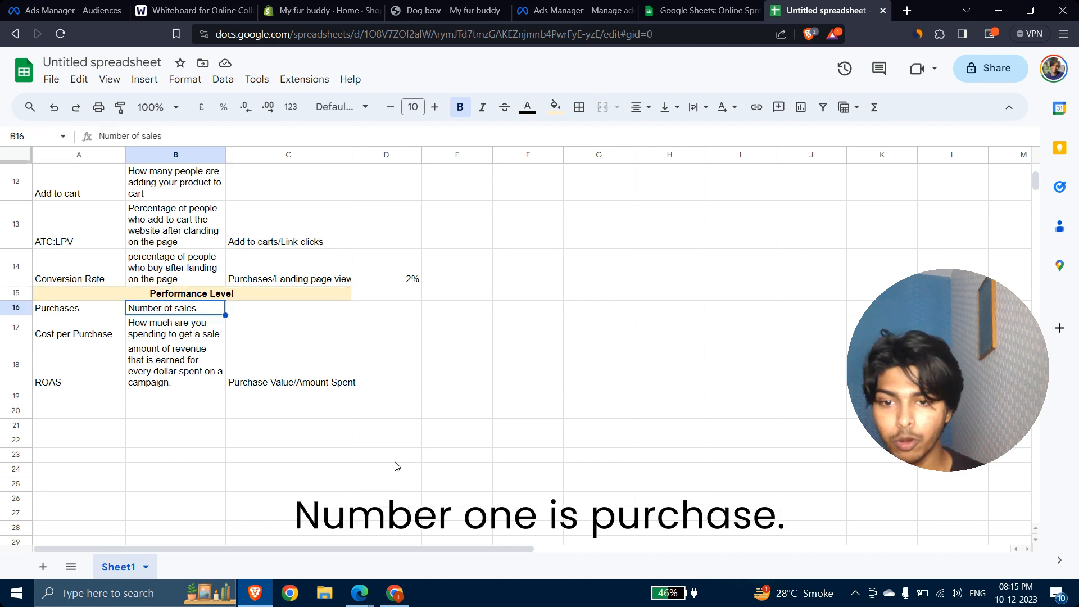
pyautogui.press('Left')
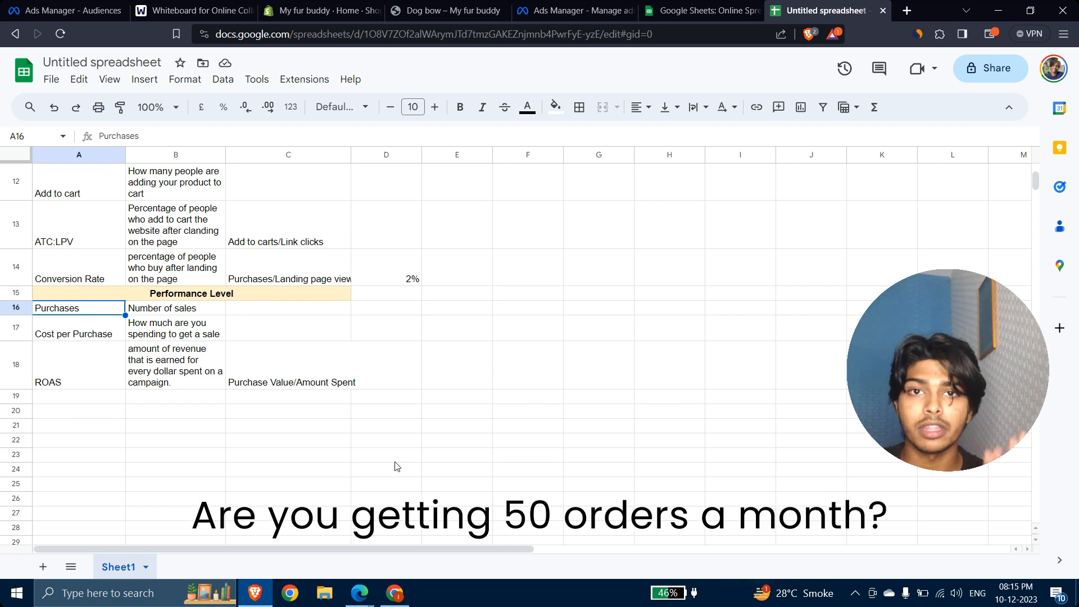
pyautogui.press('Down')
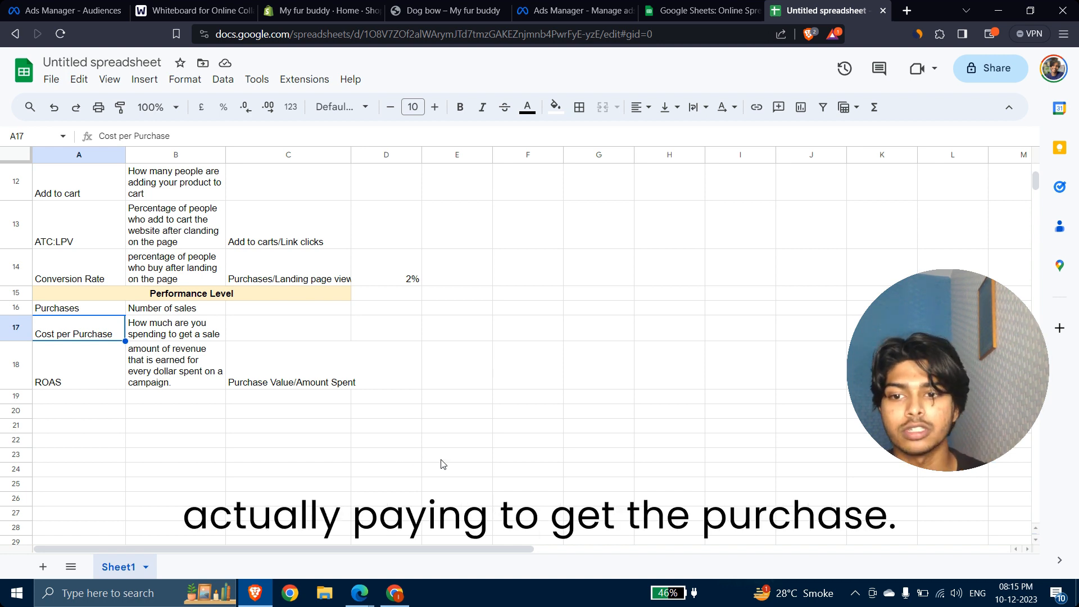
pyautogui.click(190, 137)
pyautogui.write('(CPA')
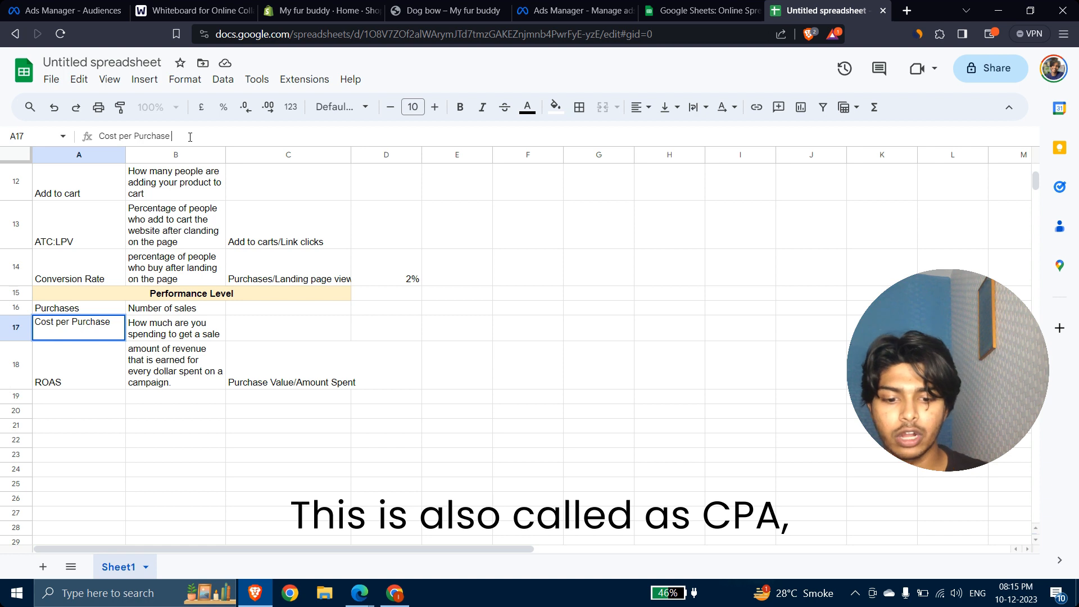
pyautogui.write(')')
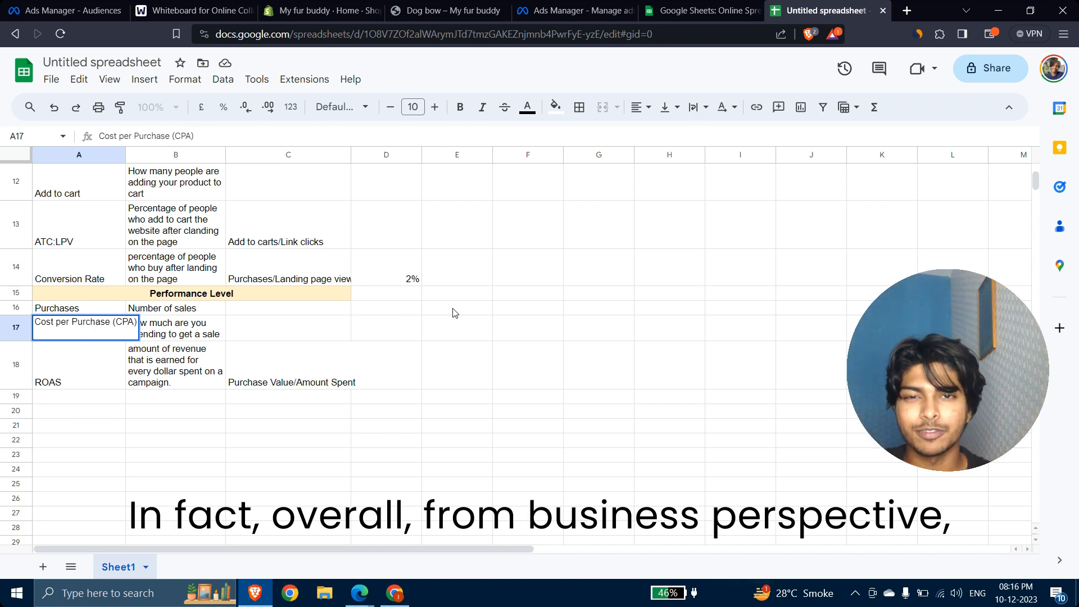
pyautogui.click(402, 338)
pyautogui.click(52, 340)
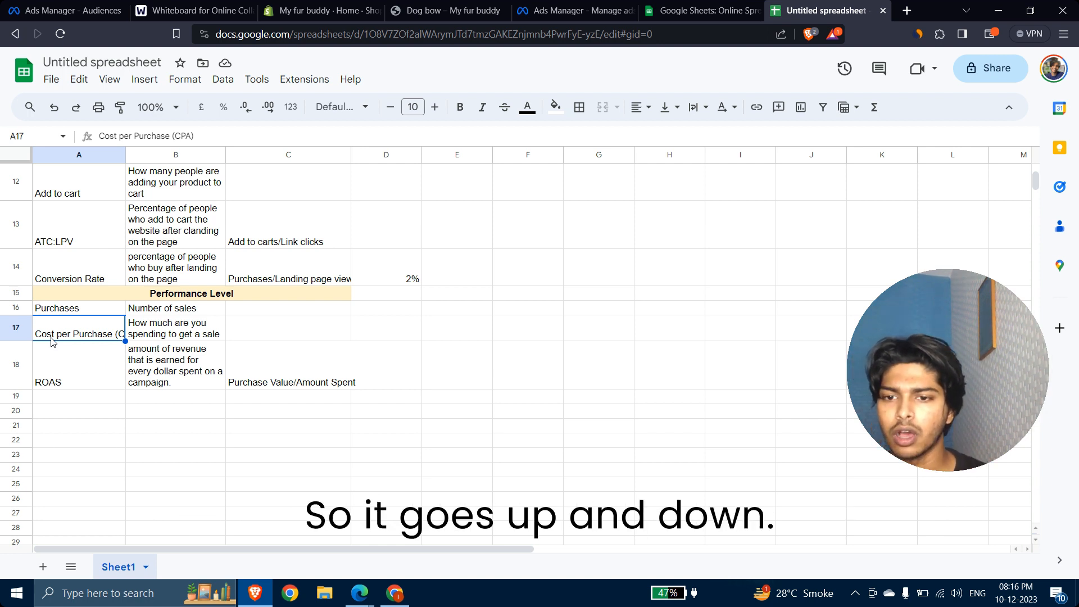
pyautogui.press('Down')
pyautogui.press('Up')
pyautogui.press('Down')
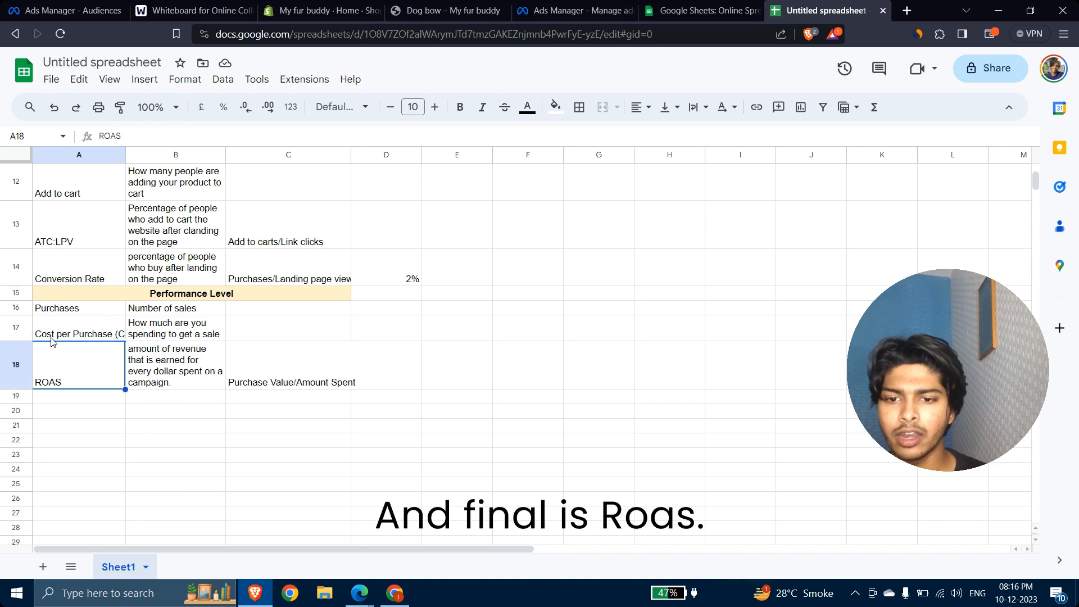
pyautogui.press('Right')
pyautogui.press('Left')
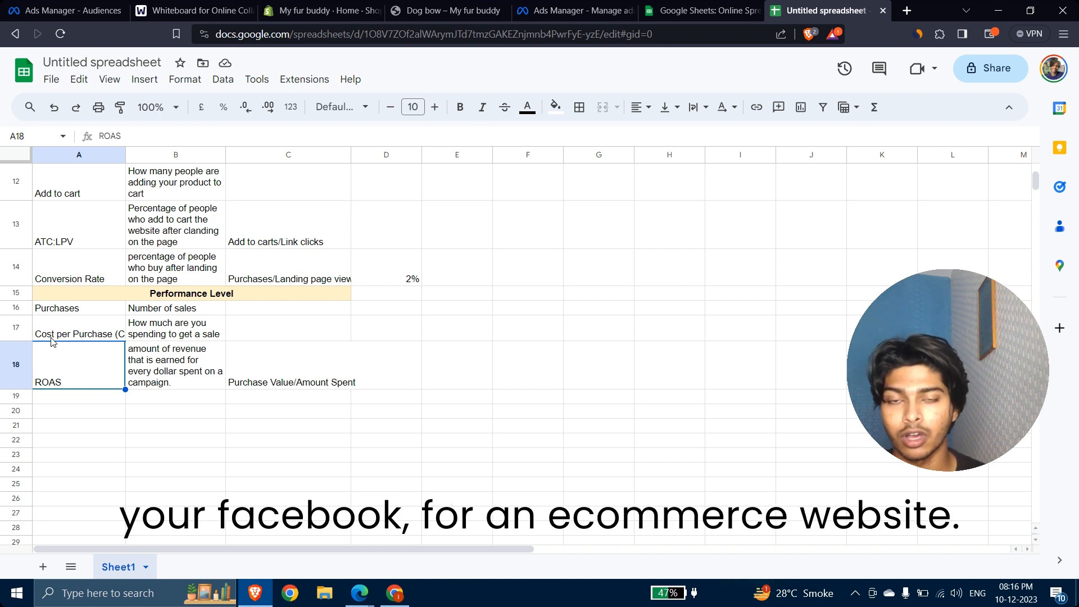
pyautogui.press('Right')
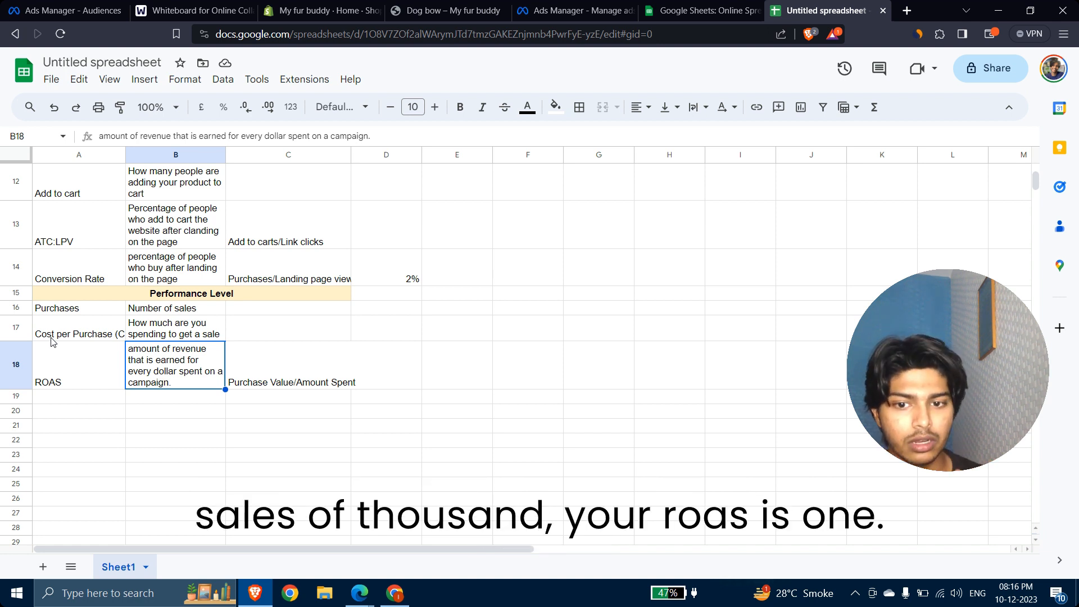
pyautogui.press('Right')
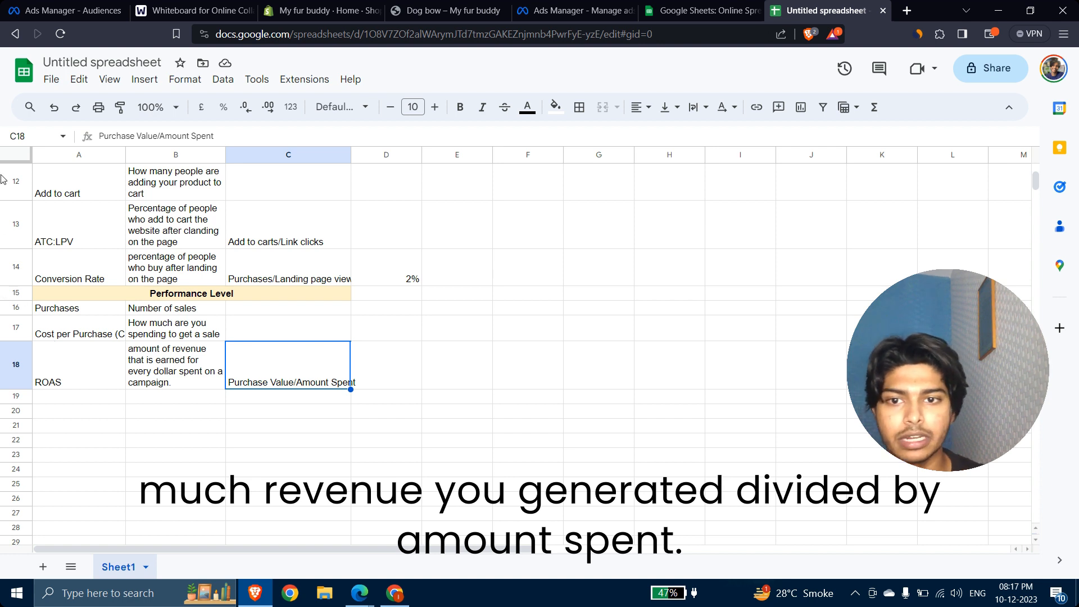
# Step: Replace 'Purchase Value' with 'Revenue' so the ROAS formula reads Revenue/Amount Spent
pyautogui.click(158, 135)
pyautogui.moveTo(159, 135); pyautogui.dragTo(98, 136)
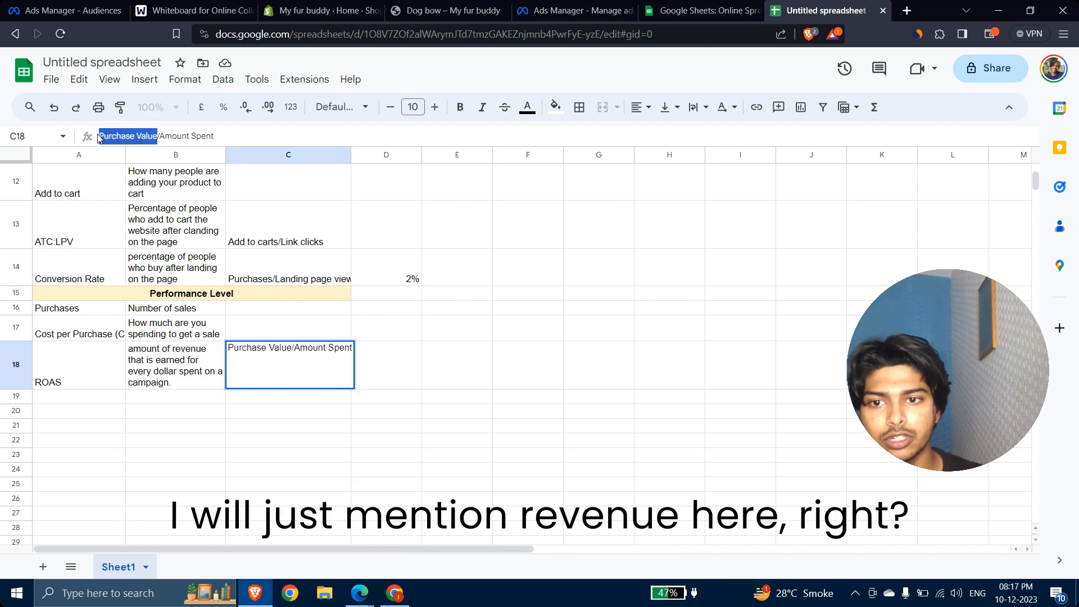
pyautogui.write('Revenu')
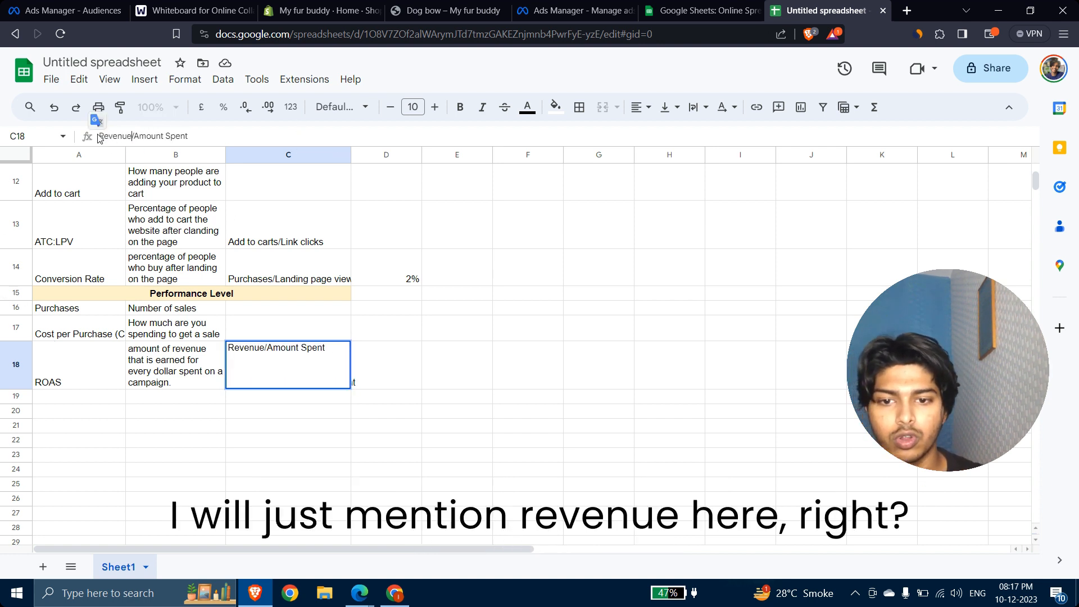
pyautogui.write('e')
pyautogui.press('Tab')
pyautogui.click(375, 425)
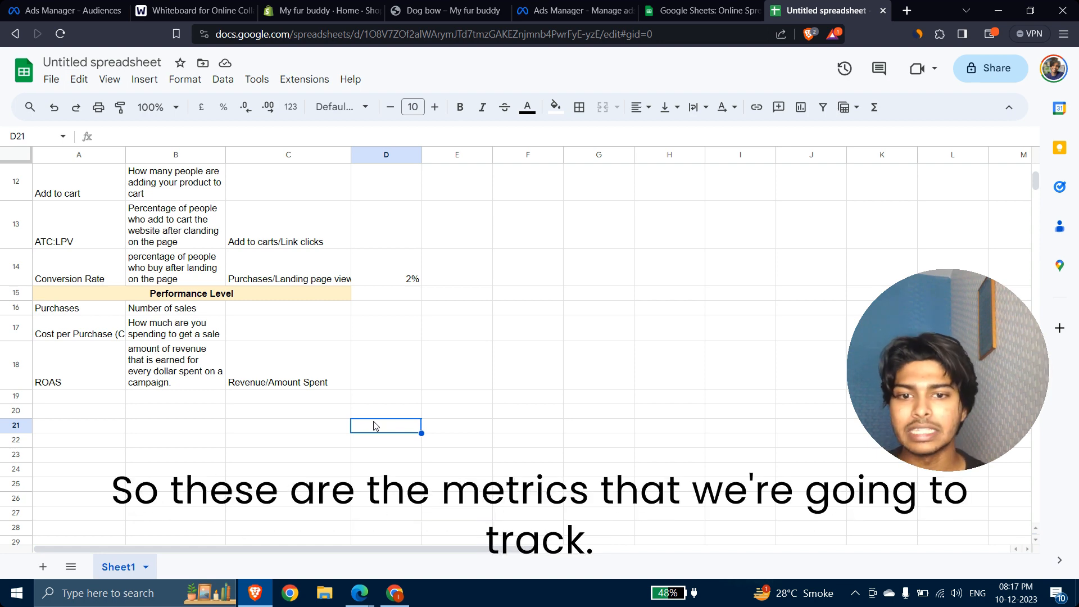
# Step: Scroll up to row 1 to show the Metric, Definition and Formula headers
pyautogui.scroll(6, 374, 425)
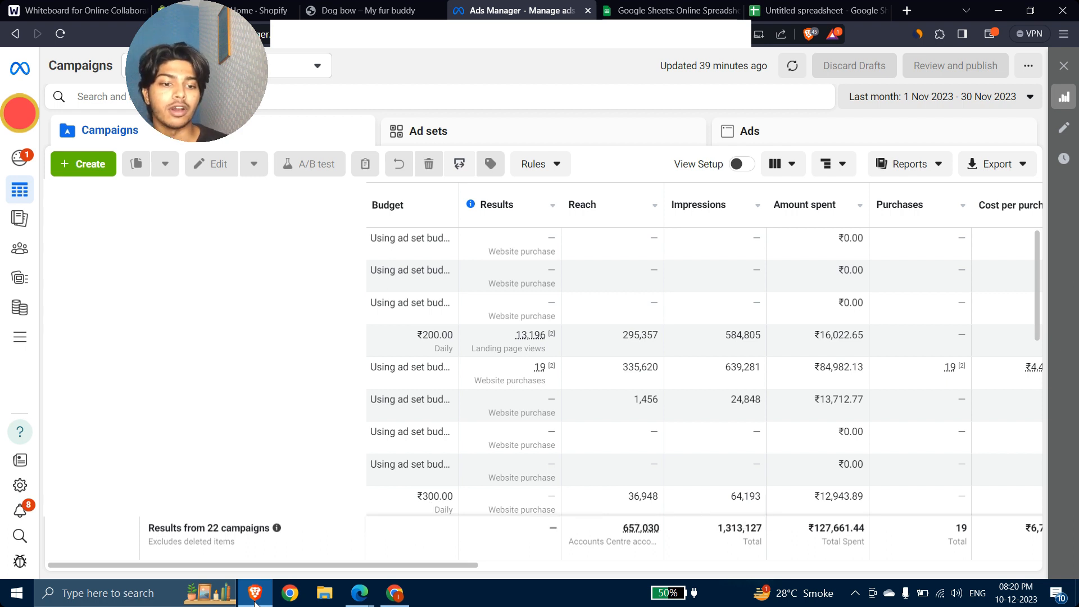
# Step: Scroll the Campaigns table right to Hold rate, LPV to Click and conversion rate, and view the conversion rate formula
pyautogui.moveTo(538, 372)
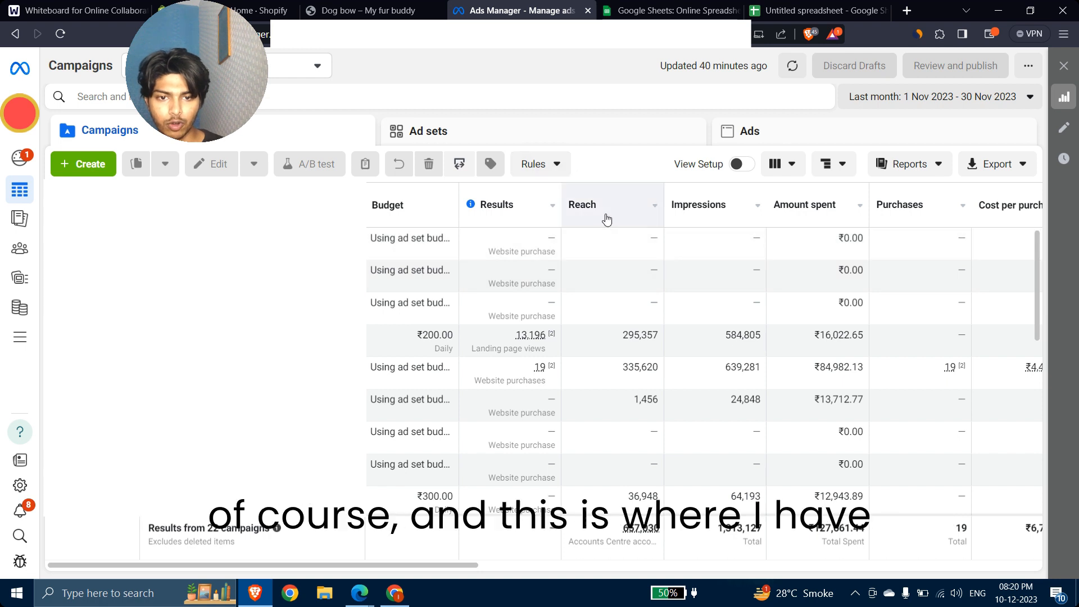
pyautogui.hscroll(5, 605, 217)
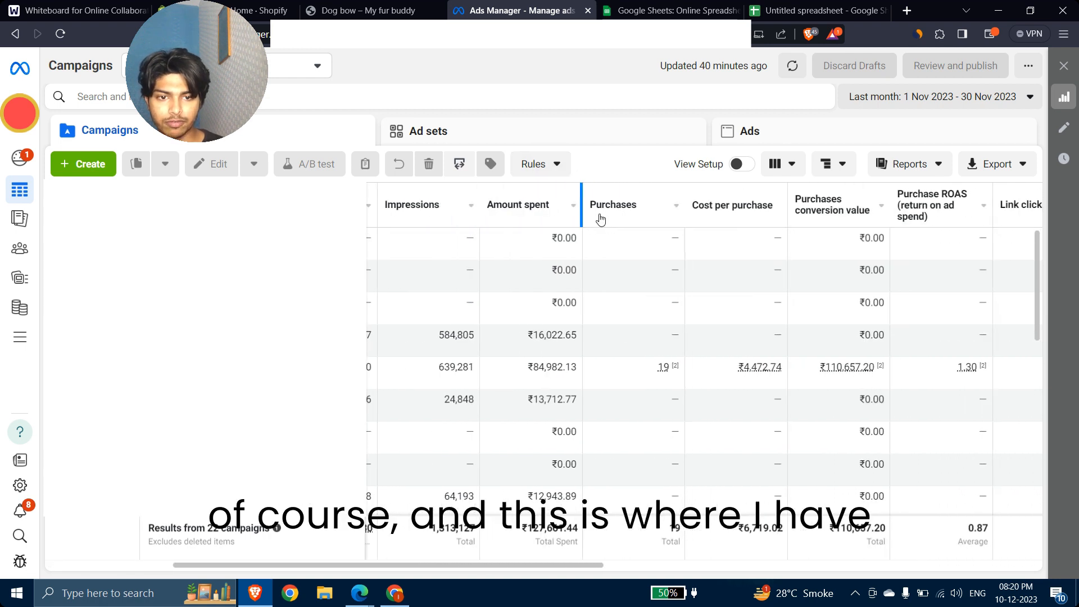
pyautogui.hscroll(3, 629, 222)
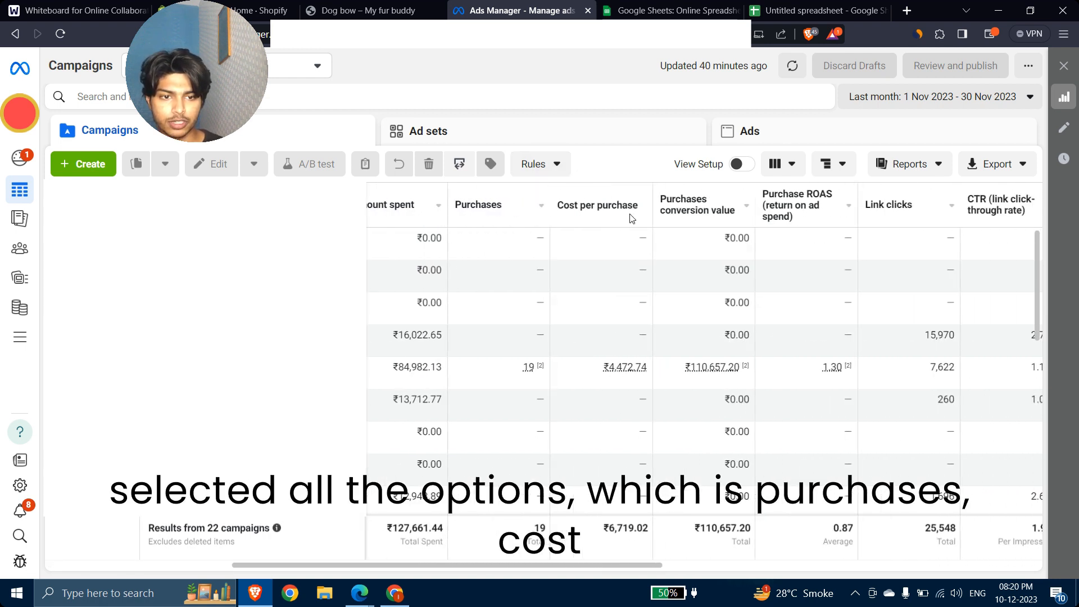
pyautogui.moveTo(685, 218)
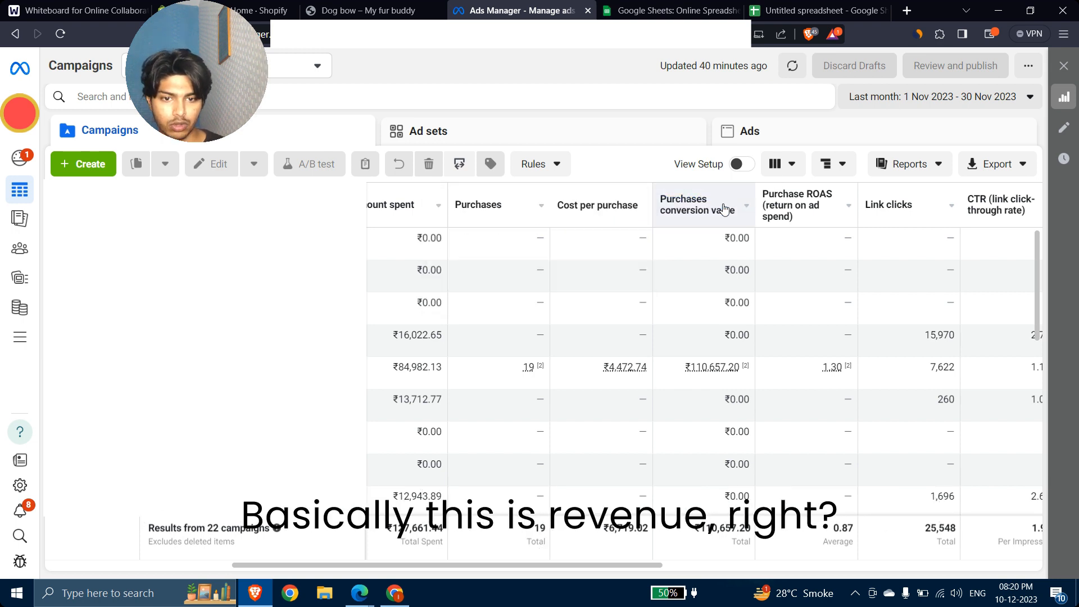
pyautogui.hscroll(3, 776, 202)
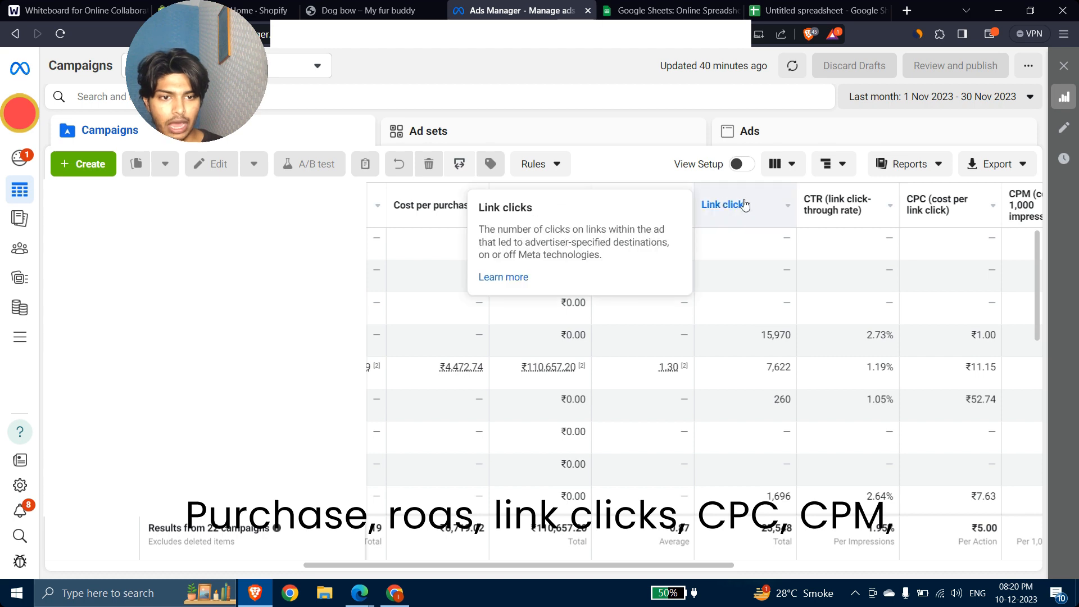
pyautogui.hscroll(3, 747, 206)
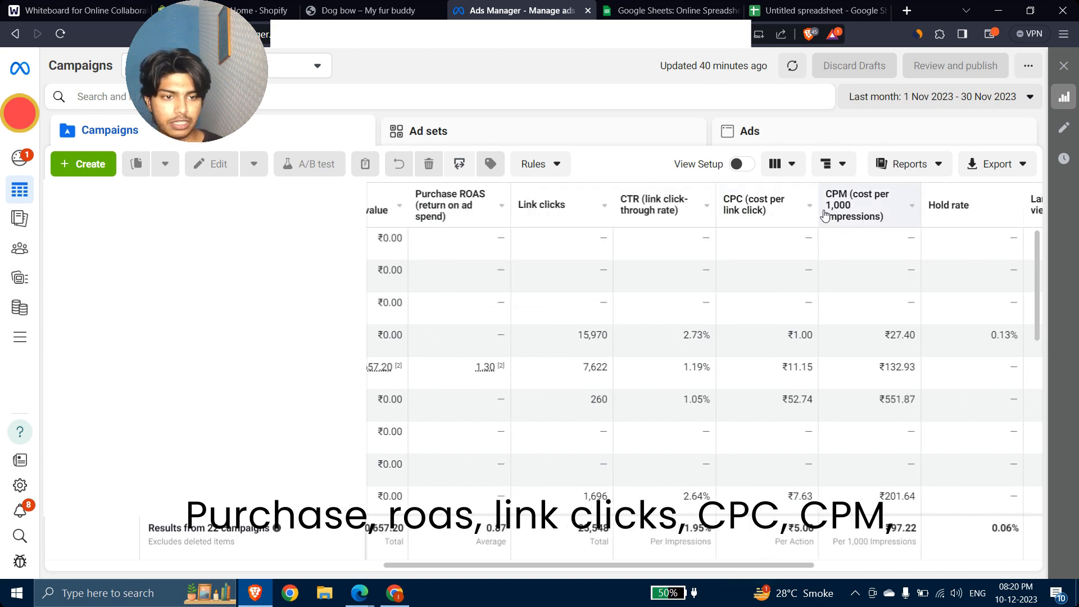
pyautogui.hscroll(5, 747, 204)
pyautogui.moveTo(825, 214)
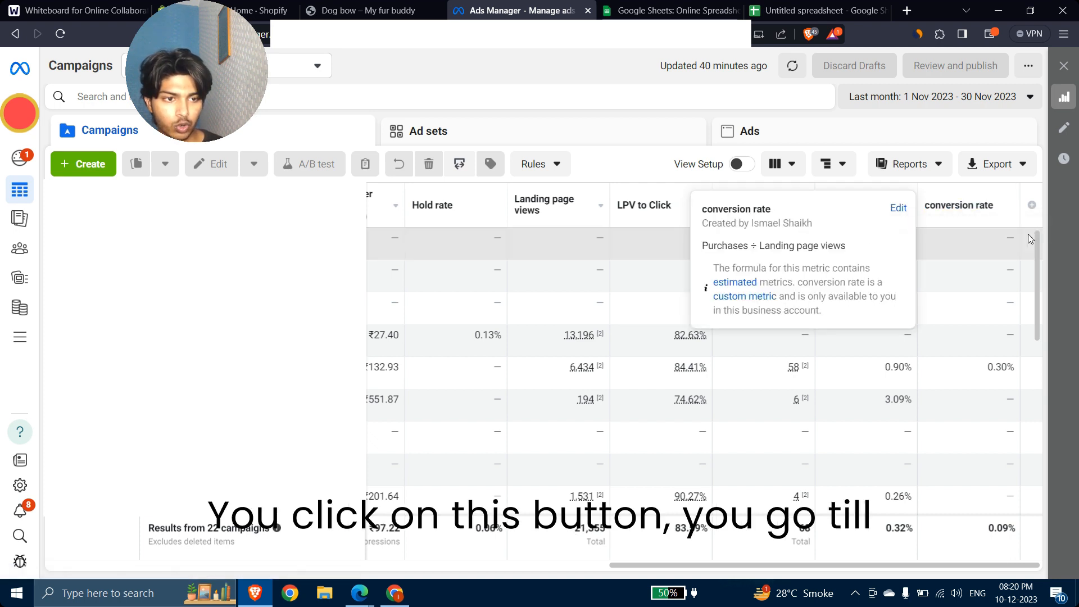
pyautogui.click(1032, 205)
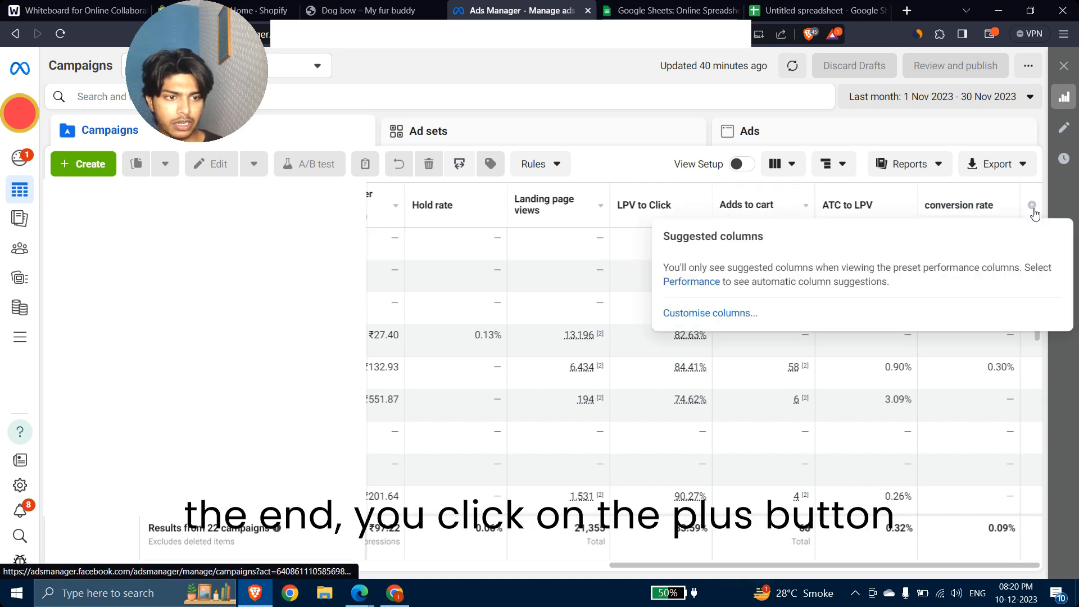
pyautogui.click(724, 318)
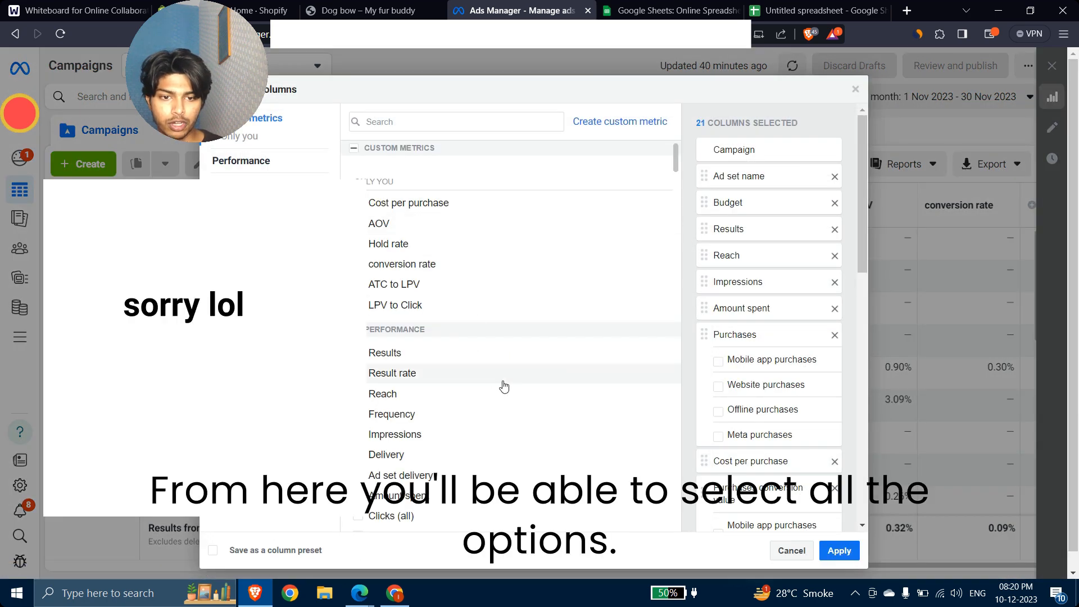
pyautogui.scroll(-15, 503, 385)
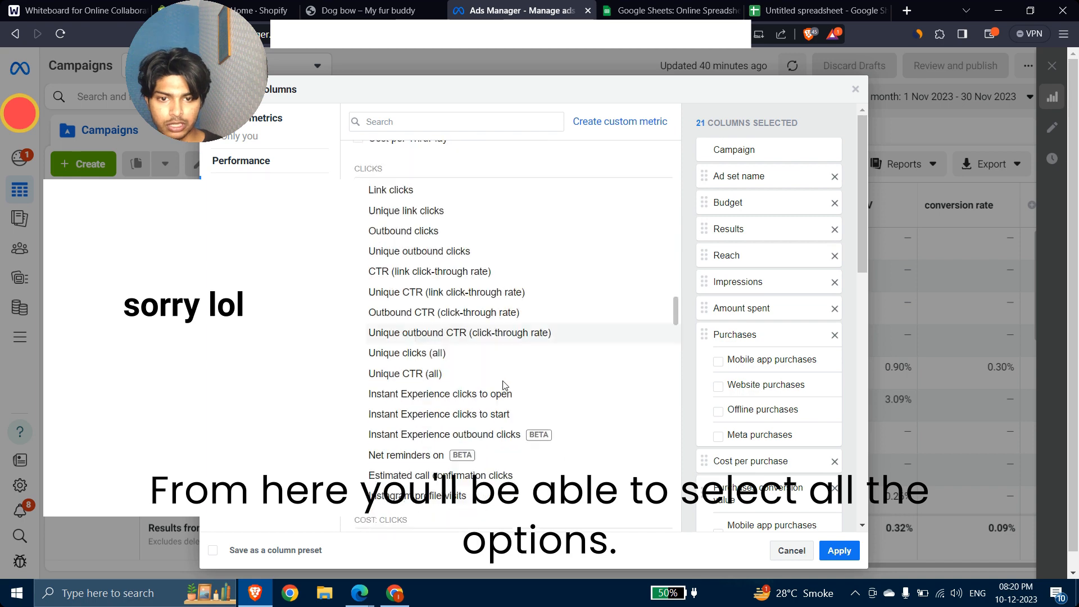
pyautogui.scroll(20, 504, 385)
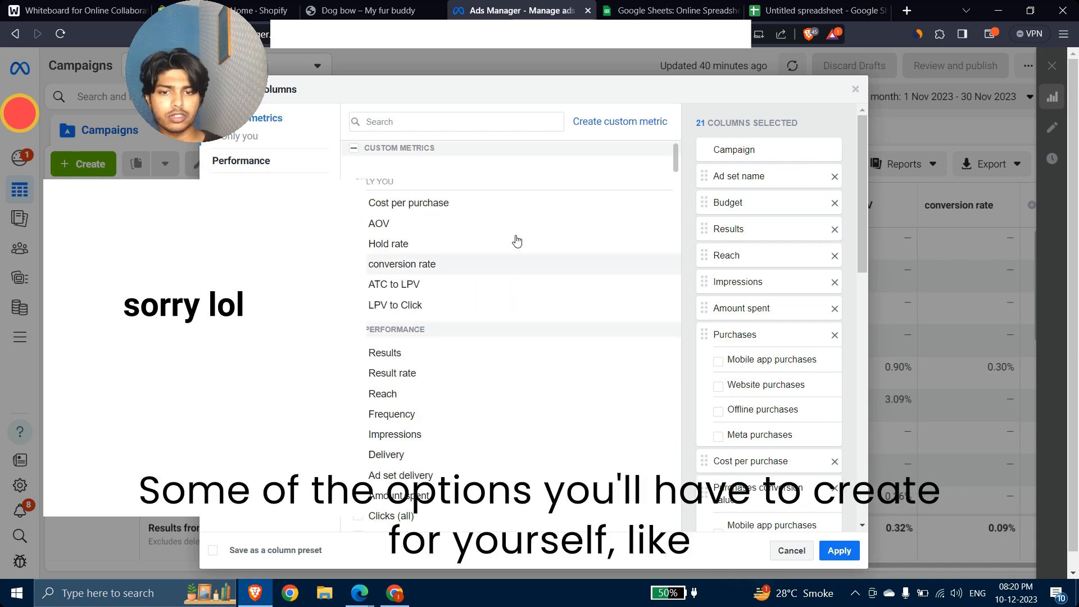
pyautogui.moveTo(355, 182); pyautogui.dragTo(394, 182)
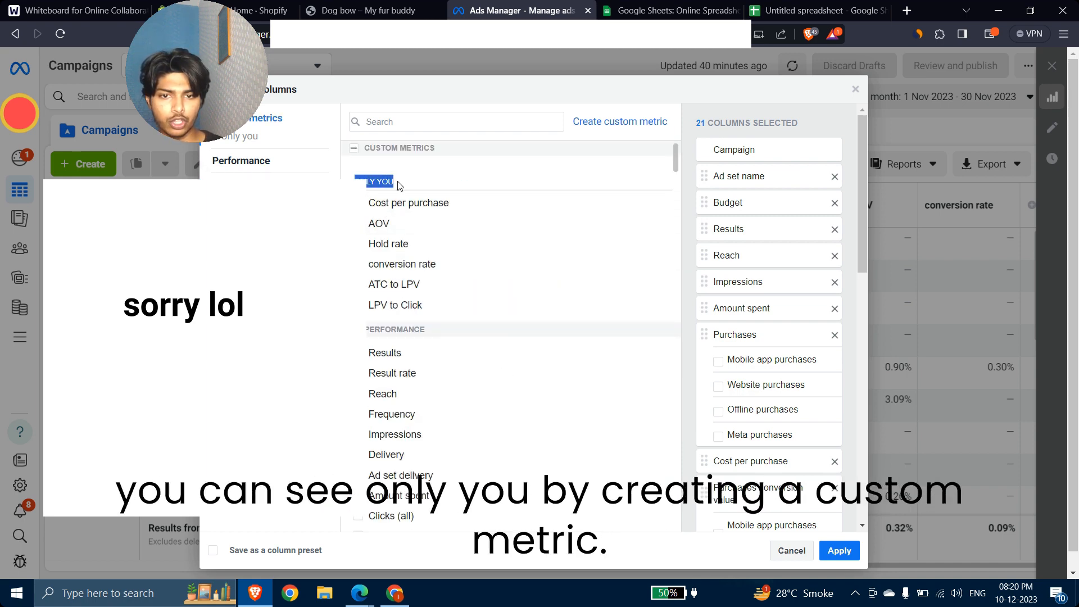
pyautogui.click(619, 123)
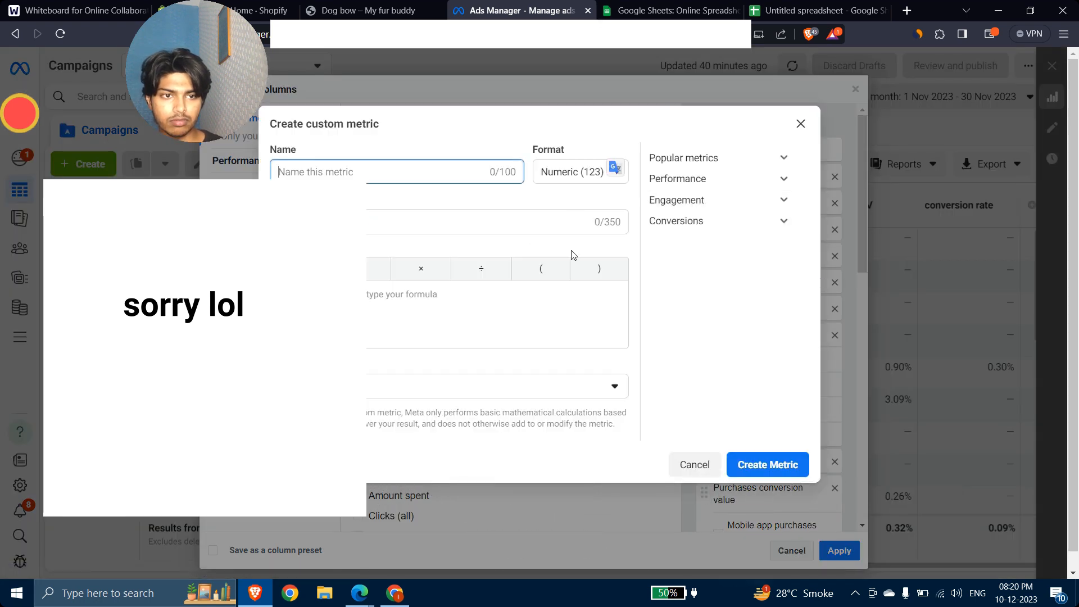
pyautogui.click(801, 123)
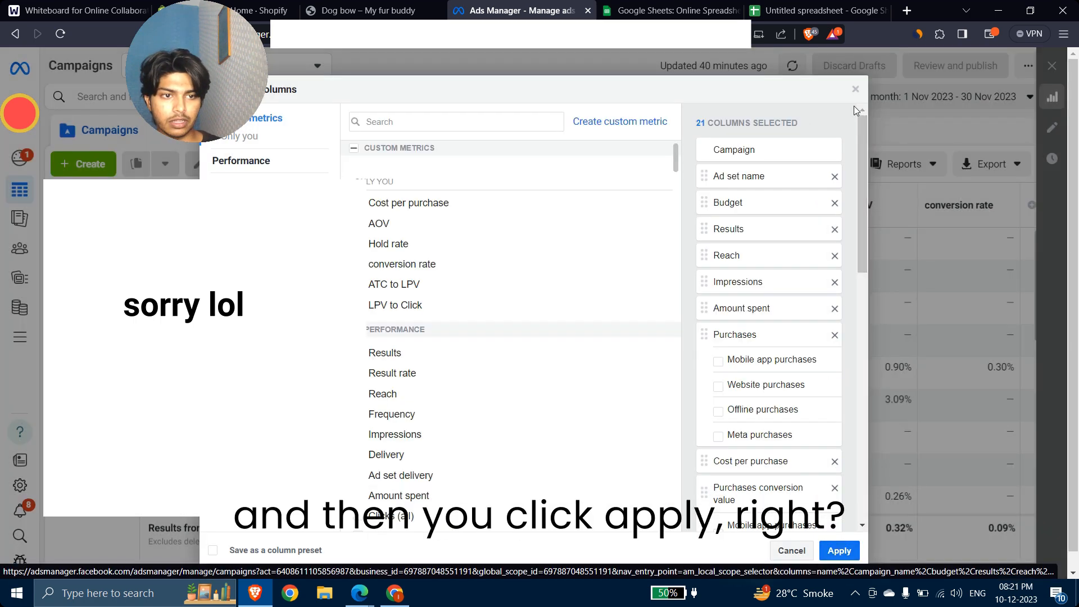
pyautogui.click(856, 89)
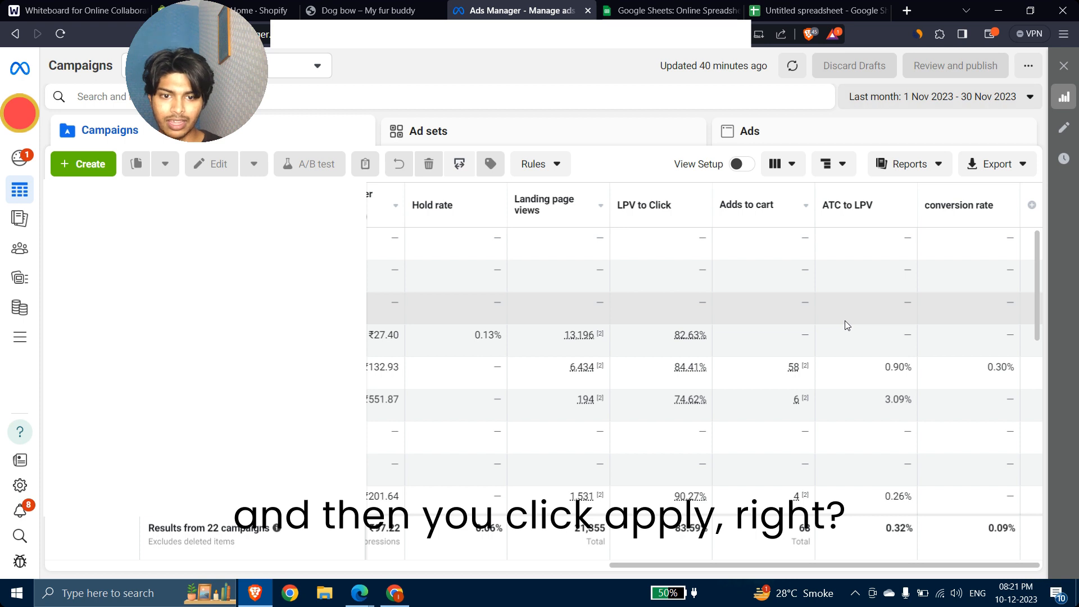
# Step: Compare the campaigns' ROAS, CTR and CPC columns and mark the 1.30 ROAS campaign
pyautogui.hscroll(-5, 846, 325)
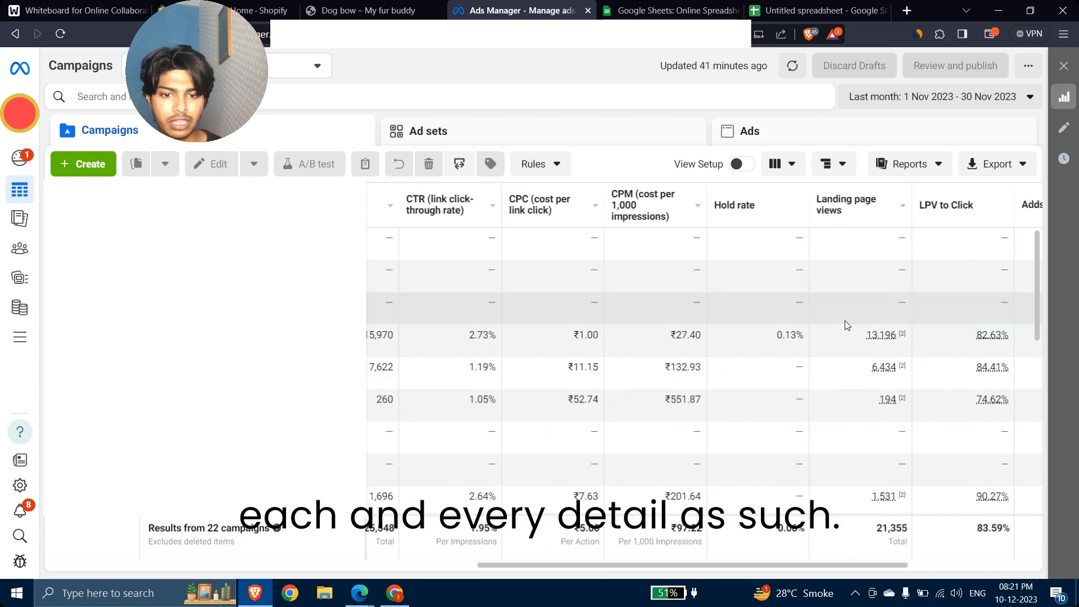
pyautogui.hscroll(-5, 844, 323)
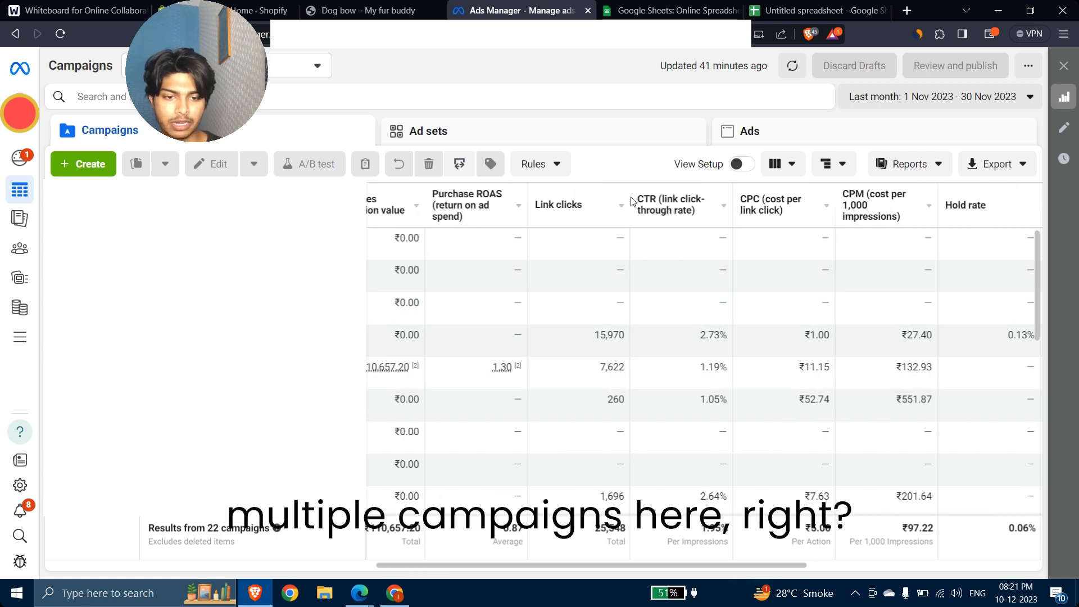
pyautogui.hscroll(5, 687, 325)
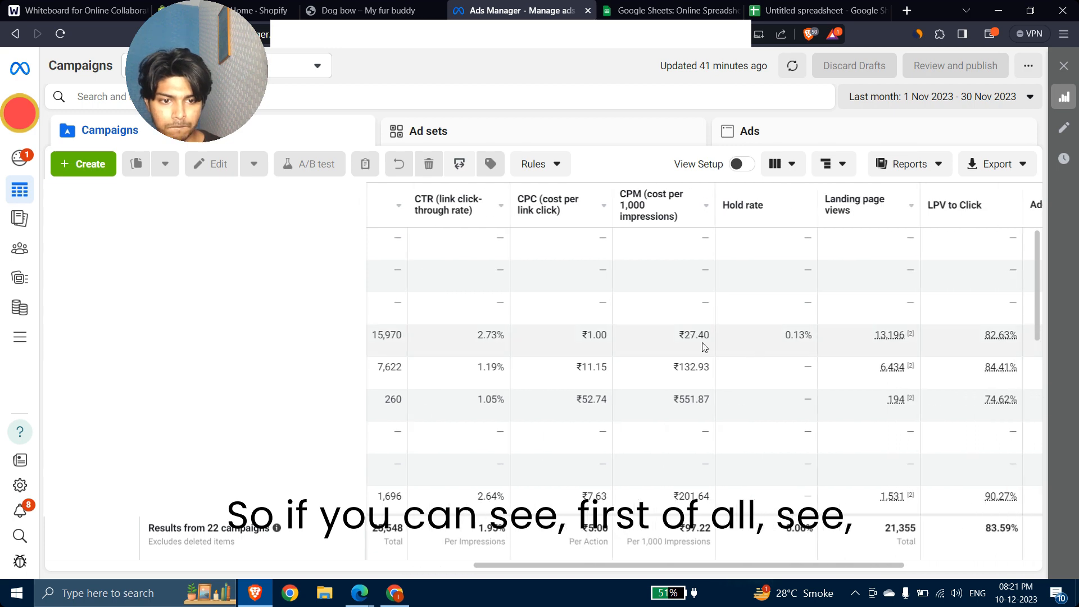
pyautogui.hscroll(-5, 623, 343)
pyautogui.hscroll(-5, 628, 345)
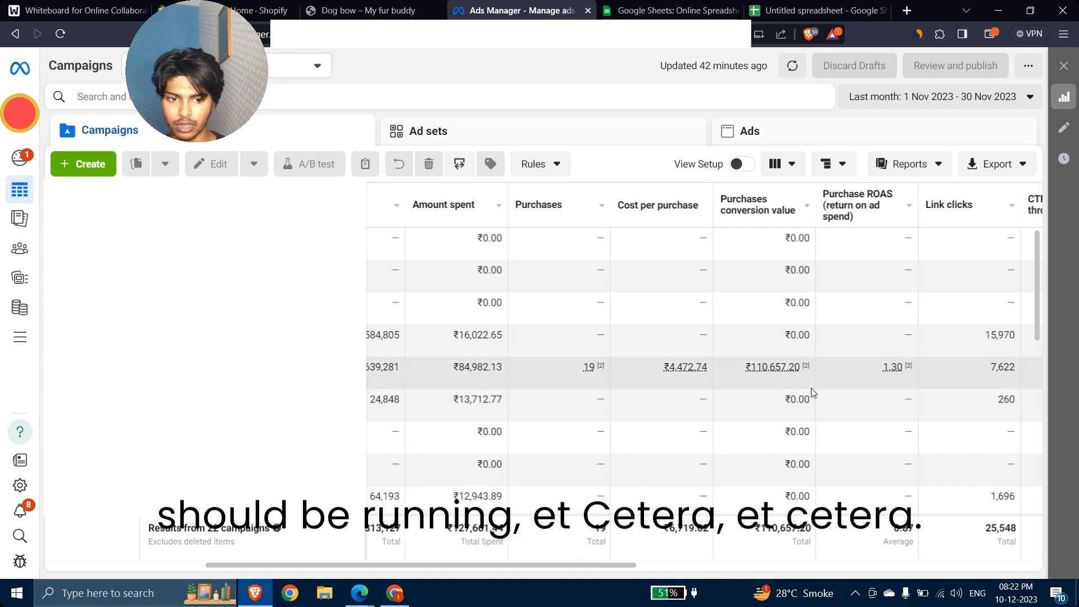
pyautogui.hscroll(5, 813, 386)
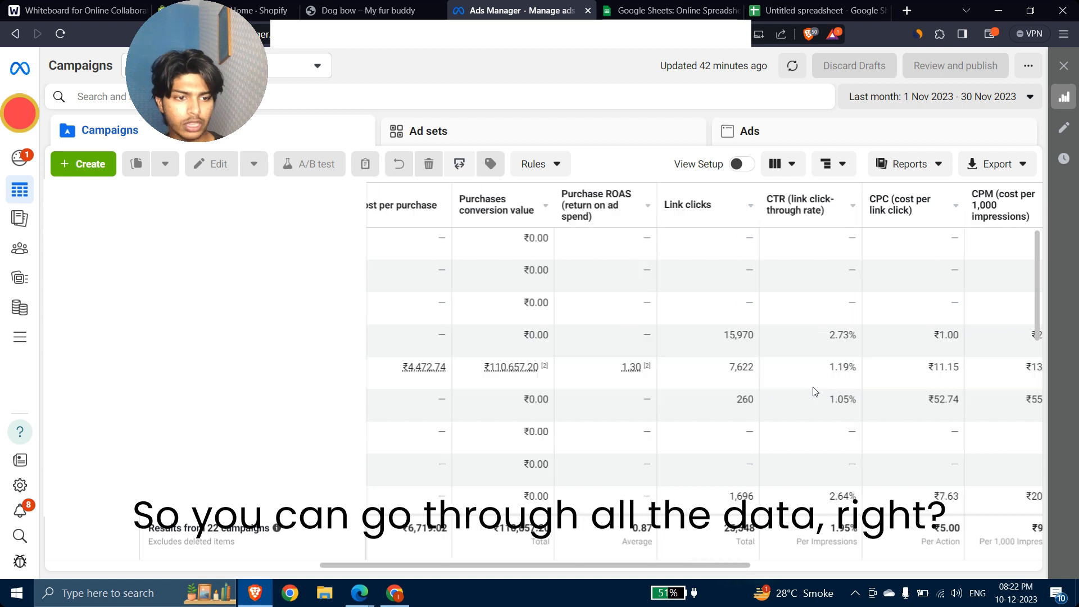
pyautogui.hscroll(2, 816, 392)
pyautogui.moveTo(502, 378)
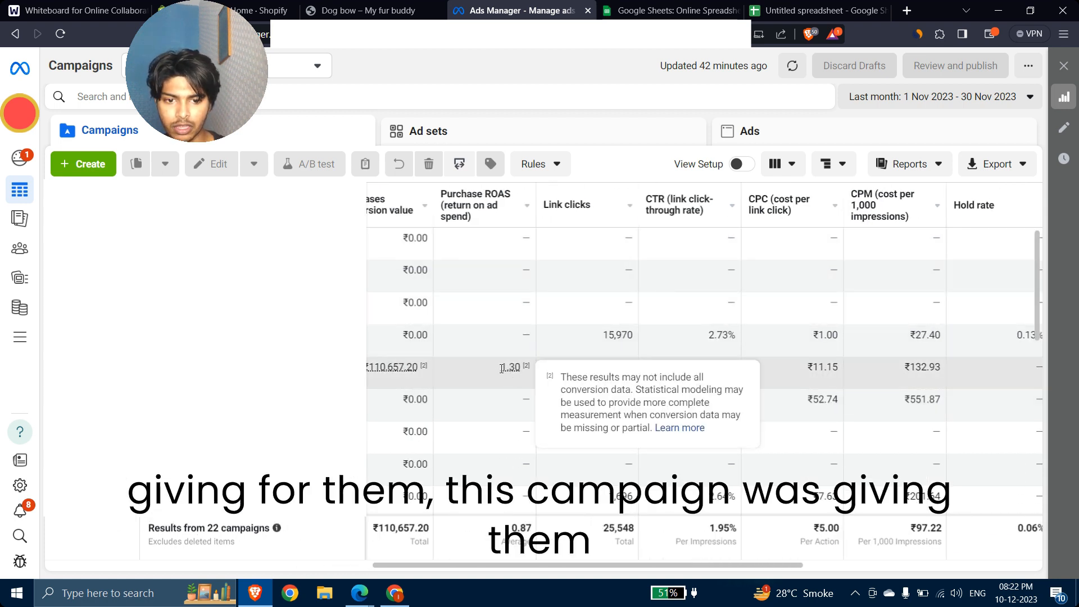
pyautogui.doubleClick(510, 369)
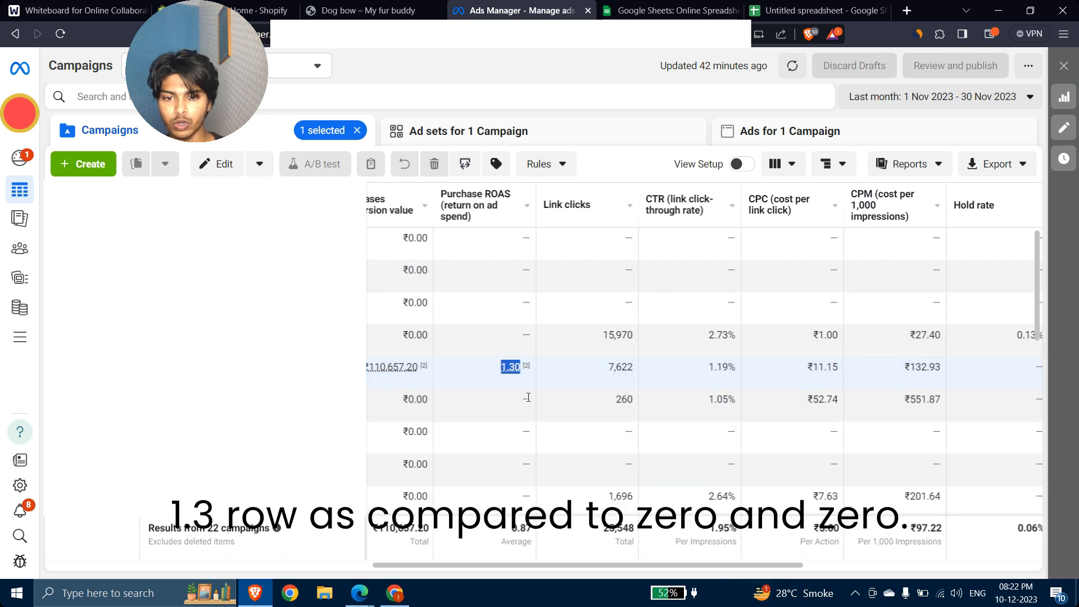
# Step: Highlight the 1.30 ROAS figure again and select the campaign with 15,970 link clicks
pyautogui.hscroll(-1, 511, 379)
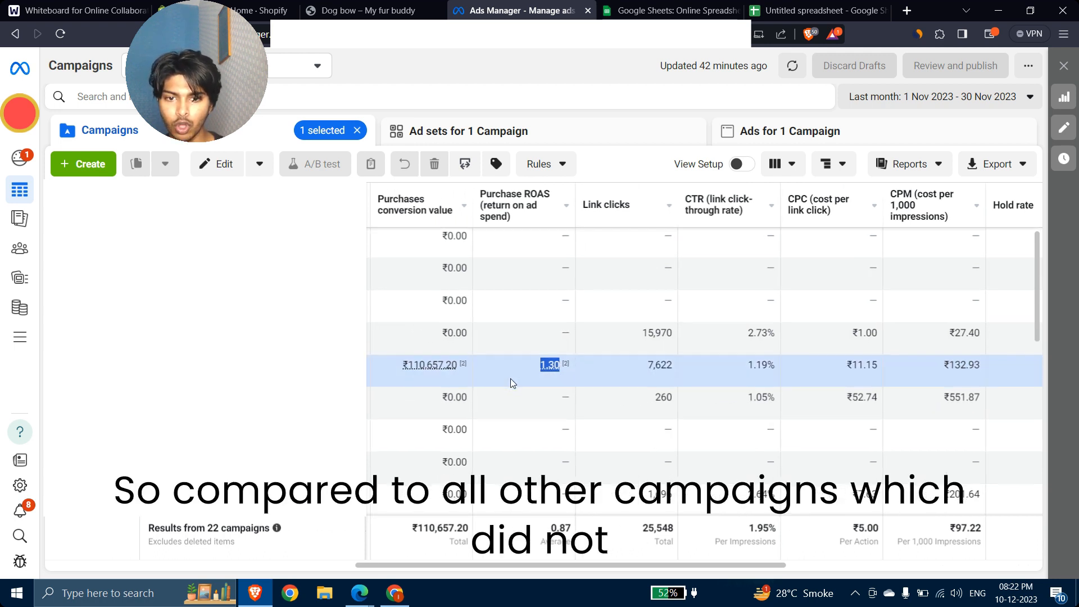
pyautogui.scroll(-2, 510, 379)
pyautogui.scroll(2, 512, 382)
pyautogui.hscroll(2, 511, 383)
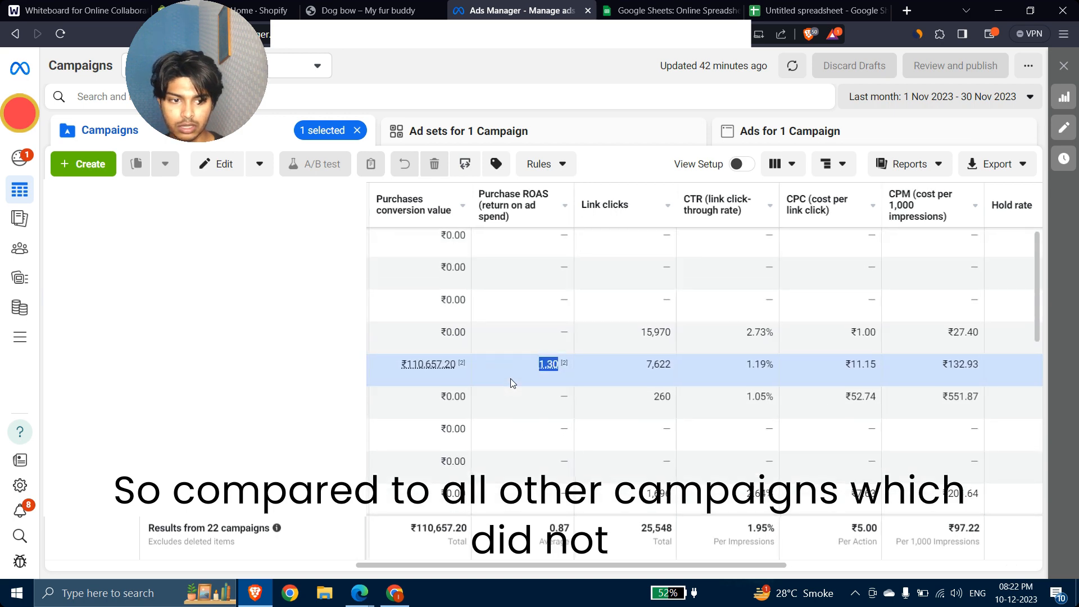
pyautogui.hscroll(-8, 511, 383)
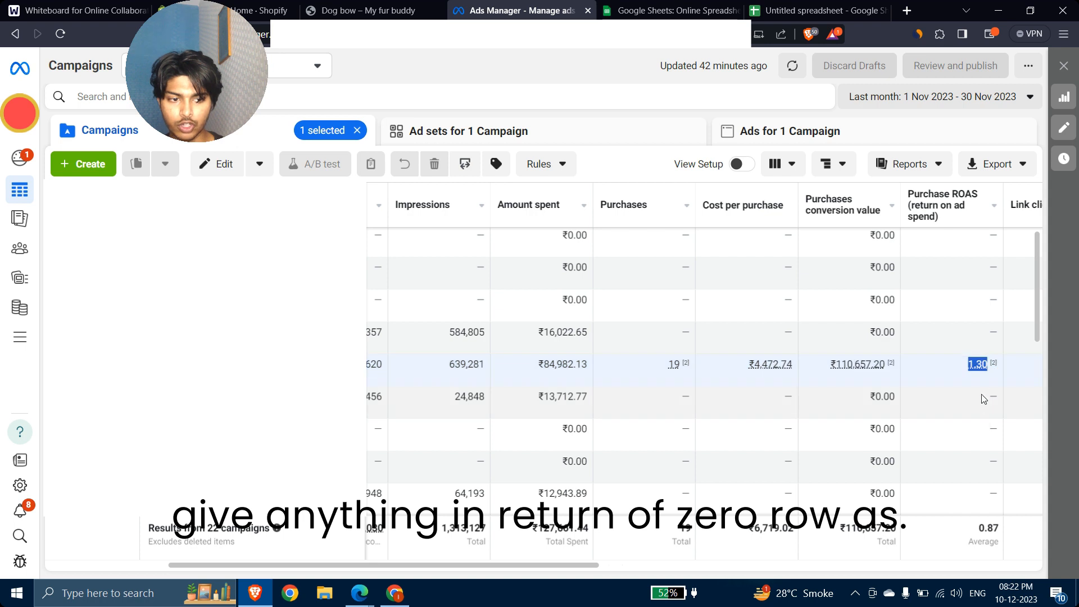
pyautogui.moveTo(973, 367)
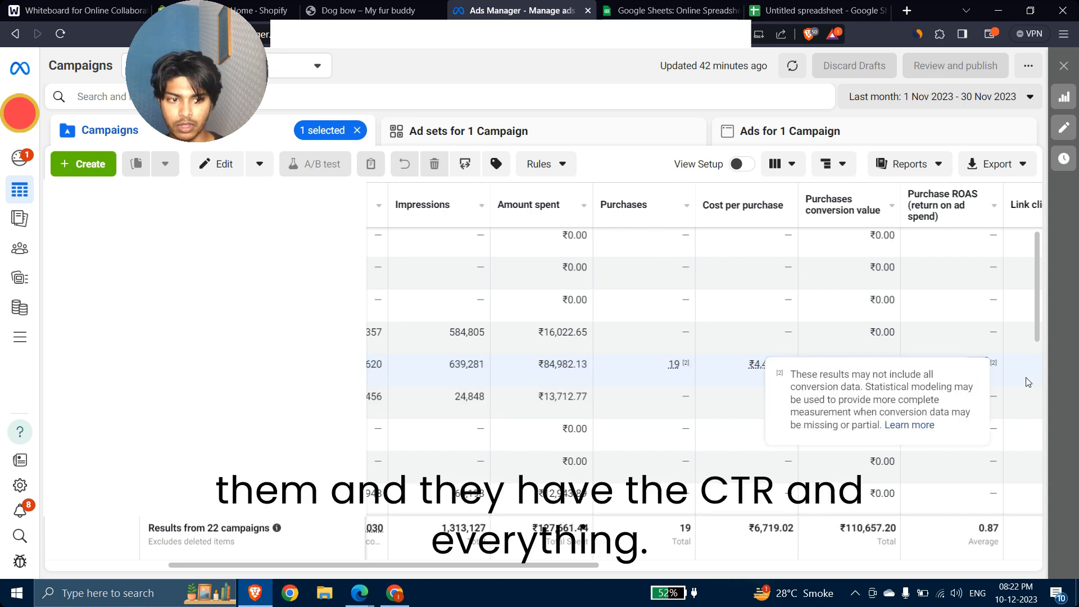
pyautogui.doubleClick(982, 365)
pyautogui.hscroll(5, 899, 365)
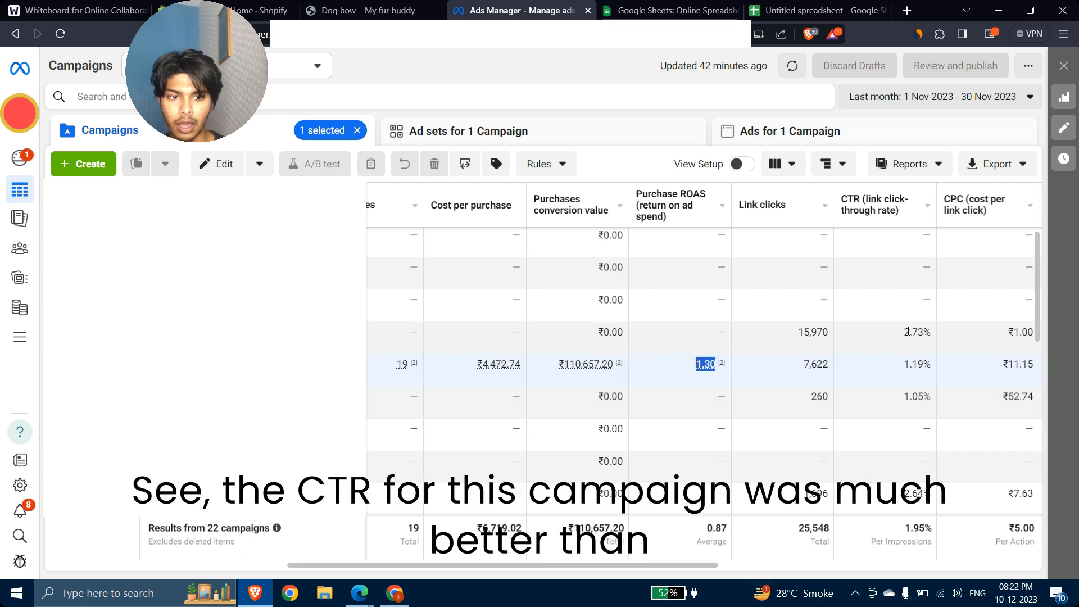
pyautogui.click(904, 335)
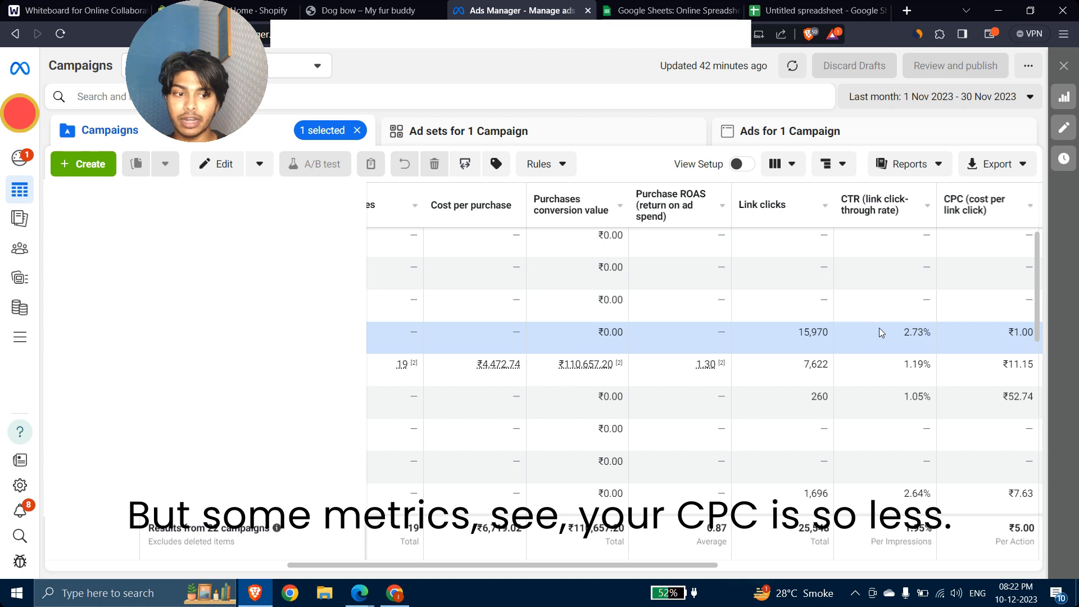
pyautogui.hscroll(5, 878, 332)
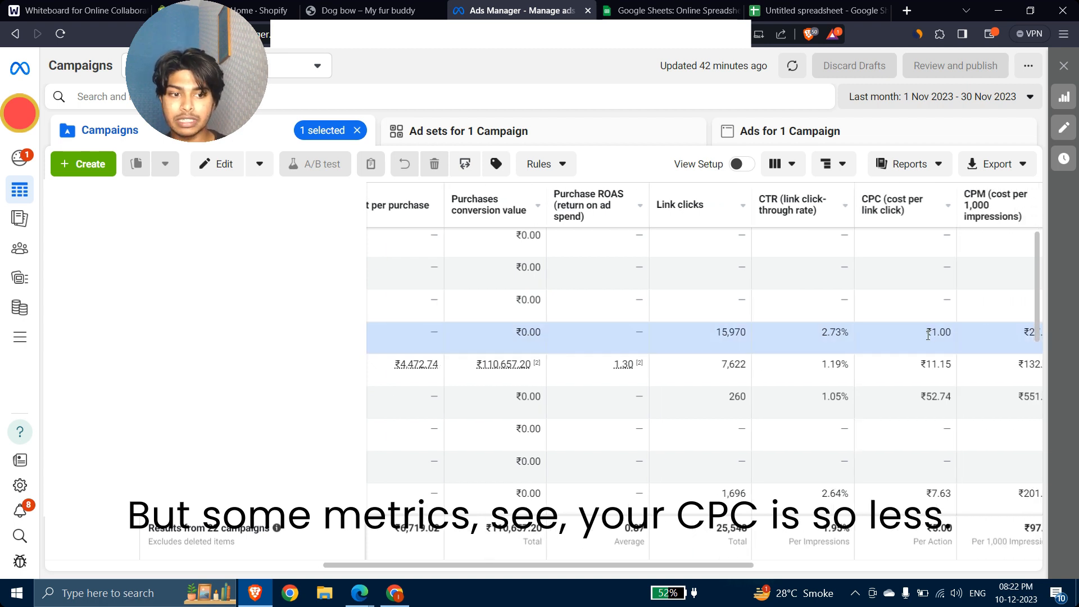
pyautogui.hscroll(3, 926, 335)
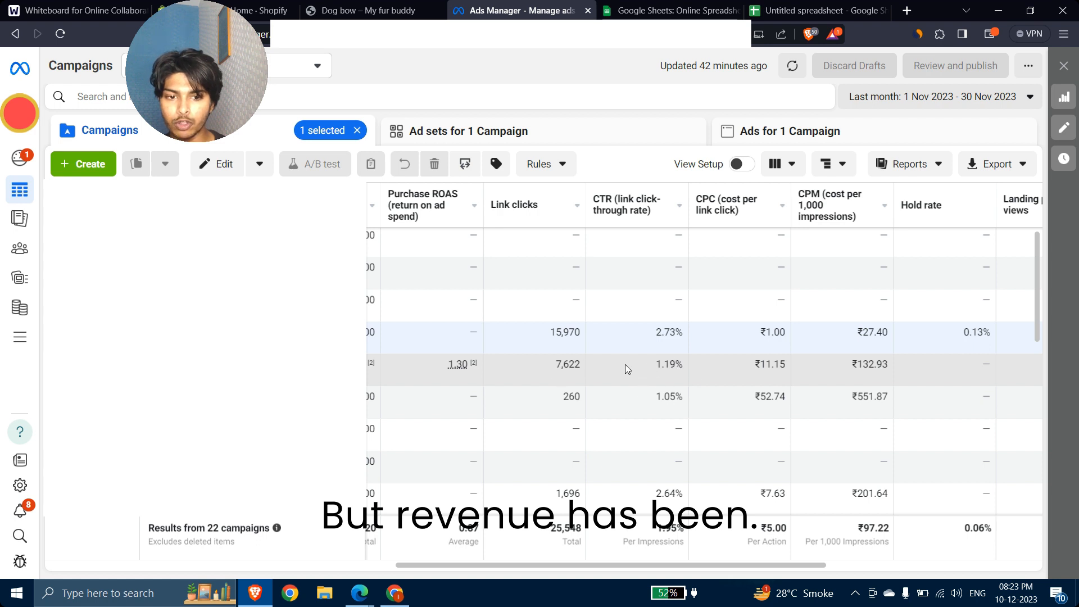
pyautogui.moveTo(462, 369)
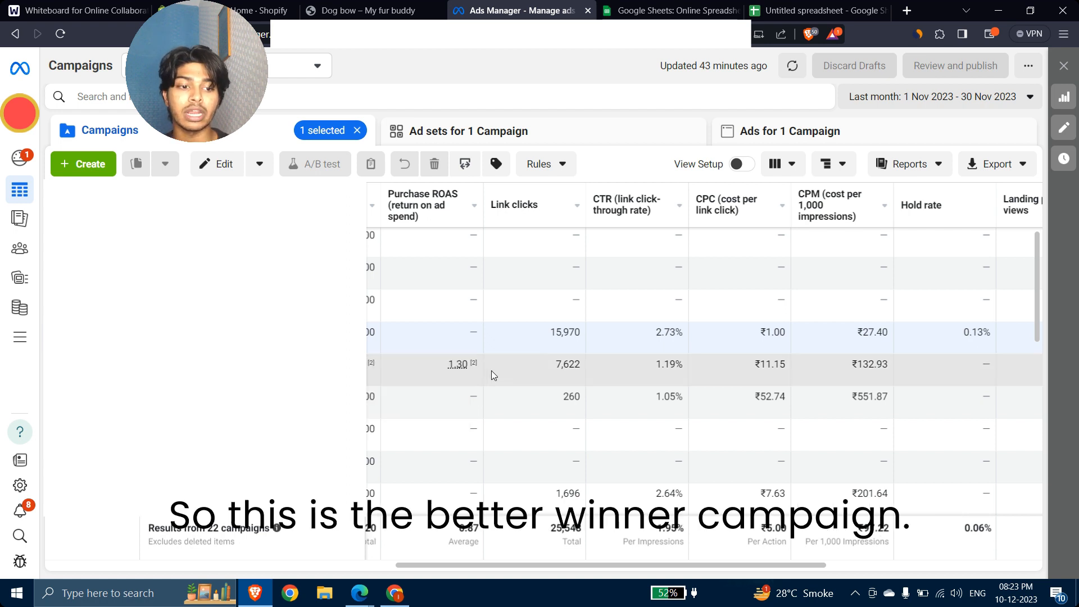
pyautogui.hscroll(5, 622, 341)
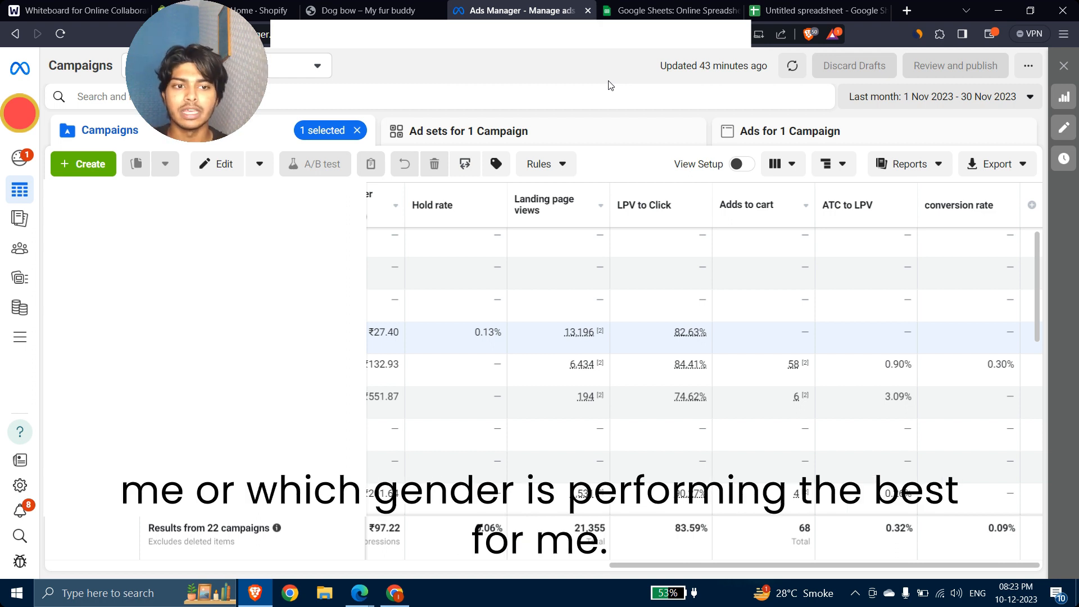
# Step: Add a Gender breakdown from the Recently used breakdown options
pyautogui.click(837, 164)
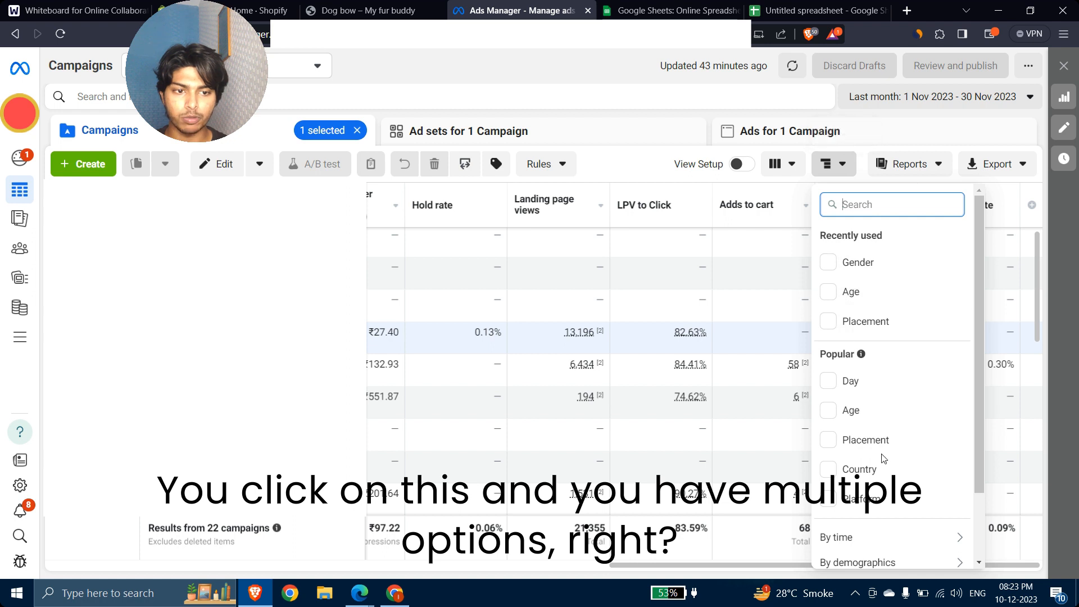
pyautogui.scroll(-1, 848, 431)
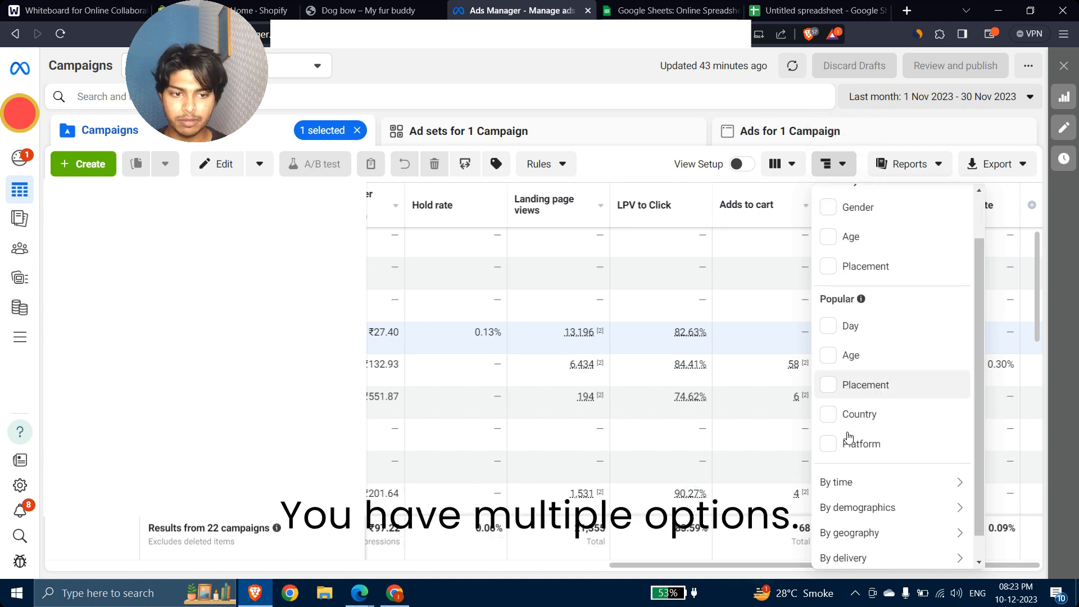
pyautogui.scroll(1, 859, 338)
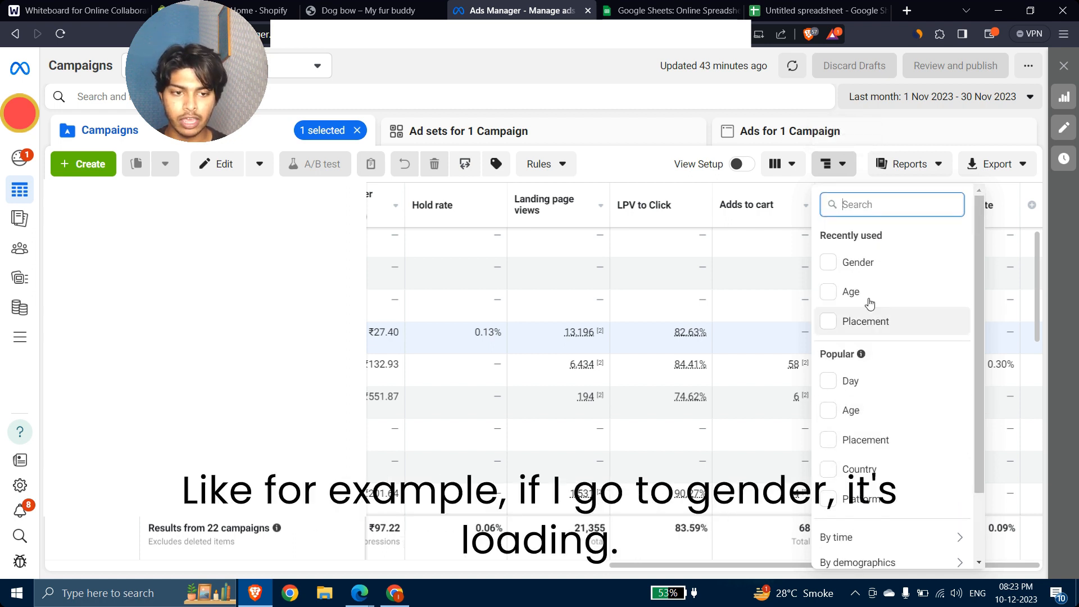
pyautogui.click(829, 263)
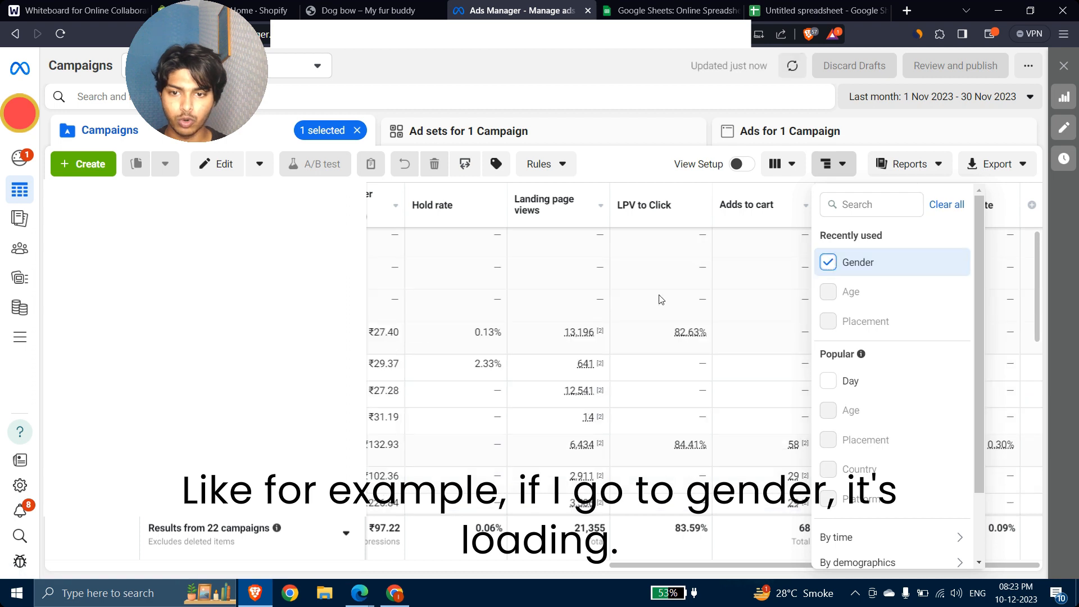
pyautogui.click(652, 83)
pyautogui.hscroll(-3, 710, 378)
pyautogui.hscroll(-5, 710, 378)
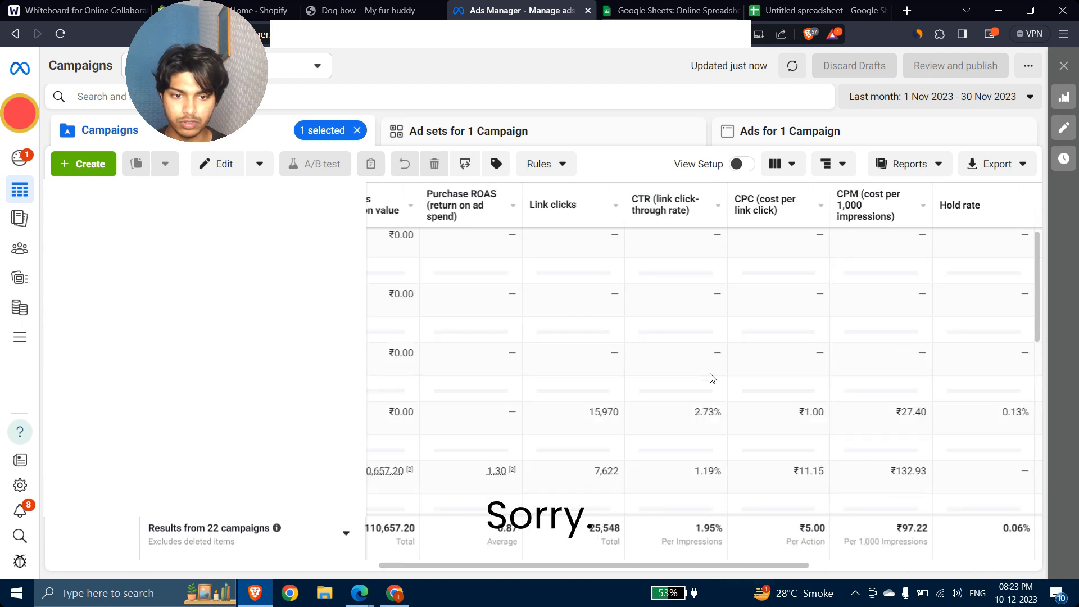
pyautogui.scroll(-3, 711, 378)
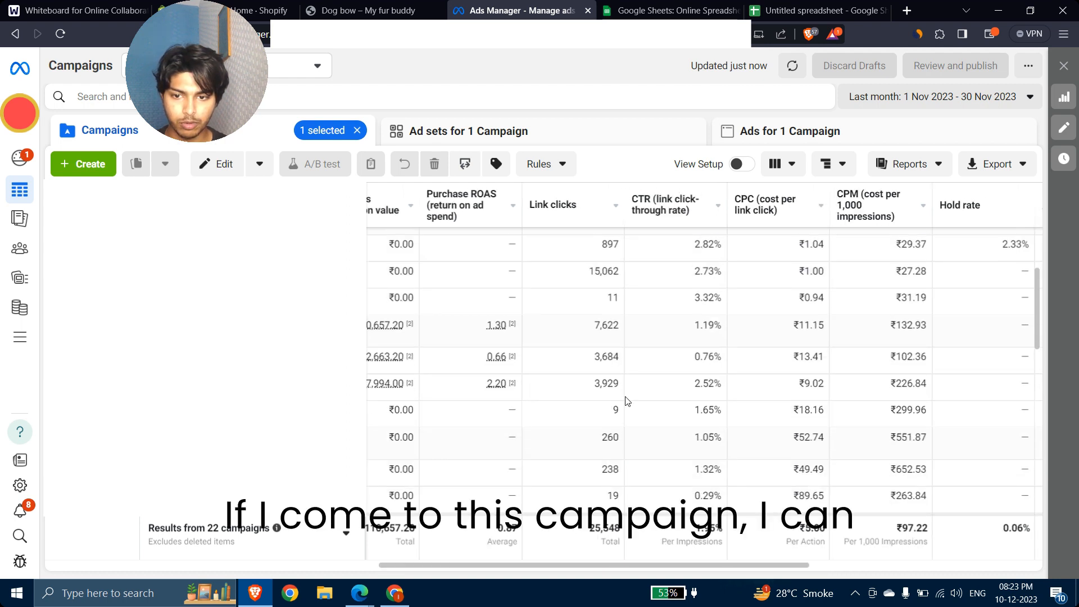
pyautogui.hscroll(-4, 625, 402)
pyautogui.hscroll(-1, 625, 401)
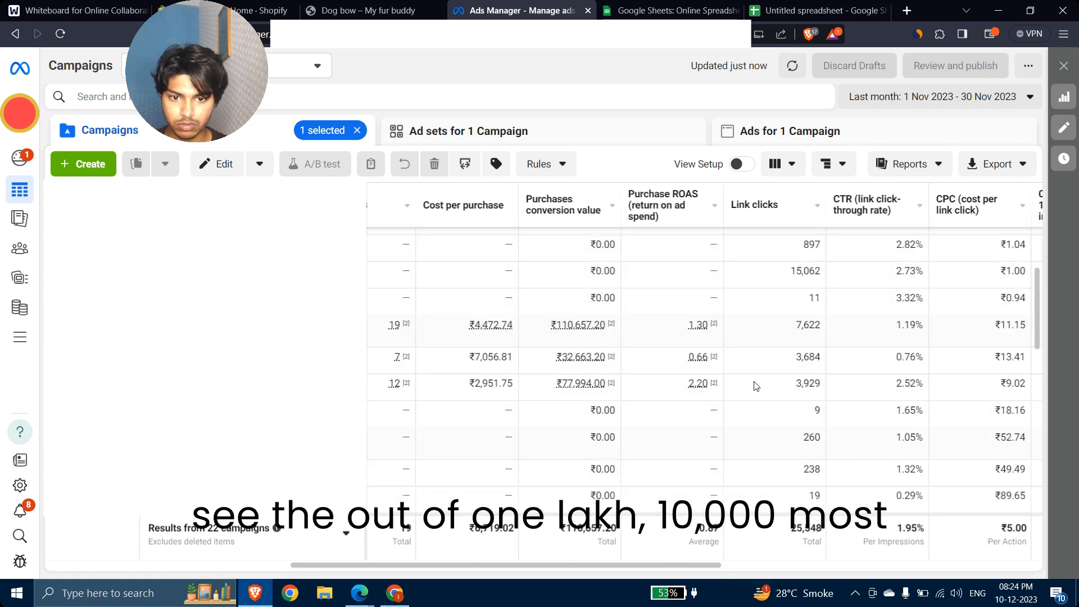
pyautogui.hscroll(-1, 674, 366)
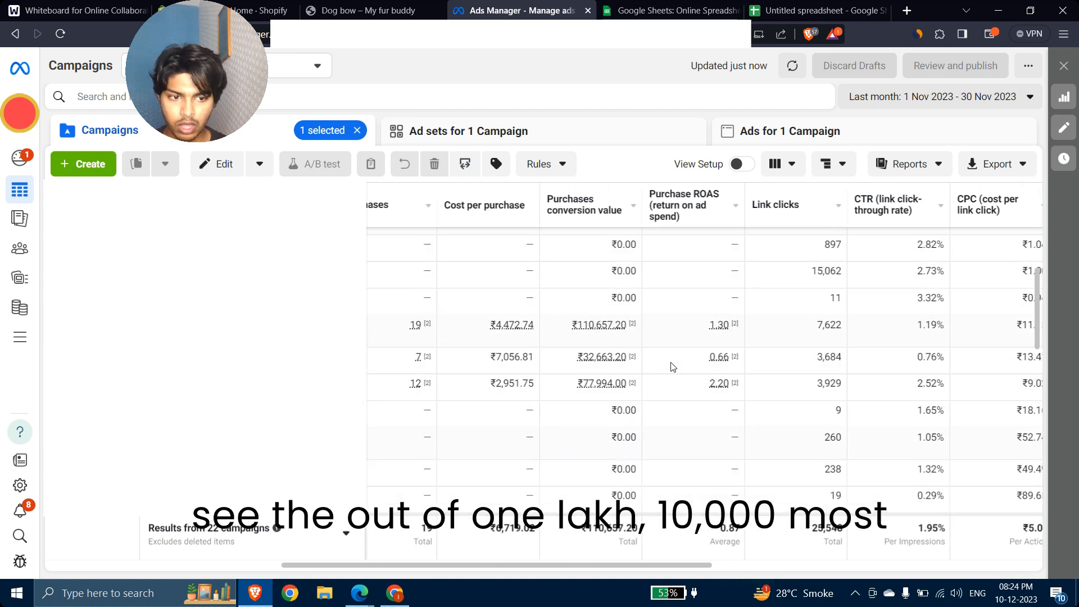
pyautogui.moveTo(715, 361)
pyautogui.hscroll(-1, 714, 364)
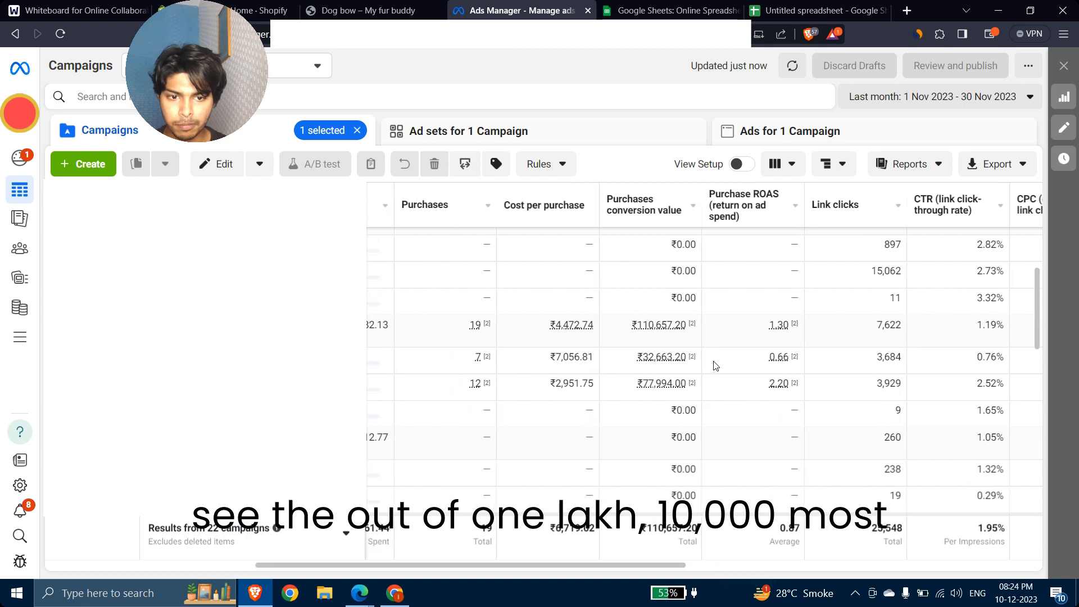
pyautogui.moveTo(661, 369)
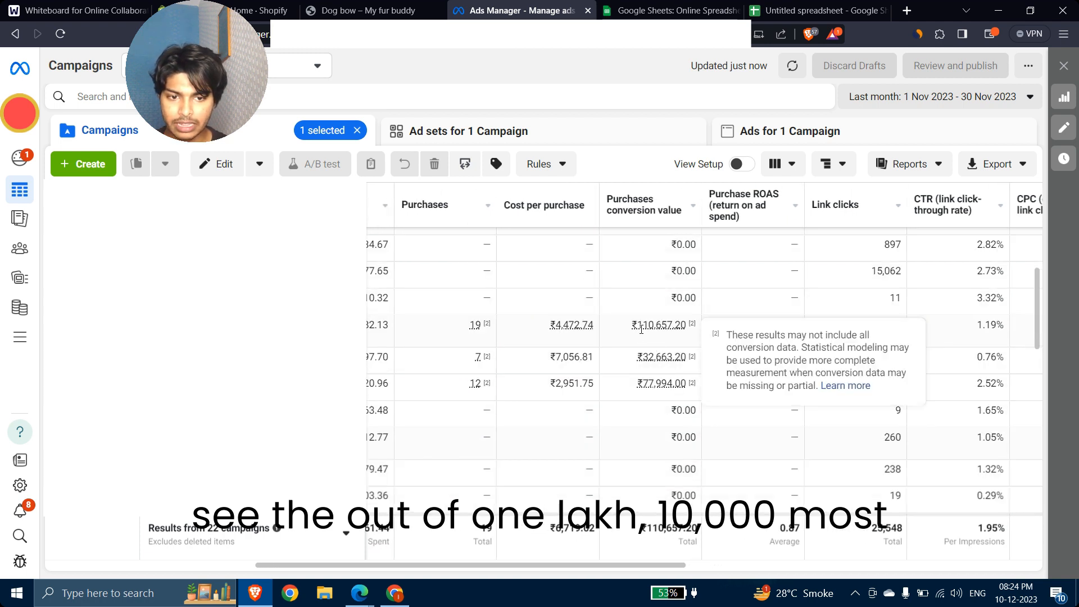
pyautogui.moveTo(640, 383)
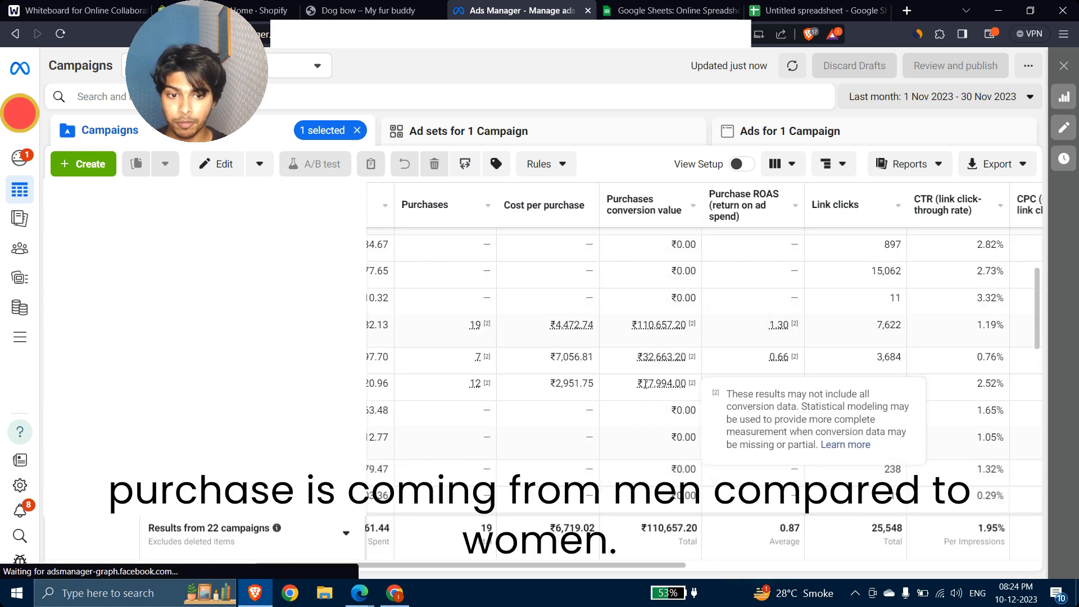
pyautogui.moveTo(642, 384); pyautogui.dragTo(686, 358)
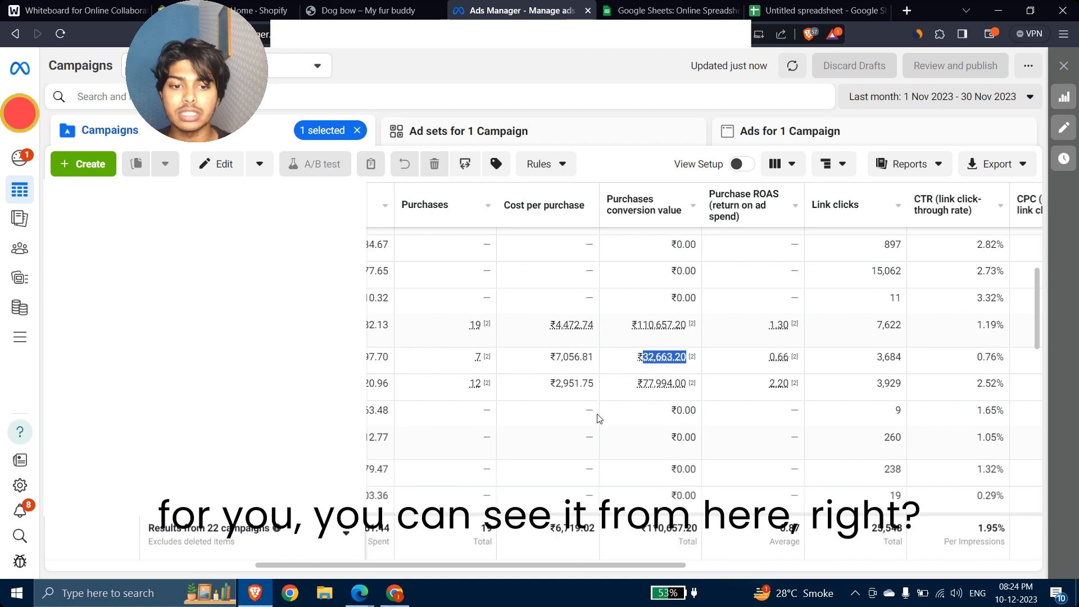
pyautogui.scroll(2, 631, 368)
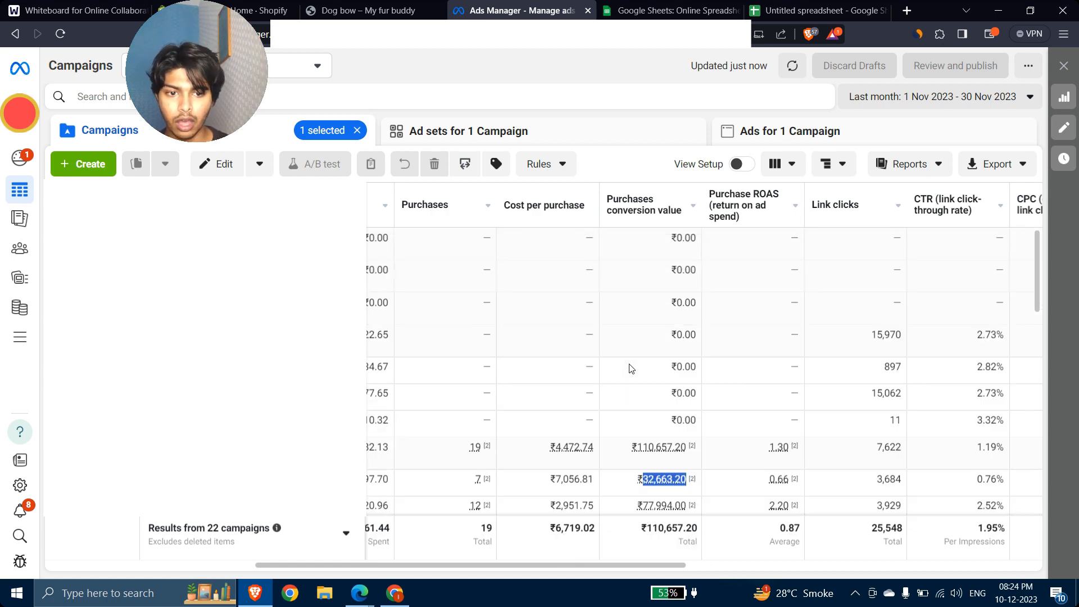
pyautogui.scroll(-3, 631, 368)
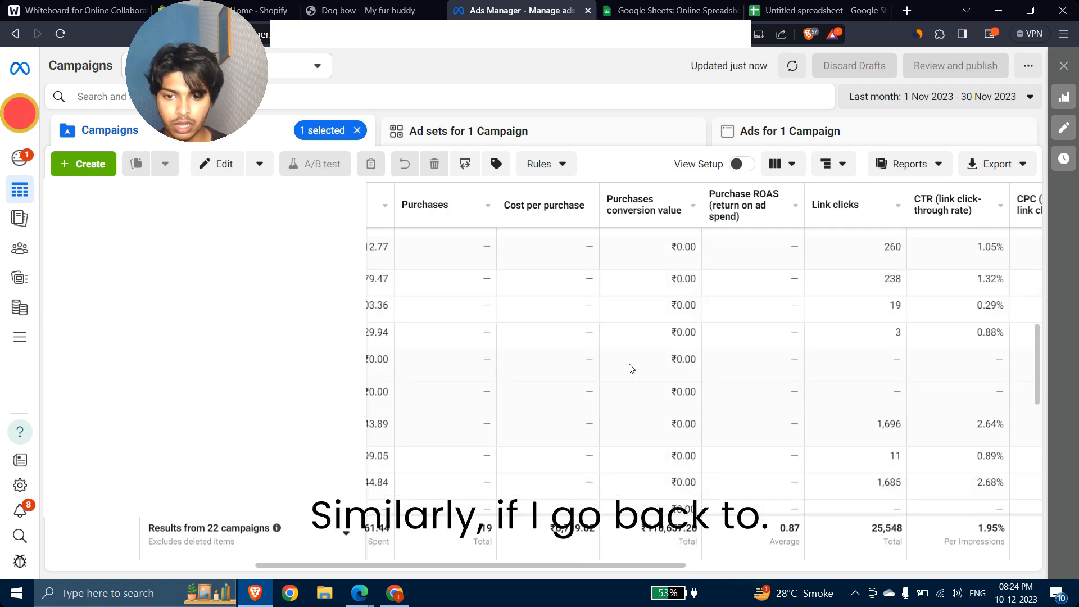
pyautogui.scroll(2, 631, 369)
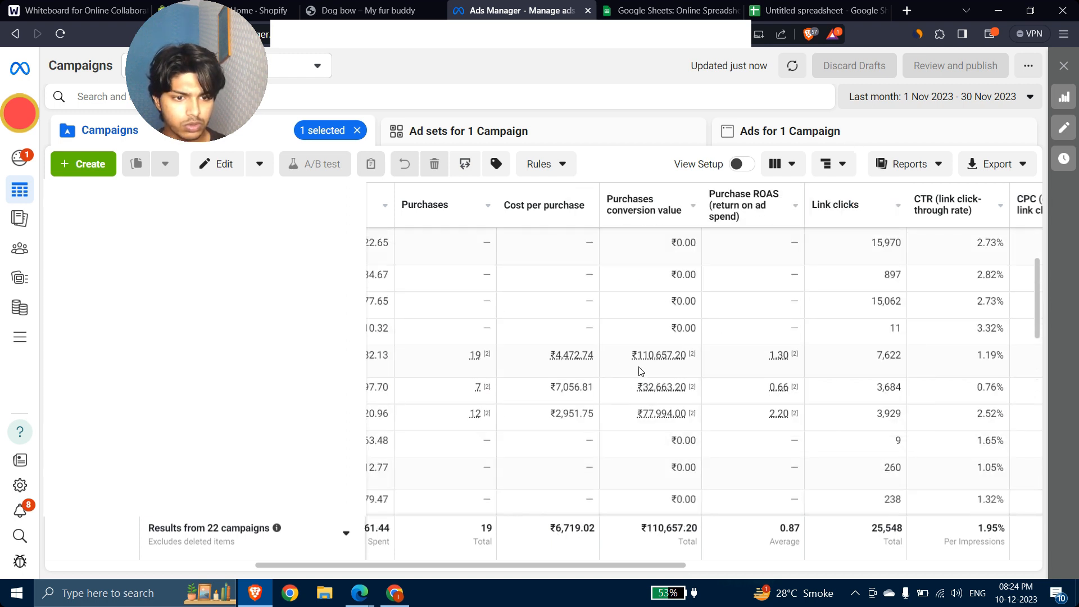
pyautogui.hscroll(5, 638, 391)
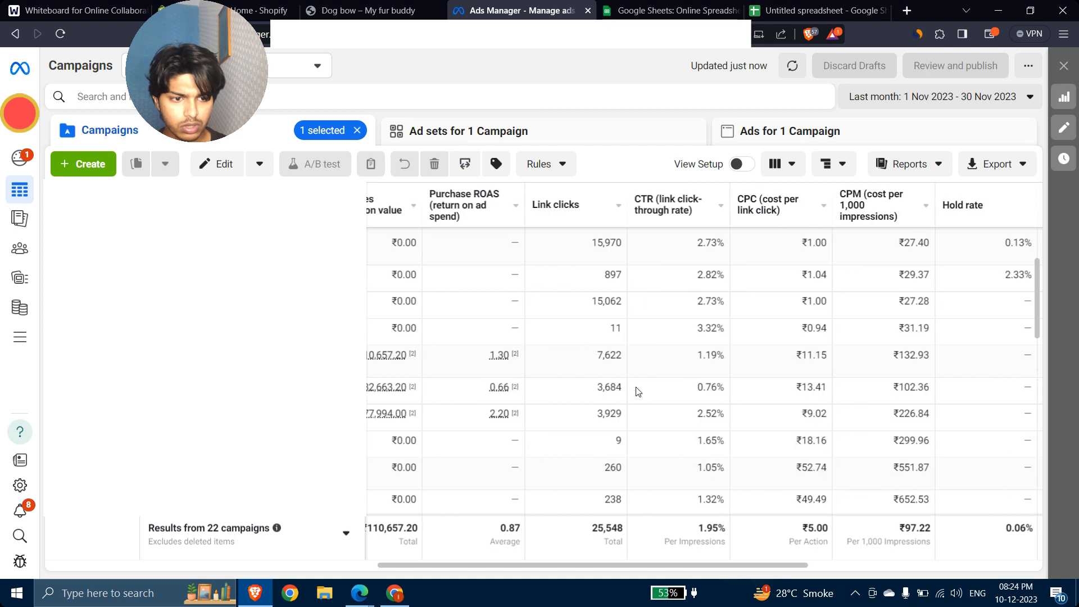
# Step: Open and close the reporting date range unchanged, and open business access in a new tab
pyautogui.click(934, 101)
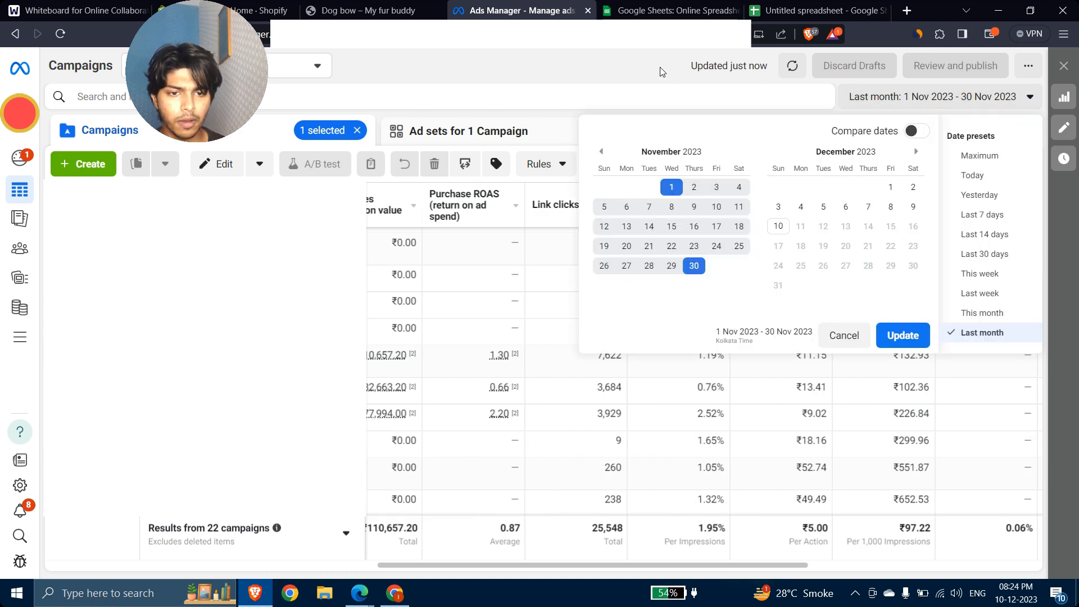
pyautogui.click(932, 101)
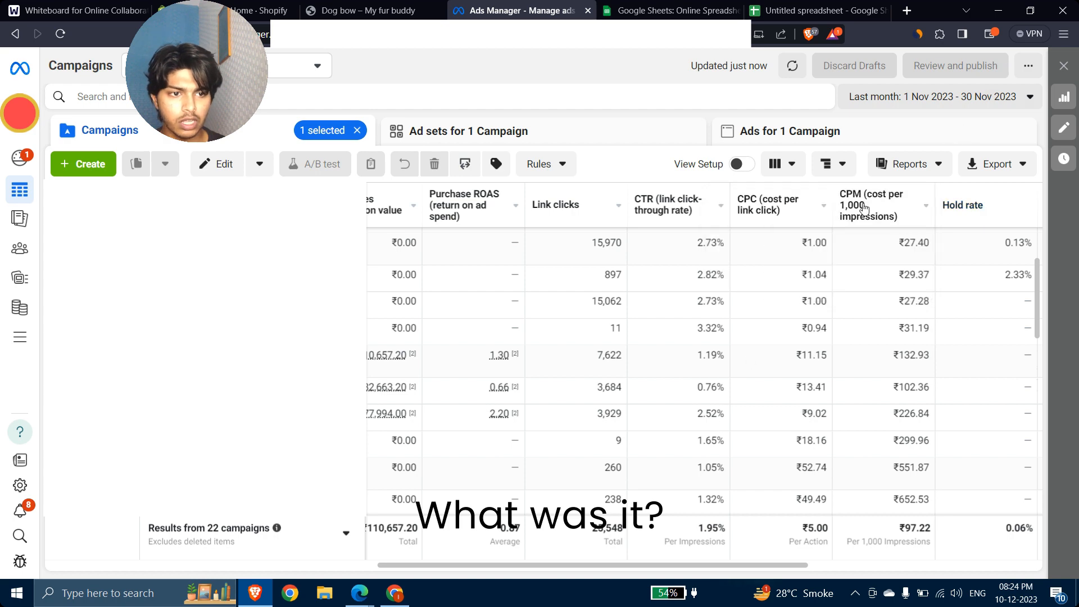
pyautogui.click(842, 165)
pyautogui.click(842, 162)
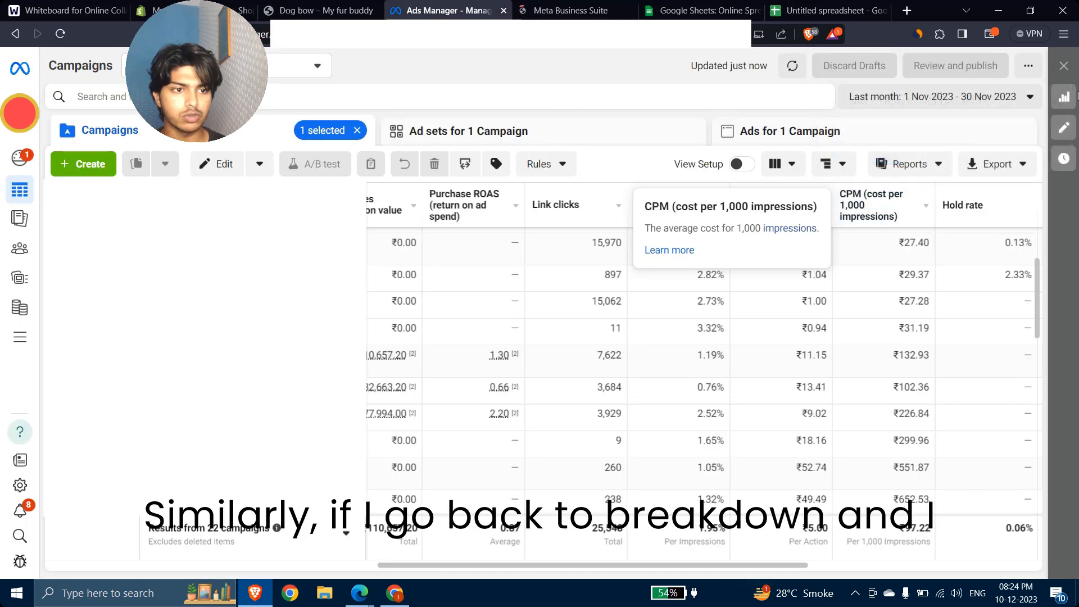
# Step: Switch the breakdown from Gender to Age
pyautogui.click(846, 165)
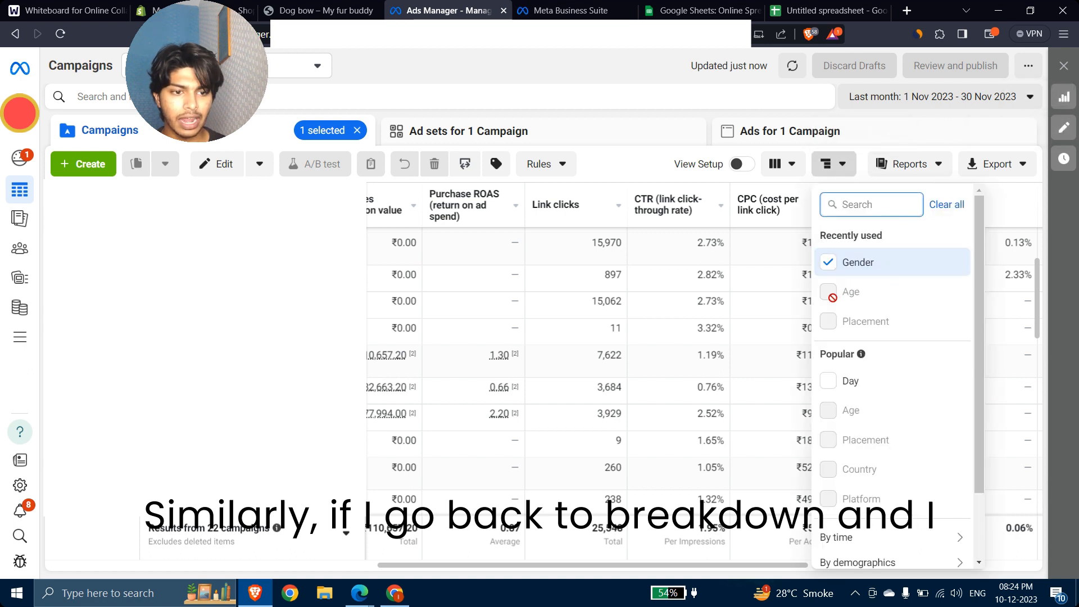
pyautogui.click(830, 267)
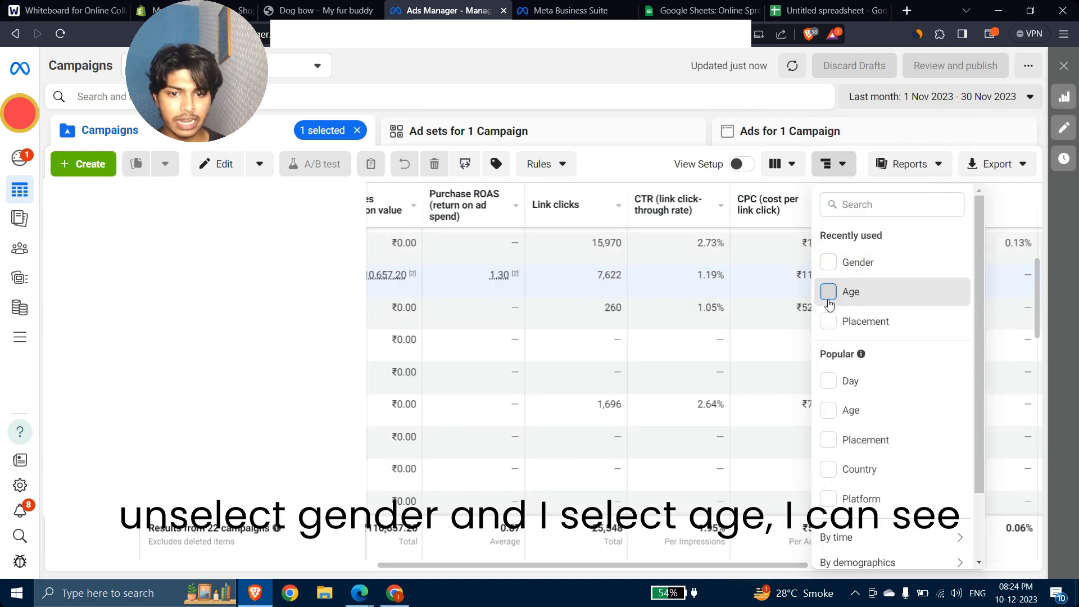
pyautogui.click(828, 299)
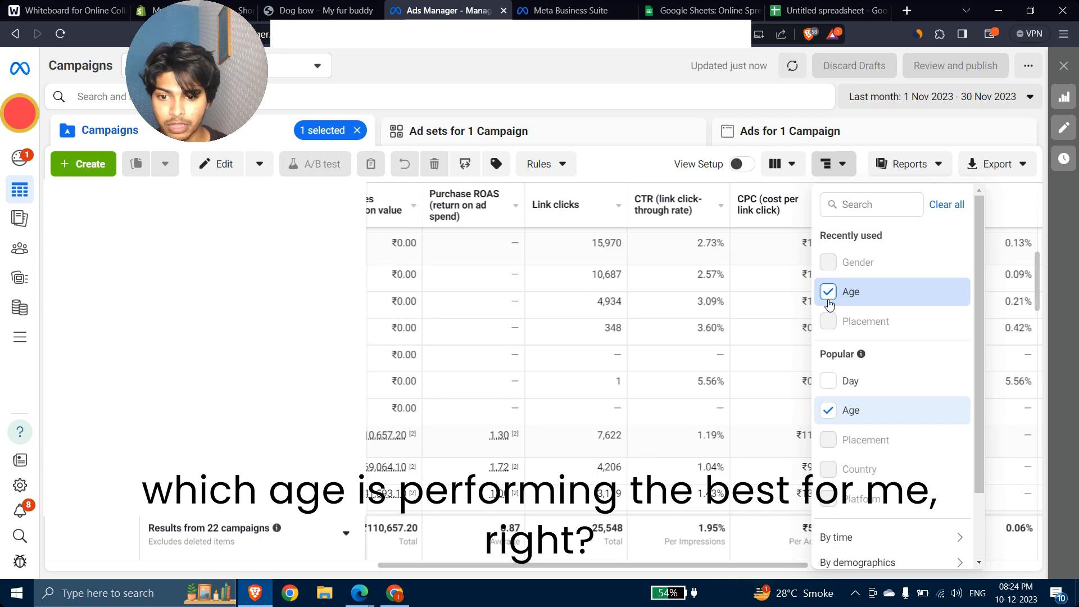
pyautogui.click(597, 60)
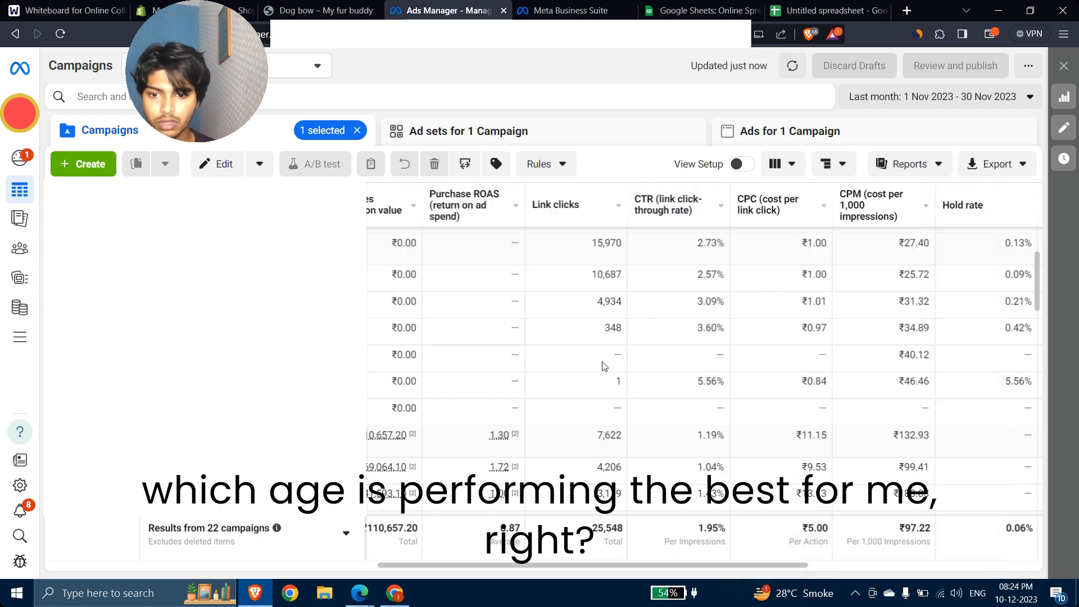
pyautogui.scroll(-1, 604, 368)
pyautogui.scroll(-2, 604, 368)
pyautogui.hscroll(-2, 554, 430)
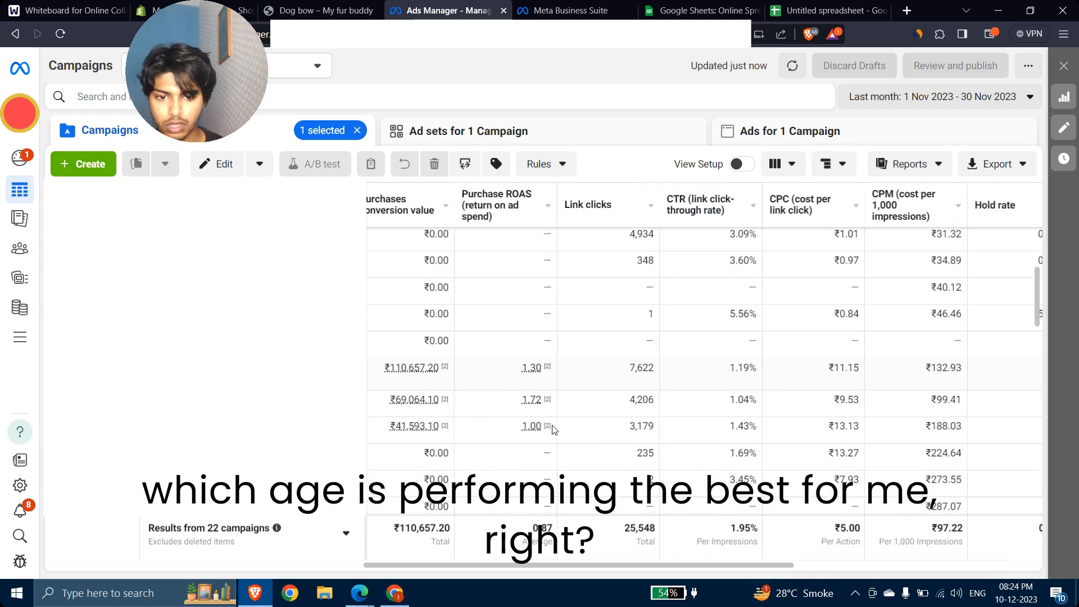
pyautogui.hscroll(-2, 553, 429)
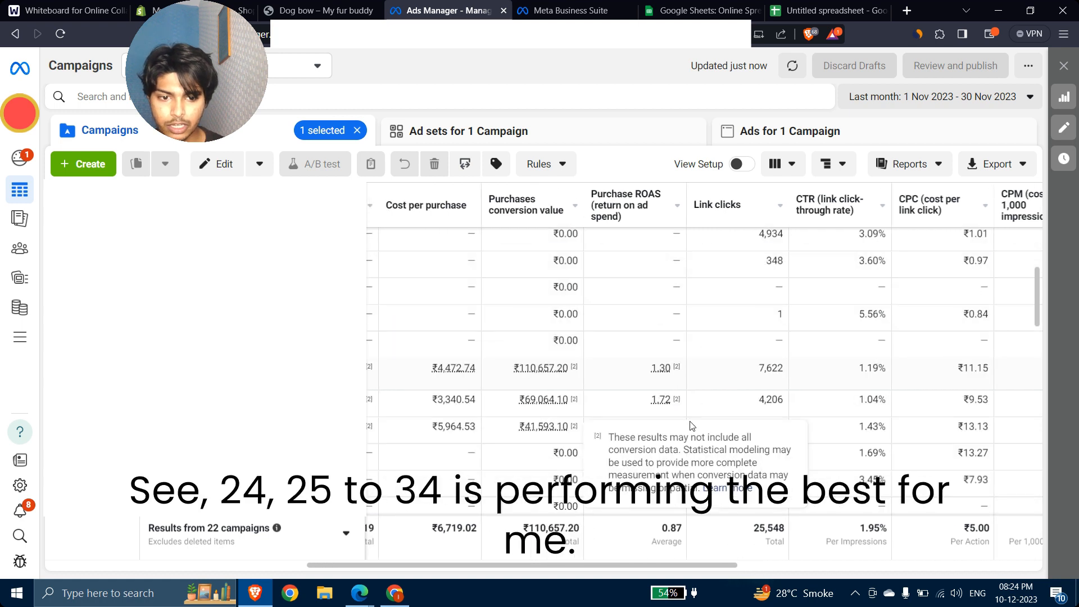
pyautogui.moveTo(550, 399)
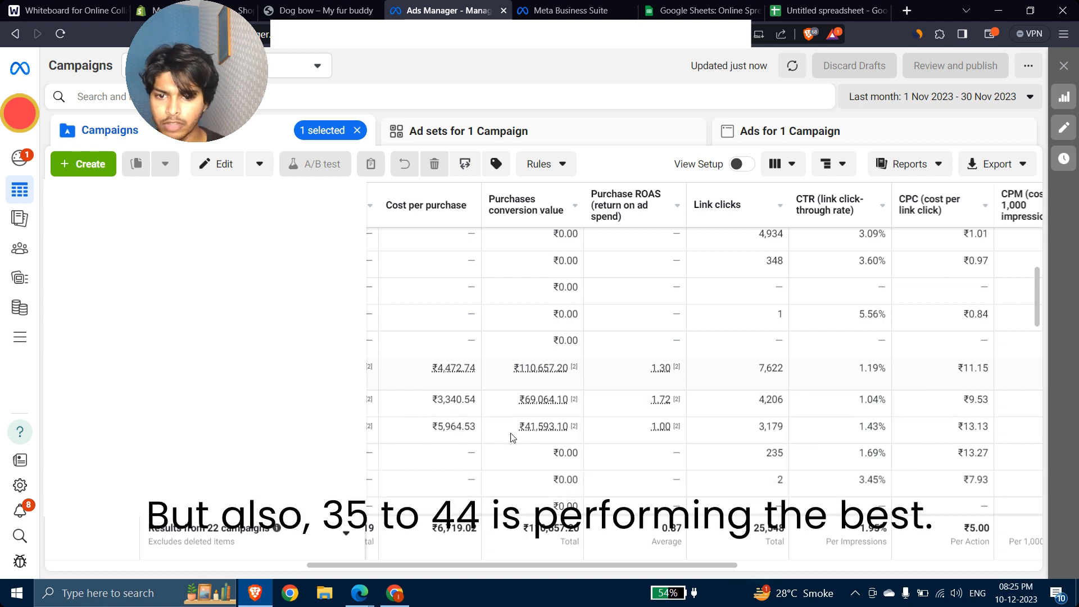
pyautogui.hscroll(3, 544, 428)
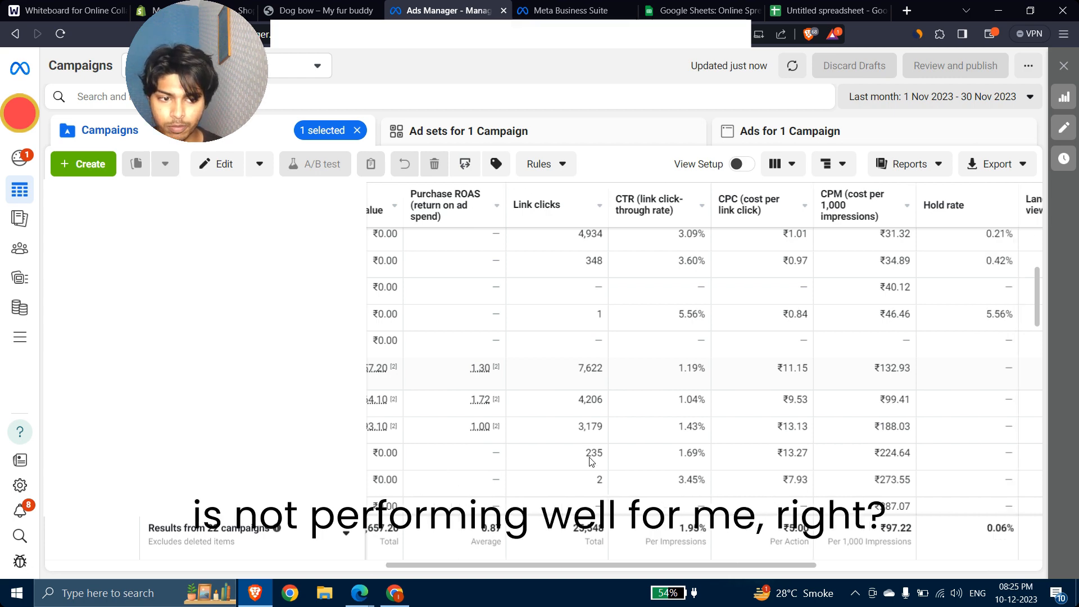
pyautogui.hscroll(3, 590, 462)
pyautogui.hscroll(-12, 590, 462)
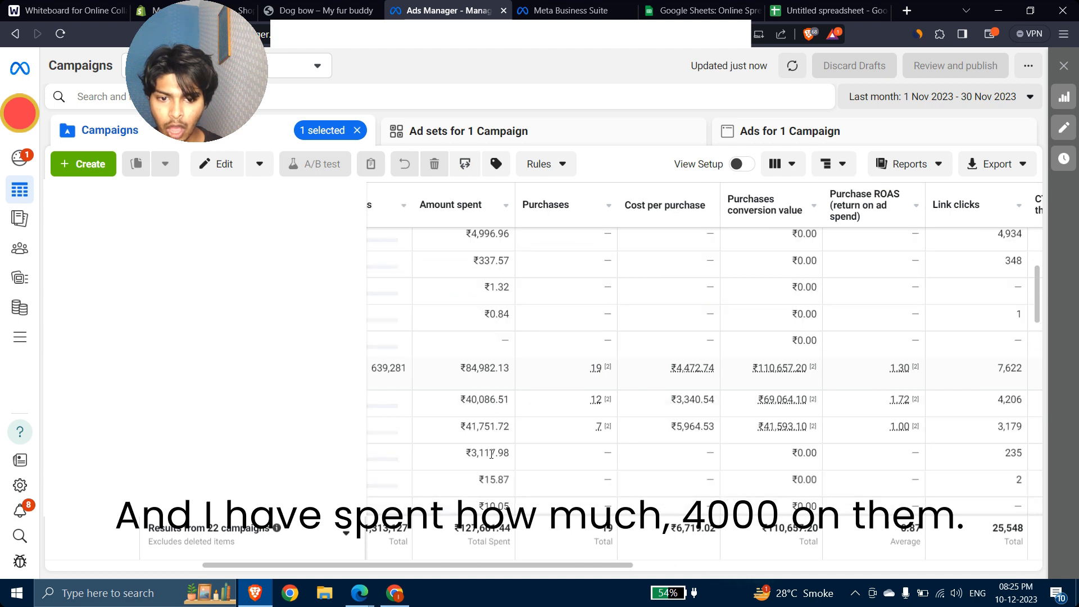
pyautogui.scroll(-1, 492, 493)
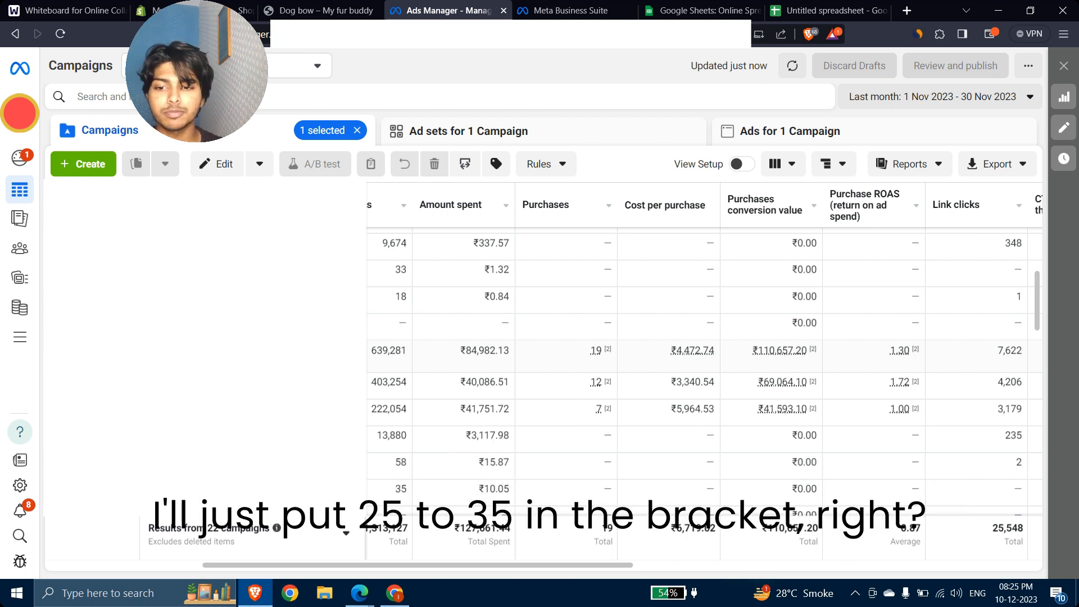
pyautogui.scroll(1, 481, 382)
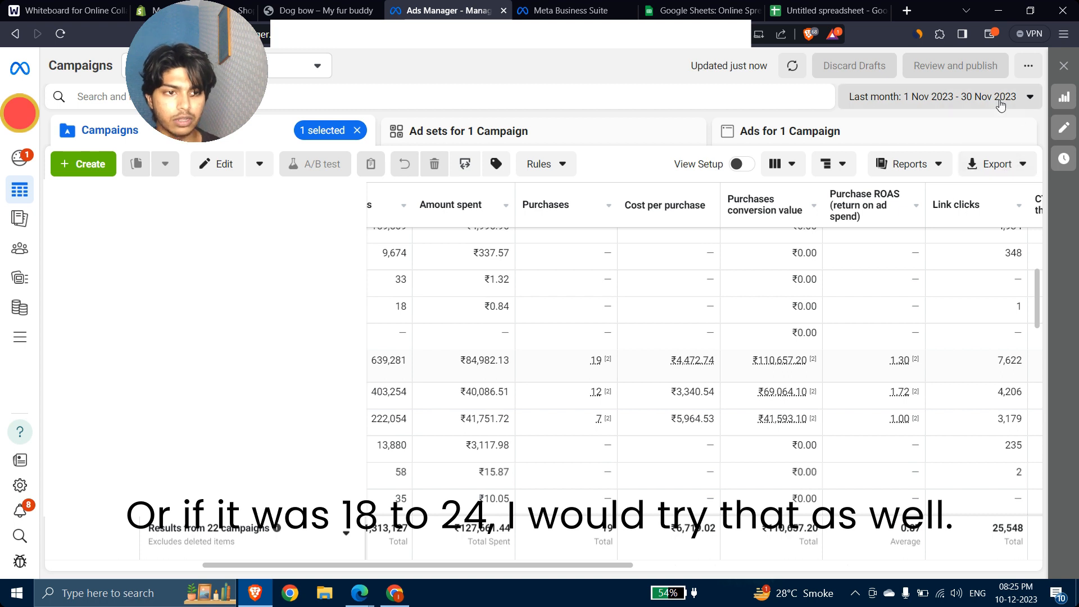
pyautogui.click(959, 96)
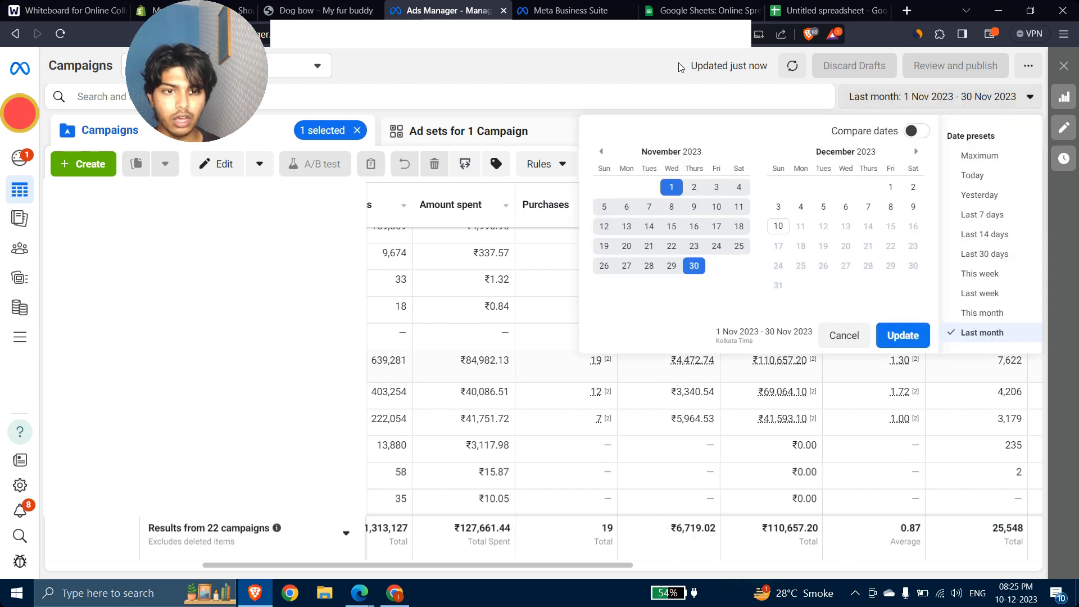
pyautogui.click(645, 90)
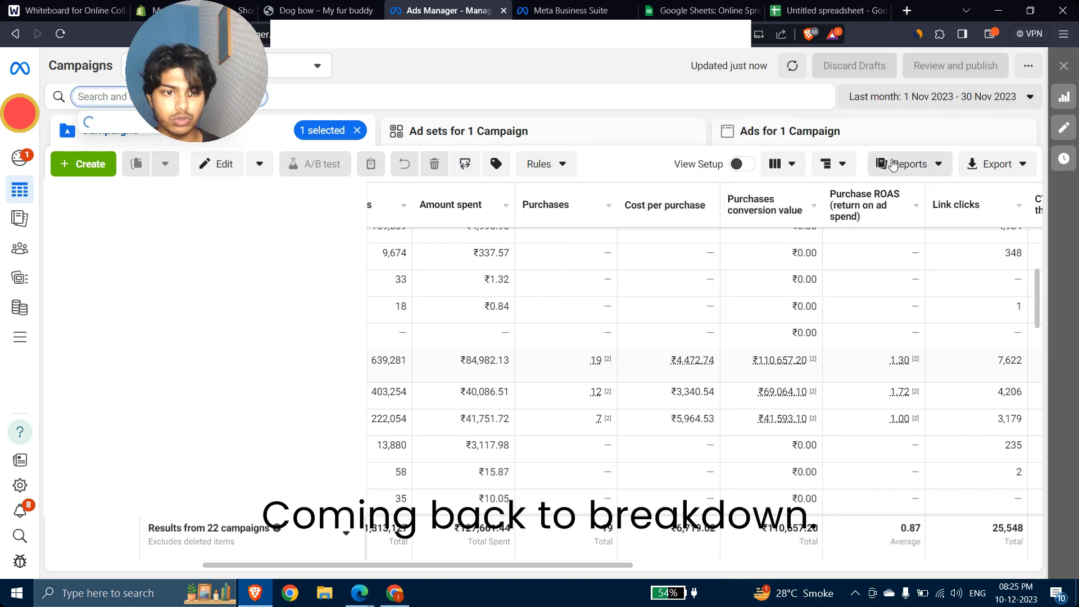
# Step: Replace the Age breakdown with Platform, briefly trying Placement first
pyautogui.click(840, 168)
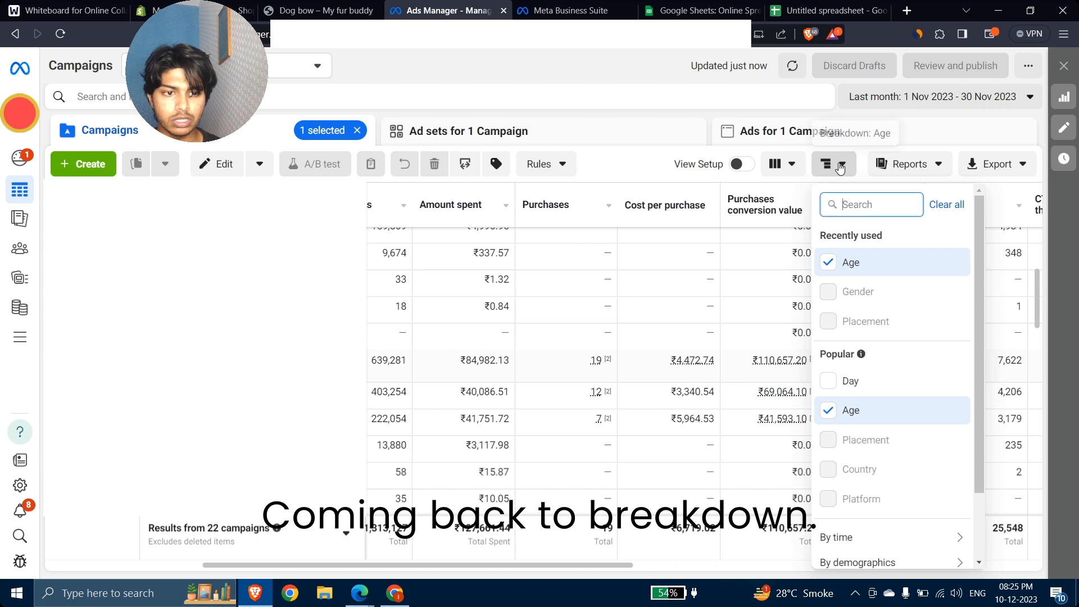
pyautogui.click(823, 274)
pyautogui.click(827, 322)
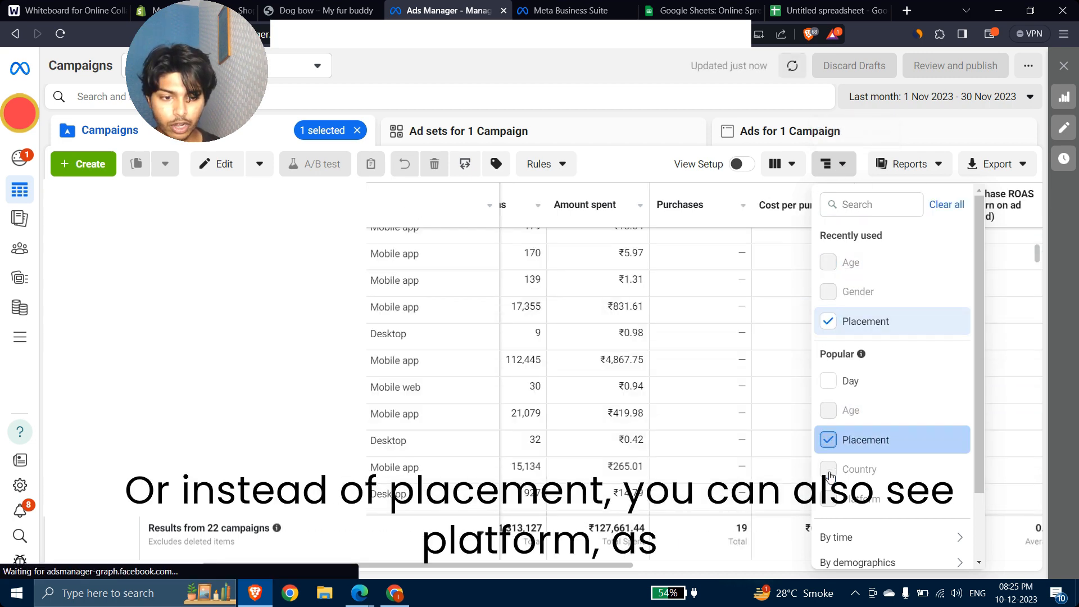
pyautogui.click(828, 441)
pyautogui.click(828, 497)
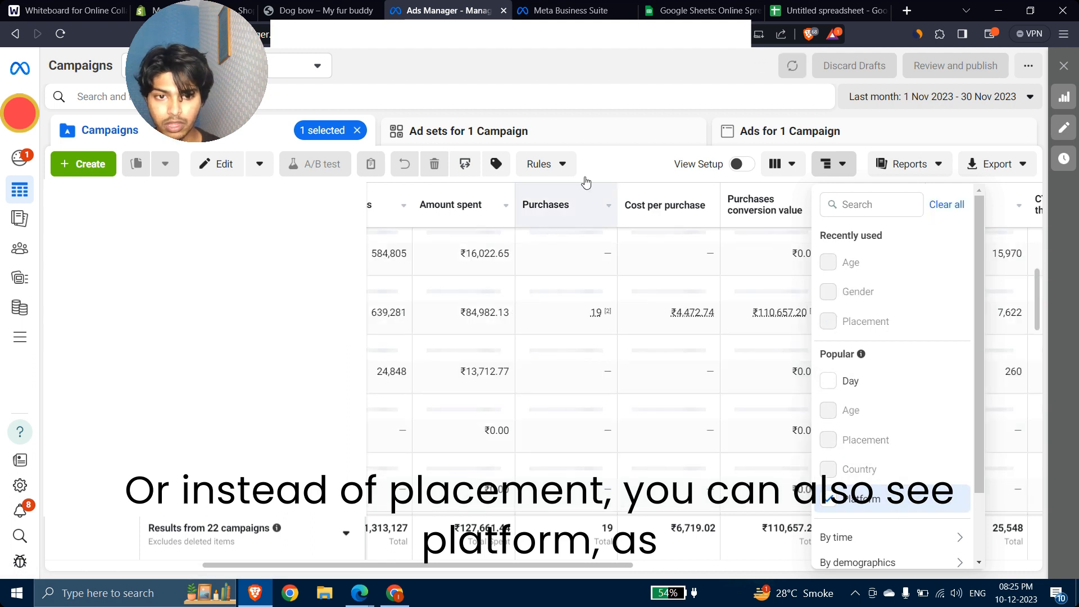
pyautogui.click(548, 275)
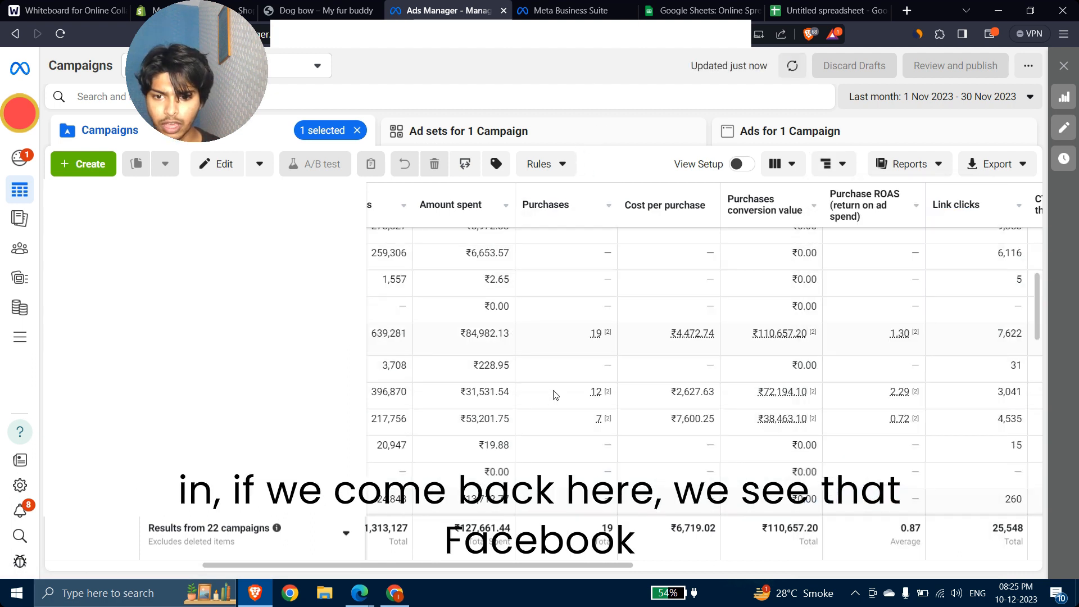
pyautogui.hscroll(-3, 548, 409)
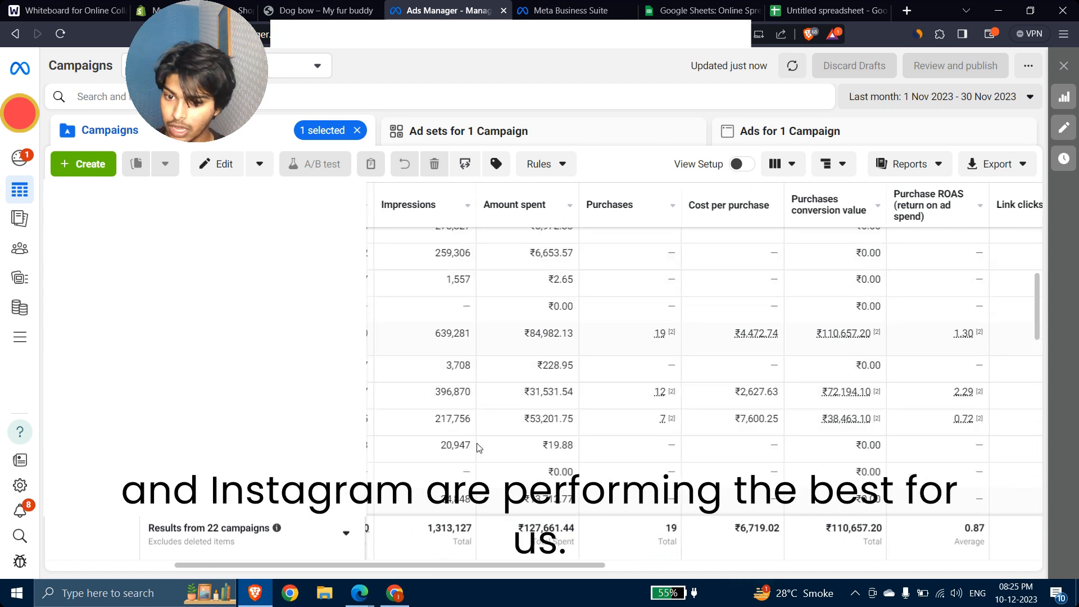
pyautogui.hscroll(-3, 567, 444)
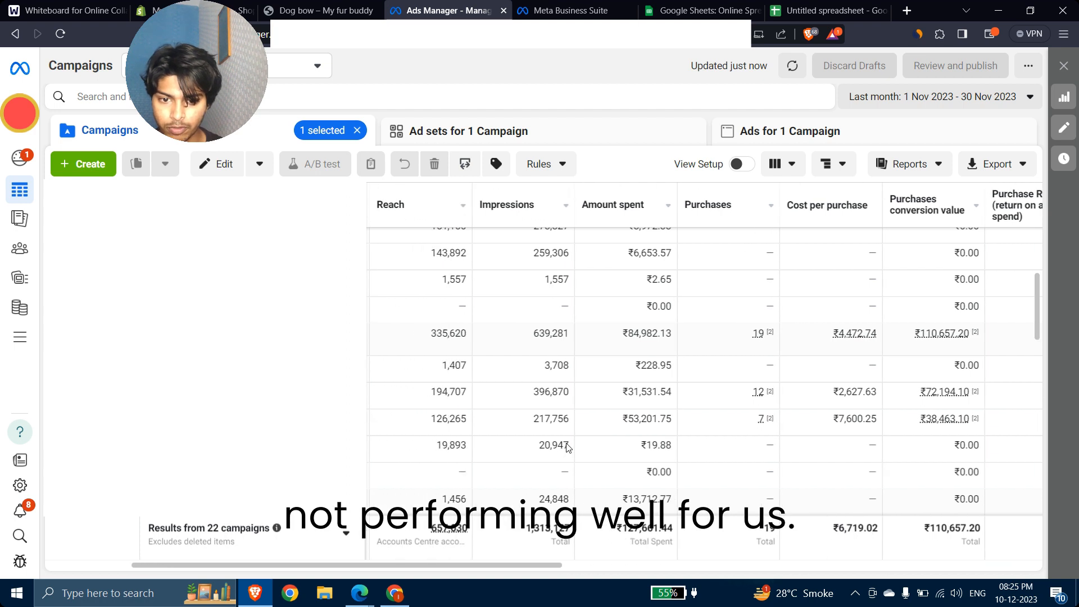
pyautogui.hscroll(-2, 568, 446)
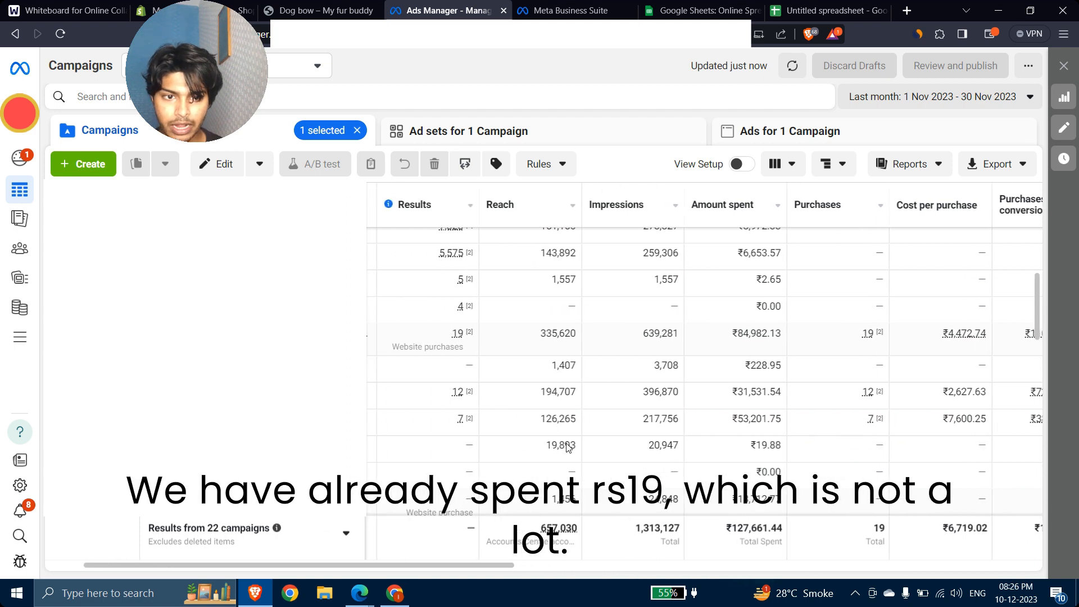
pyautogui.doubleClick(743, 420)
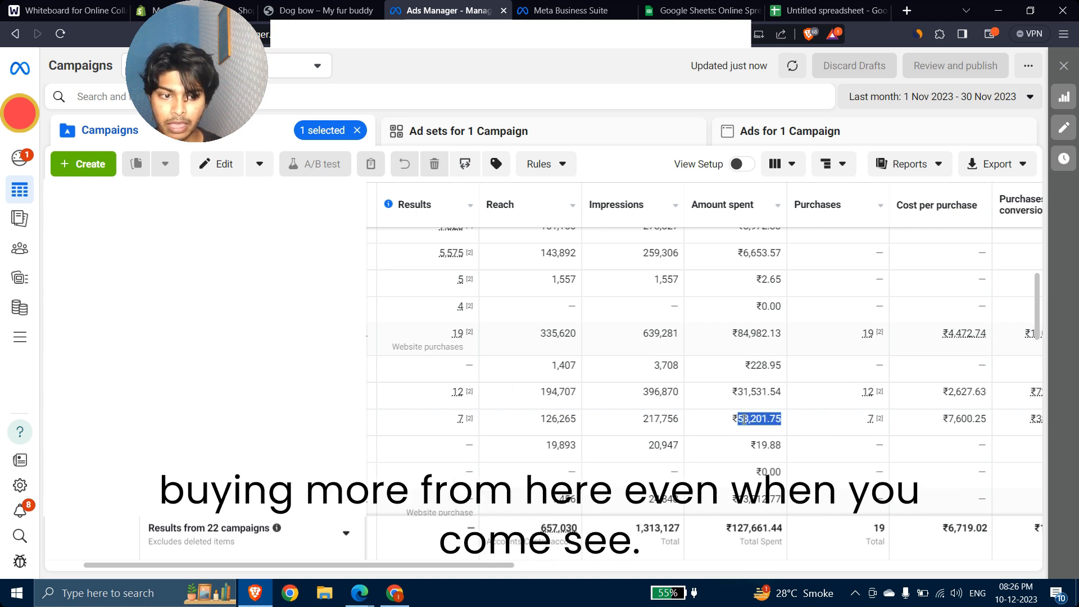
pyautogui.hscroll(5, 743, 420)
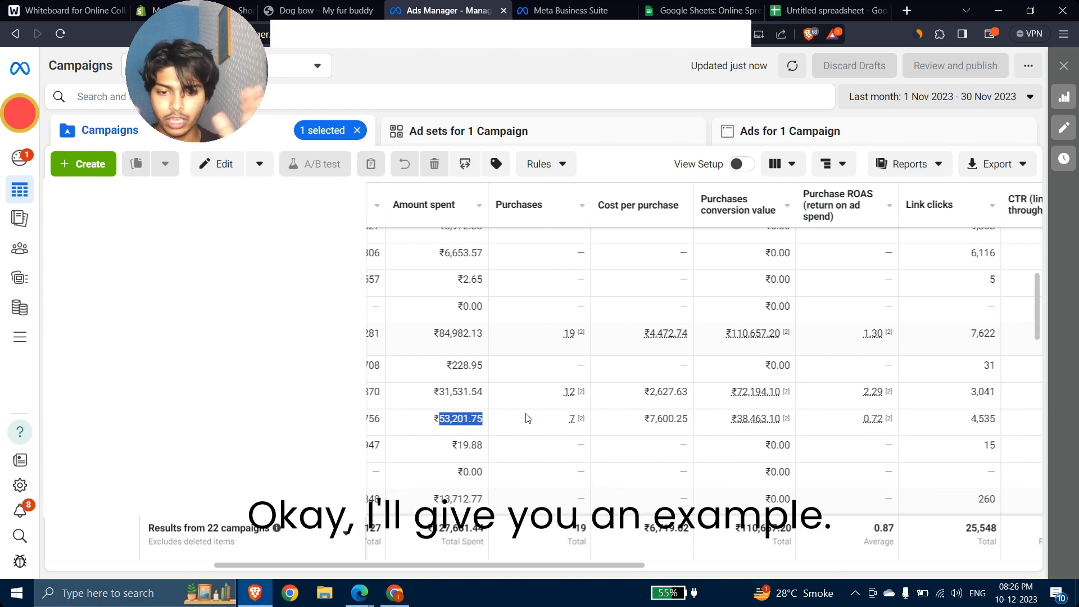
pyautogui.hscroll(-2, 459, 416)
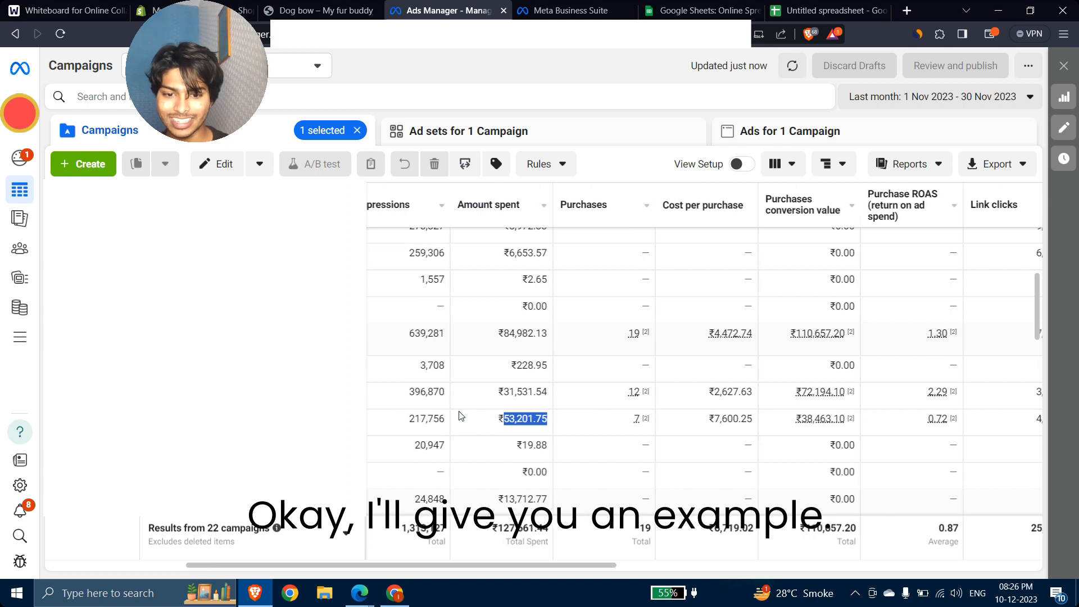
pyautogui.click(475, 422)
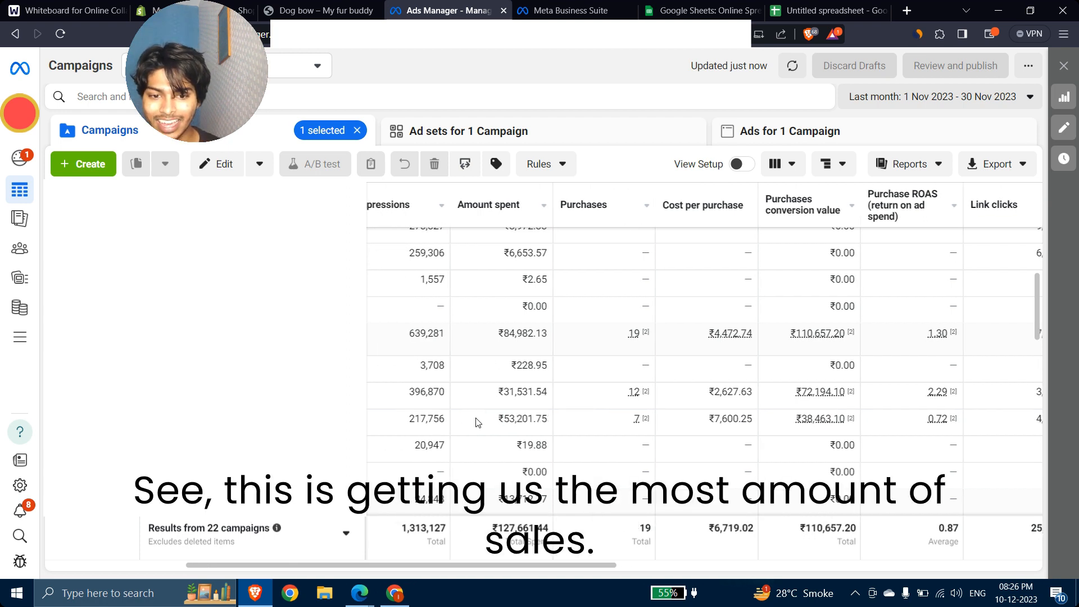
pyautogui.moveTo(502, 418); pyautogui.dragTo(548, 418)
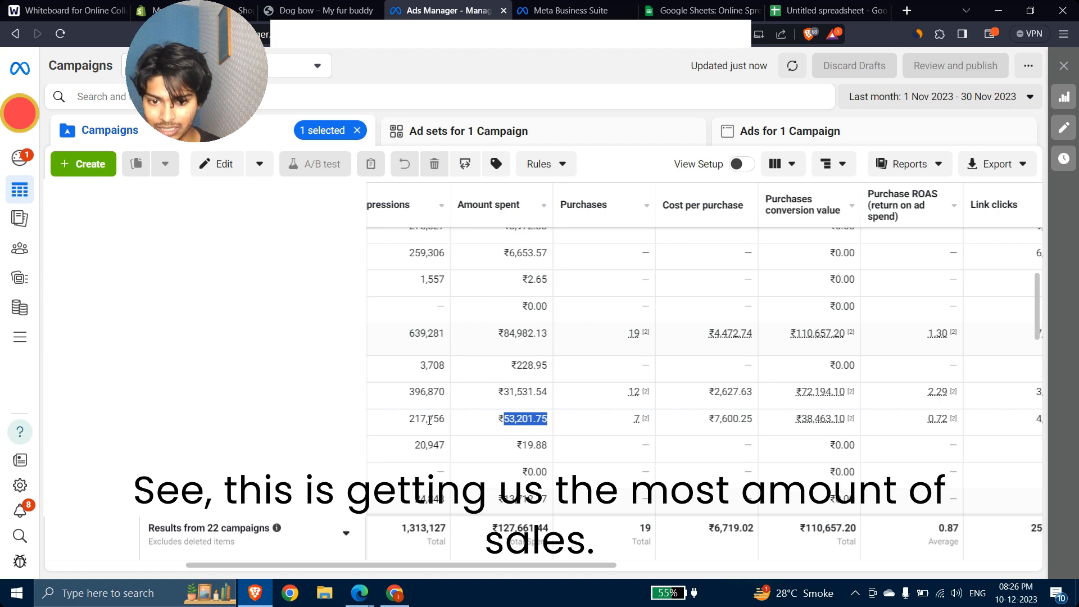
pyautogui.hscroll(-5, 430, 423)
pyautogui.hscroll(-4, 431, 424)
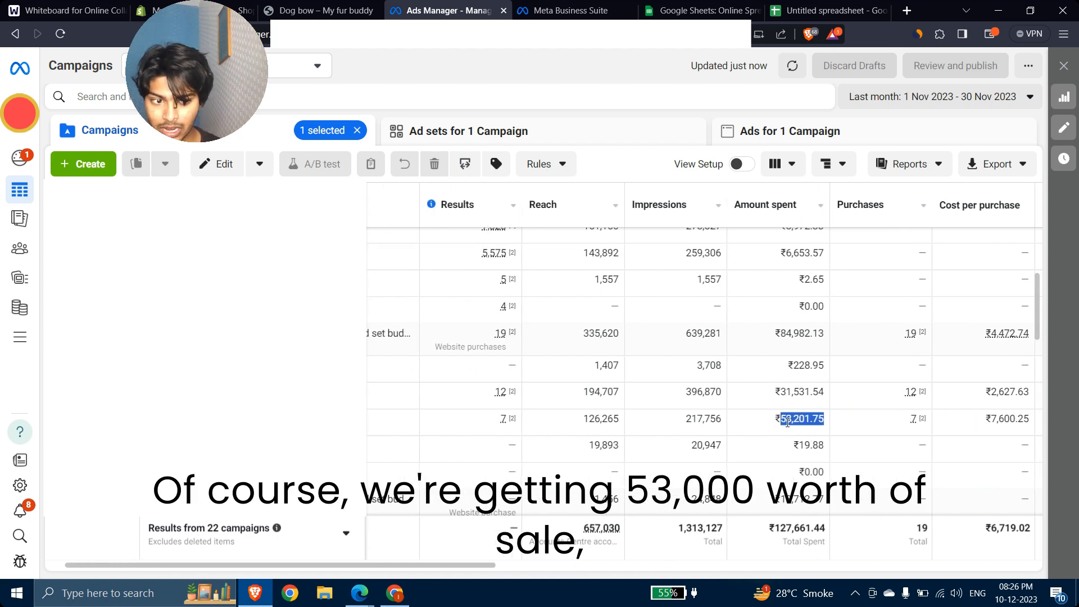
pyautogui.hscroll(8, 786, 422)
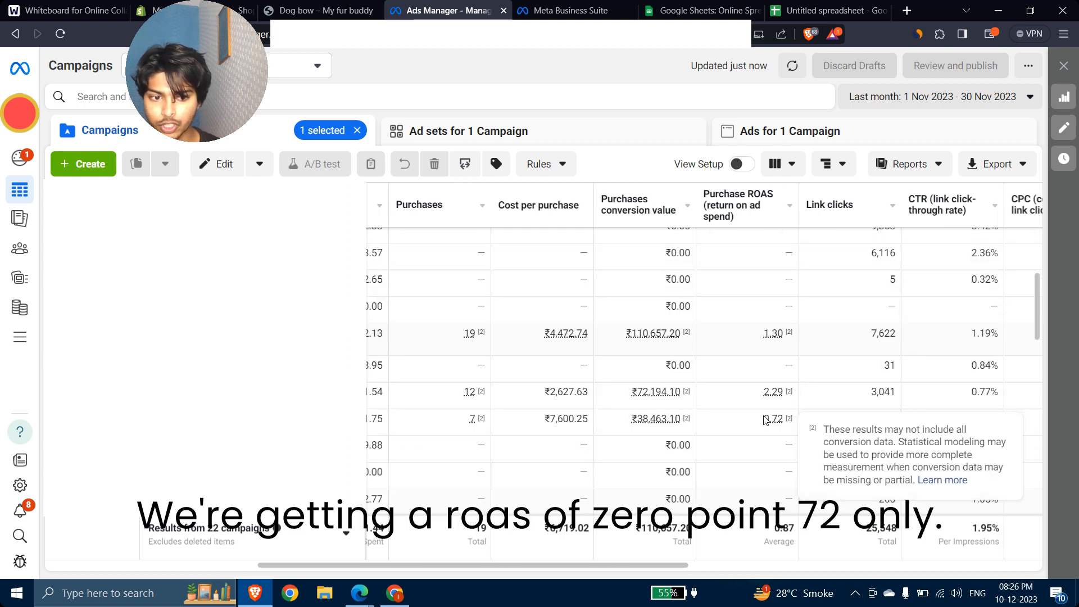
pyautogui.moveTo(765, 419); pyautogui.dragTo(785, 399)
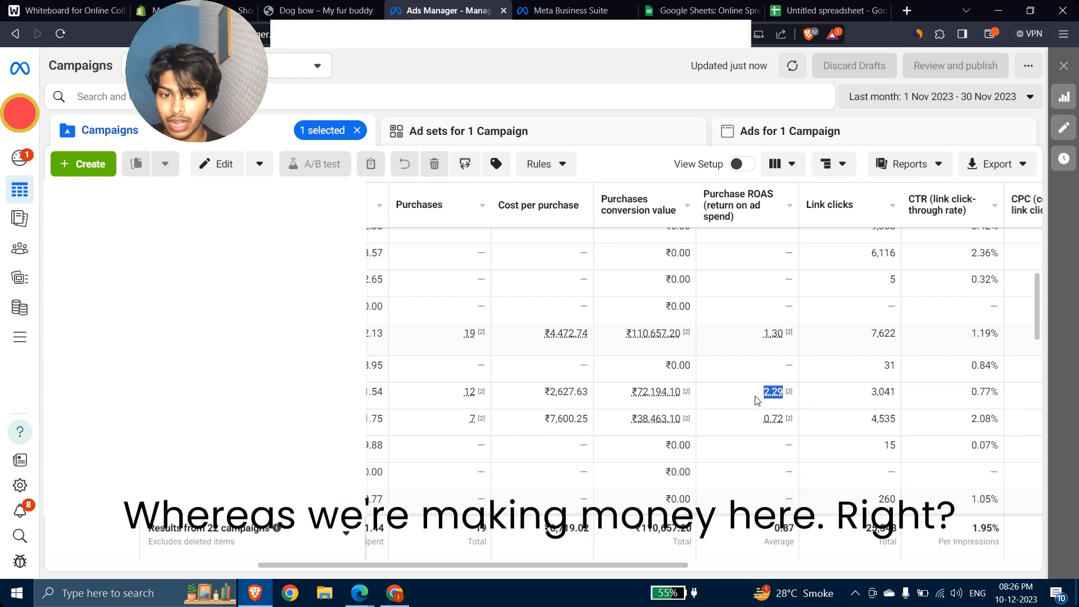
pyautogui.hscroll(-3, 510, 390)
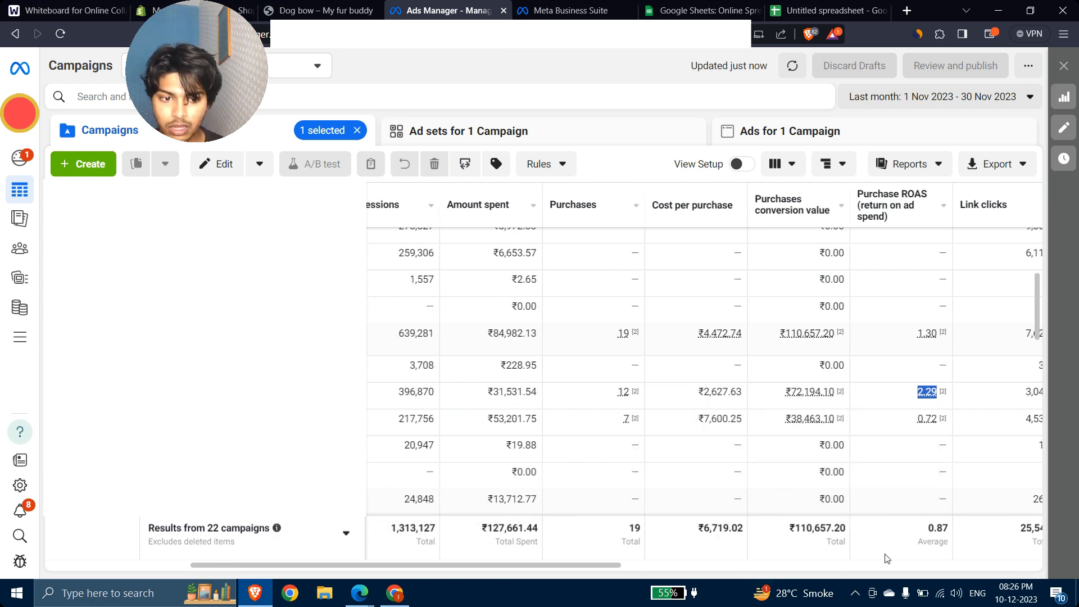
pyautogui.moveTo(785, 395)
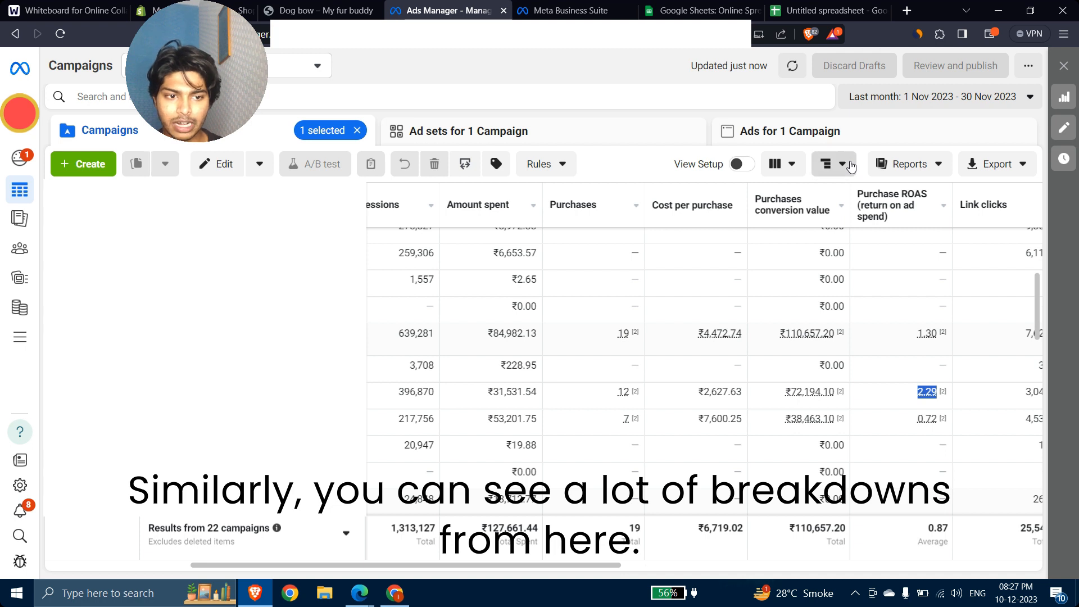
# Step: Swap the Platform breakdown for the By geography → Region breakdown in Ads Manager
pyautogui.click(830, 163)
pyautogui.scroll(-2, 906, 382)
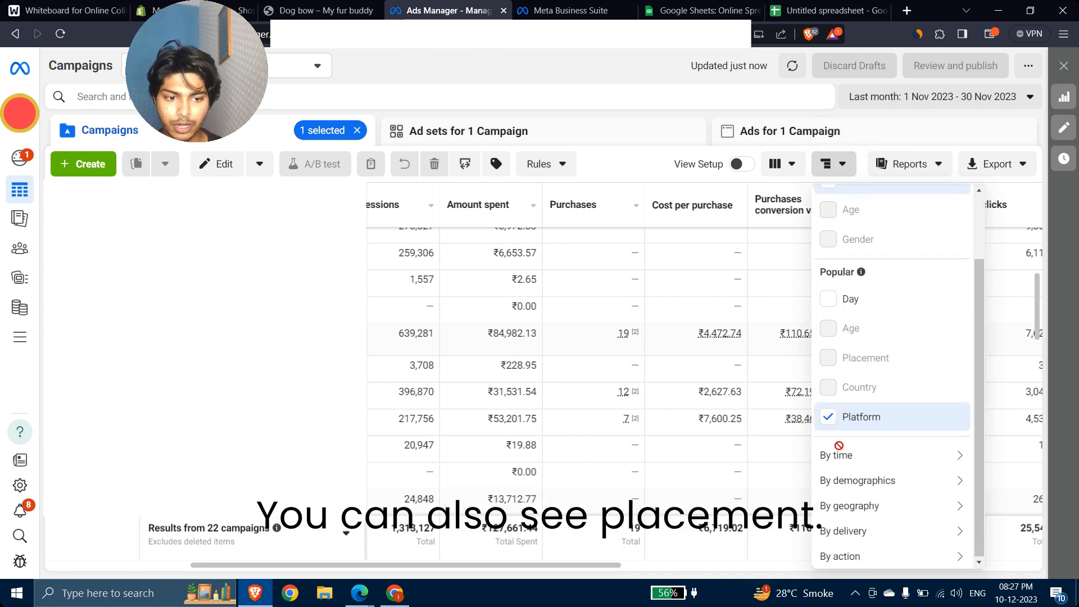
pyautogui.moveTo(855, 484)
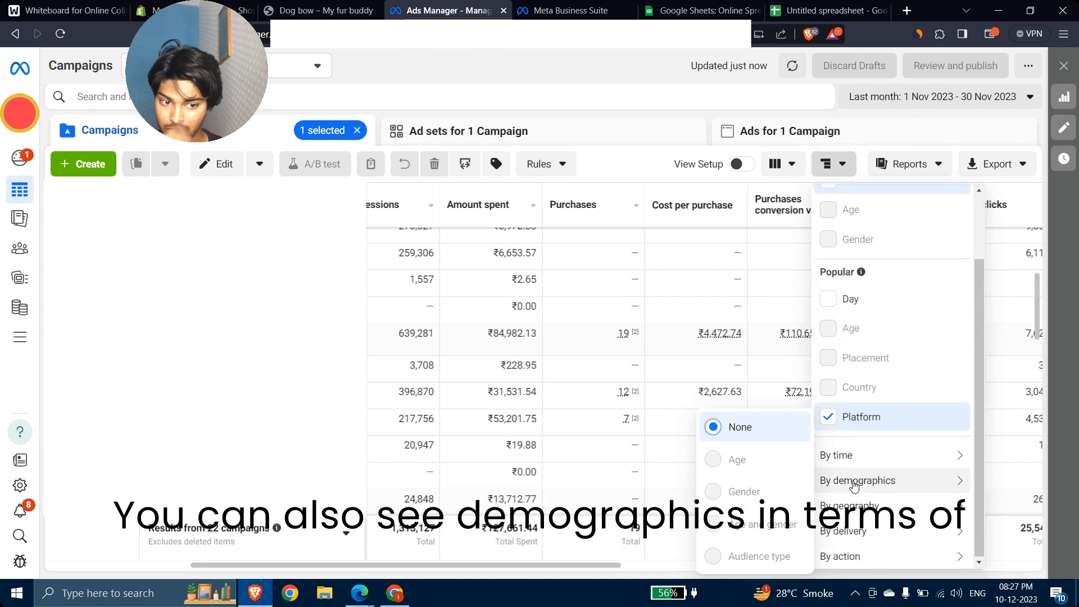
pyautogui.scroll(1, 885, 325)
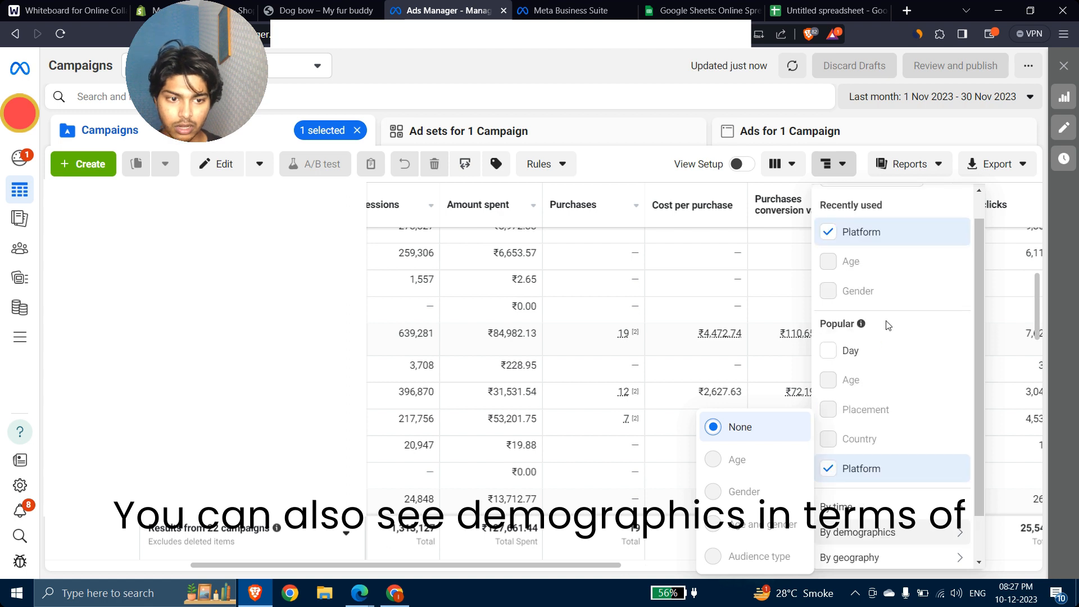
pyautogui.click(830, 469)
pyautogui.scroll(-1, 914, 406)
pyautogui.moveTo(884, 486)
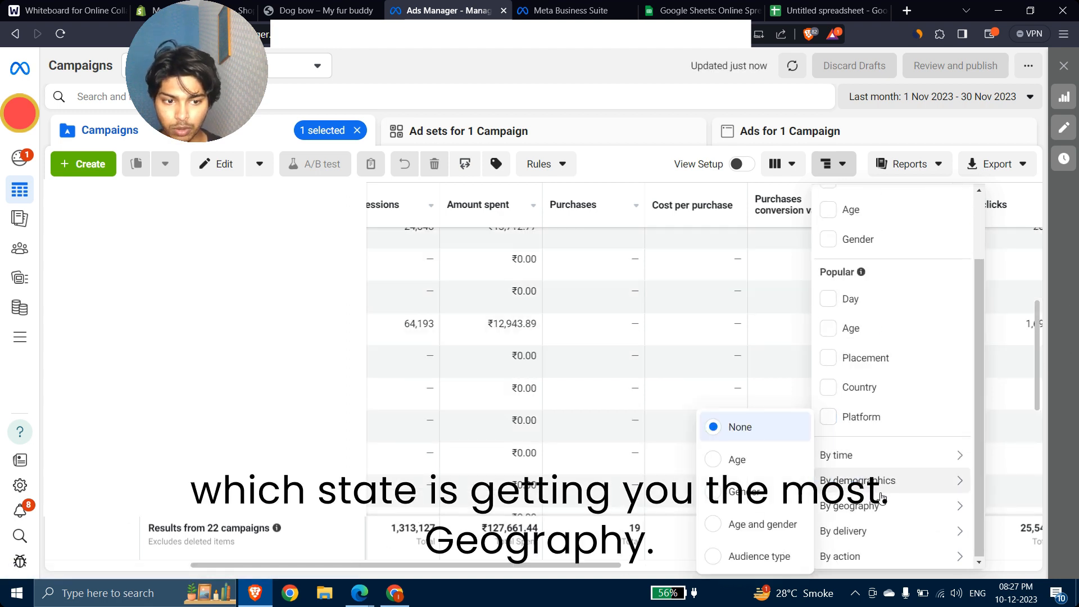
pyautogui.moveTo(880, 507)
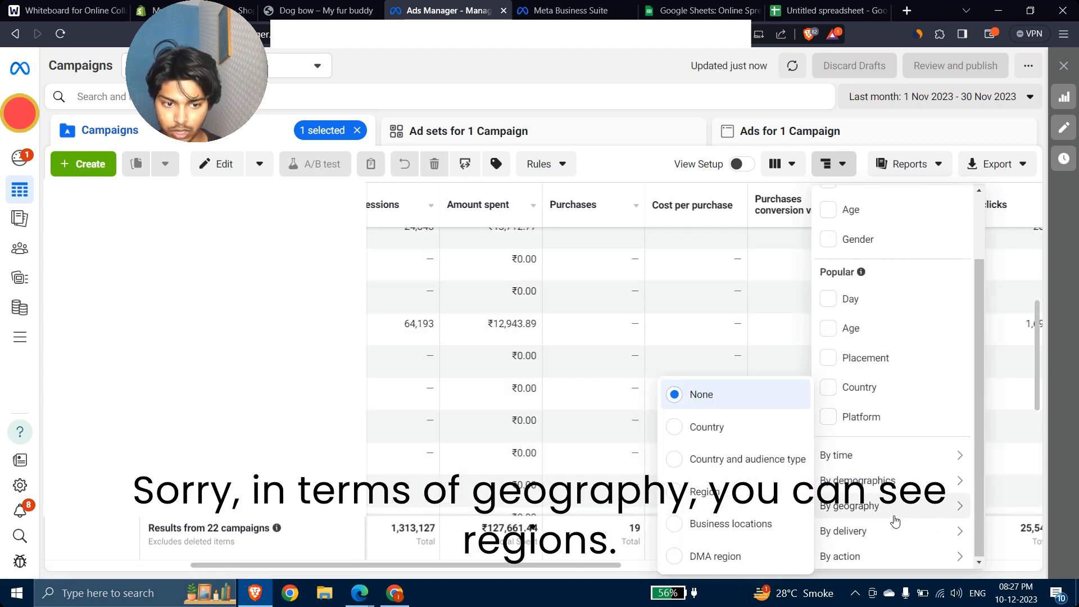
pyautogui.click(671, 498)
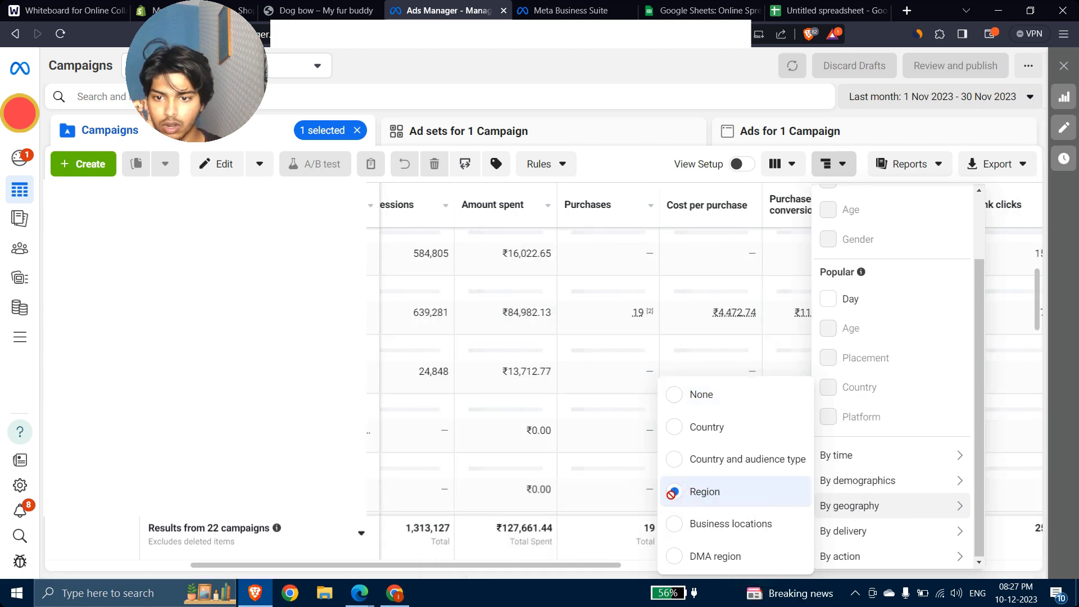
pyautogui.click(602, 330)
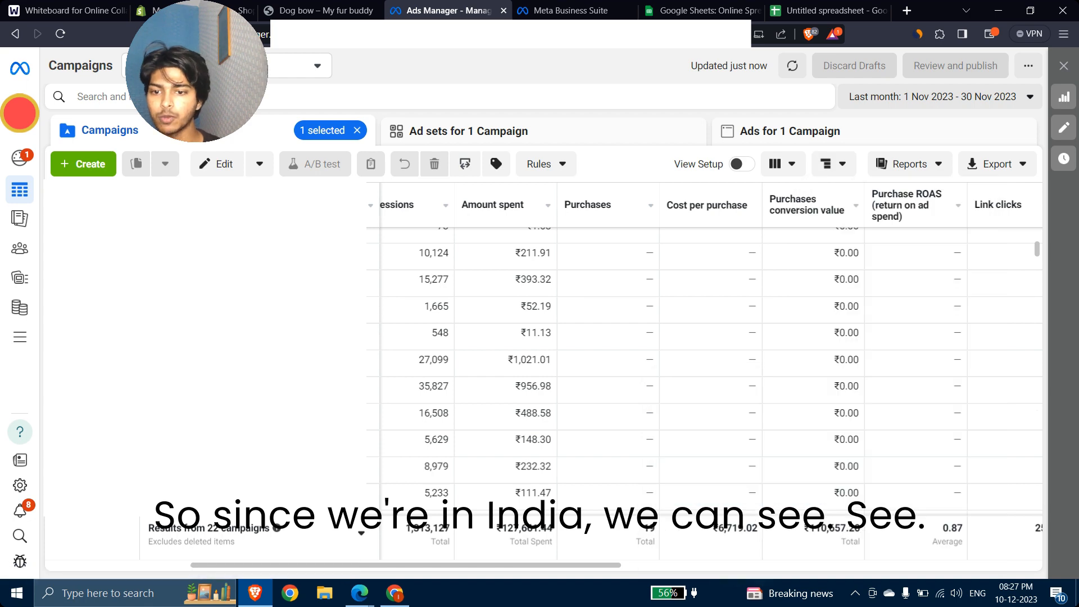
pyautogui.scroll(-10, 694, 378)
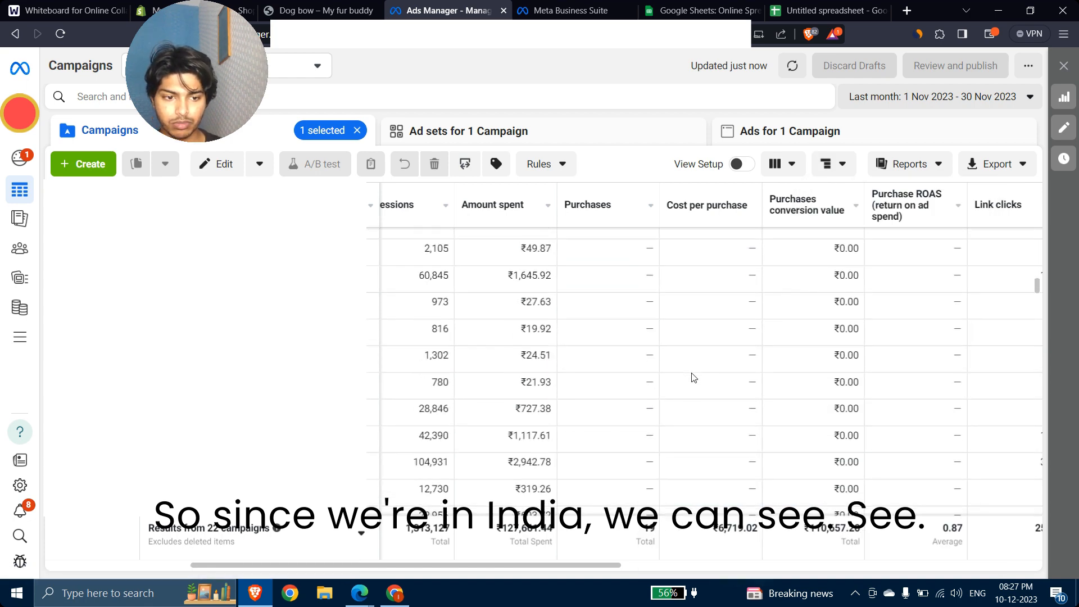
pyautogui.scroll(-10, 693, 378)
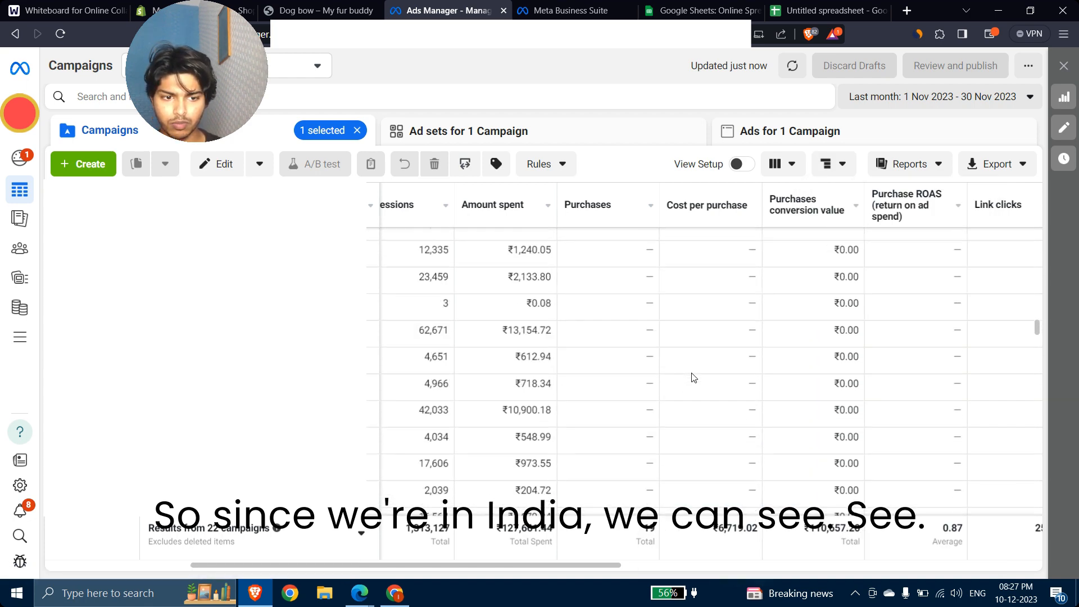
pyautogui.scroll(-3, 694, 377)
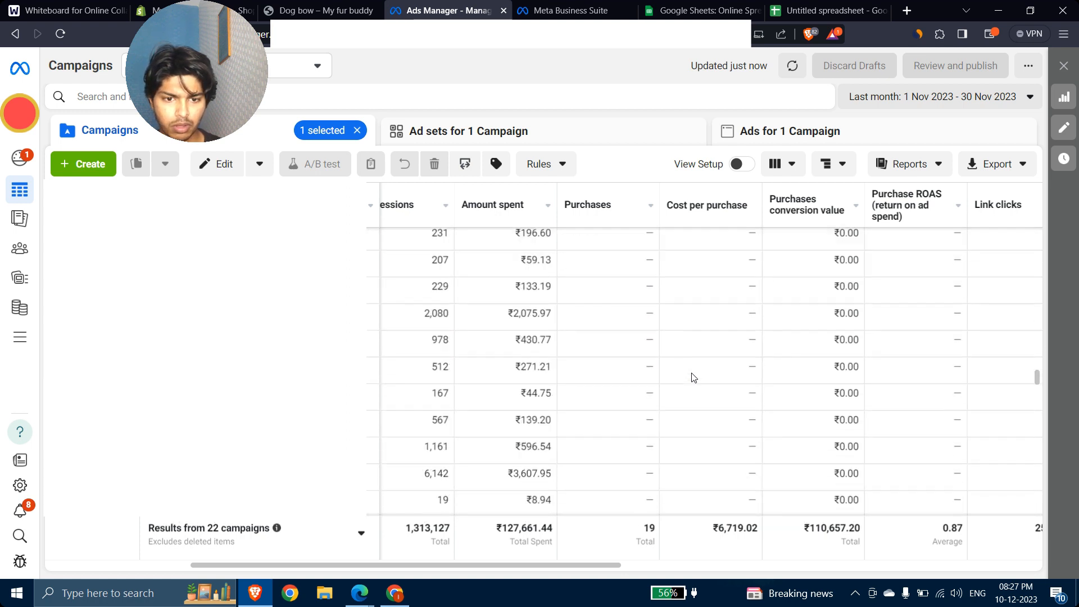
pyautogui.hscroll(-5, 694, 377)
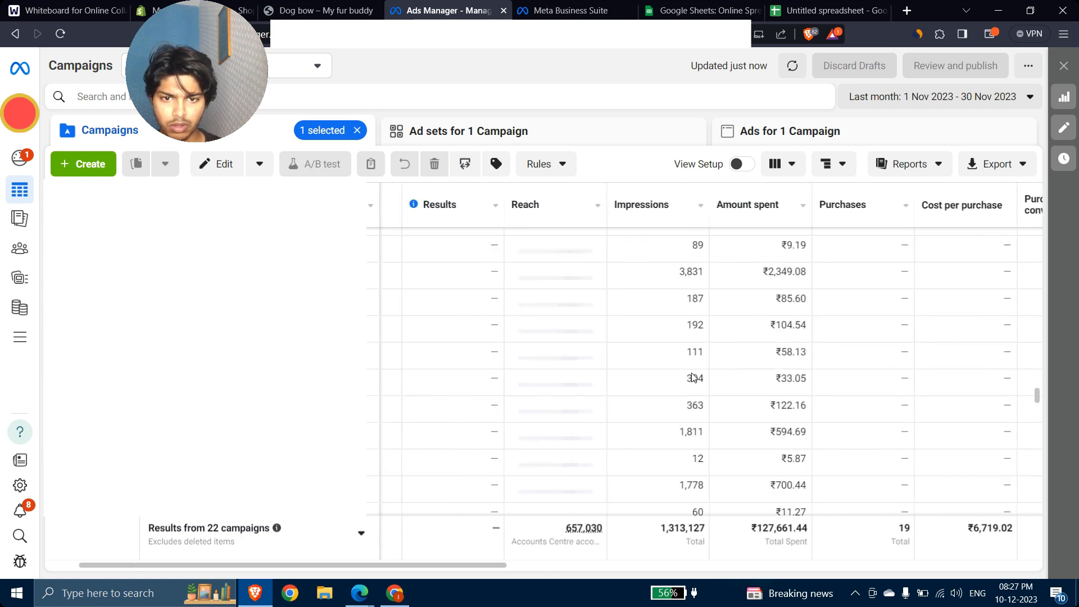
pyautogui.scroll(1, 694, 377)
pyautogui.hscroll(-2, 694, 378)
pyautogui.scroll(5, 694, 378)
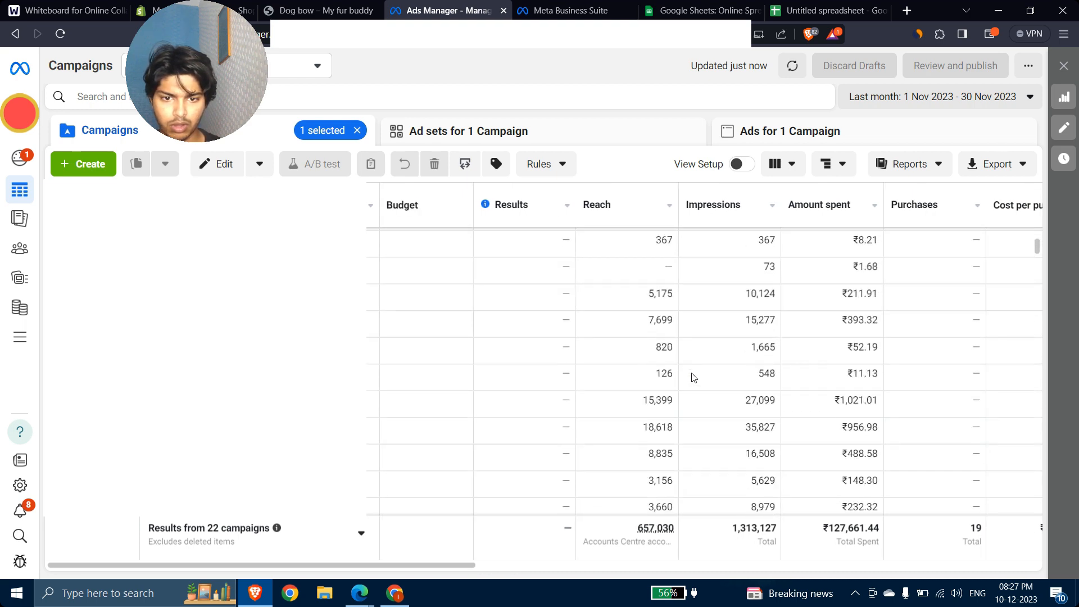
pyautogui.scroll(-10, 694, 377)
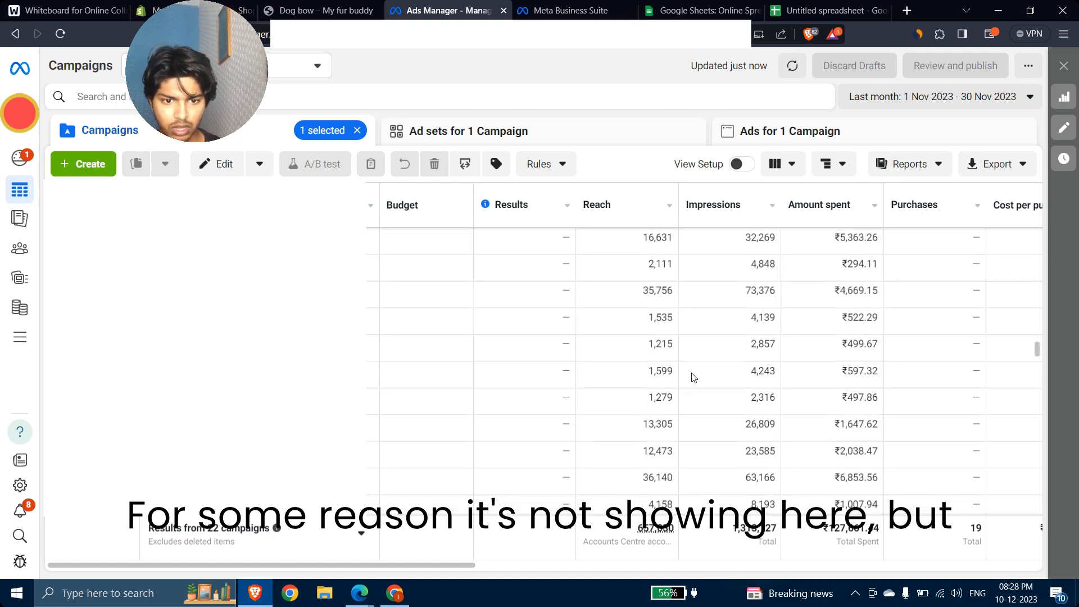
pyautogui.scroll(-8, 694, 377)
pyautogui.hscroll(5, 694, 378)
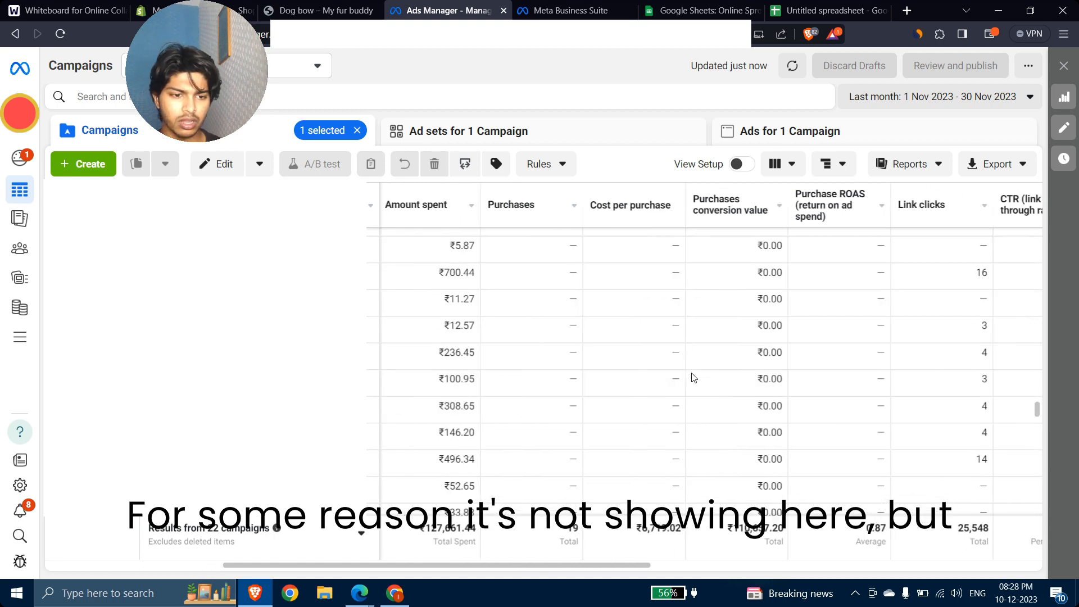
pyautogui.hscroll(1, 694, 378)
pyautogui.scroll(8, 694, 378)
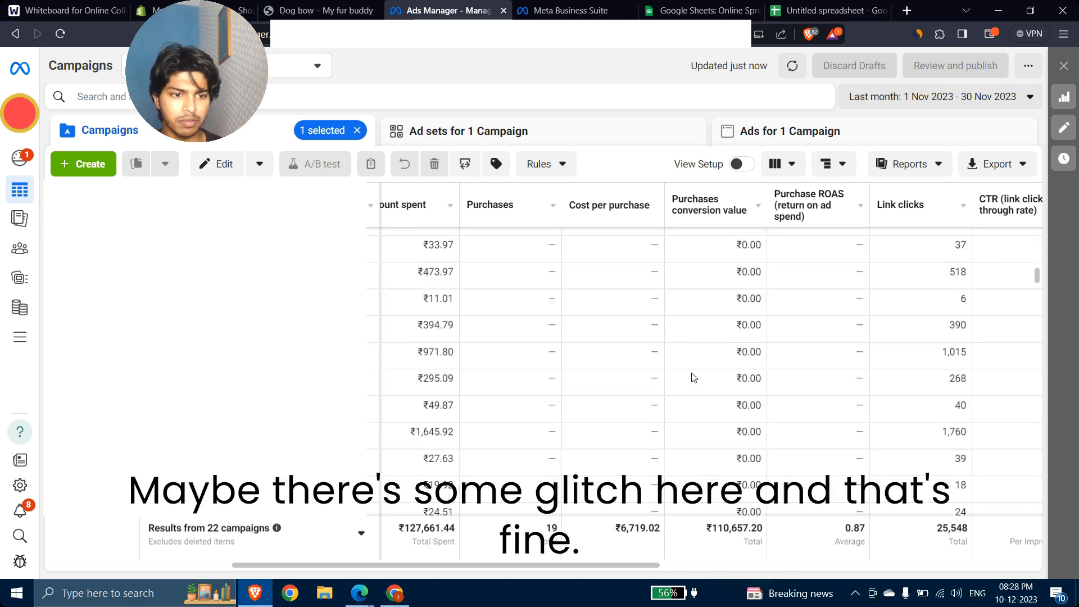
pyautogui.scroll(2, 694, 377)
pyautogui.hscroll(3, 694, 378)
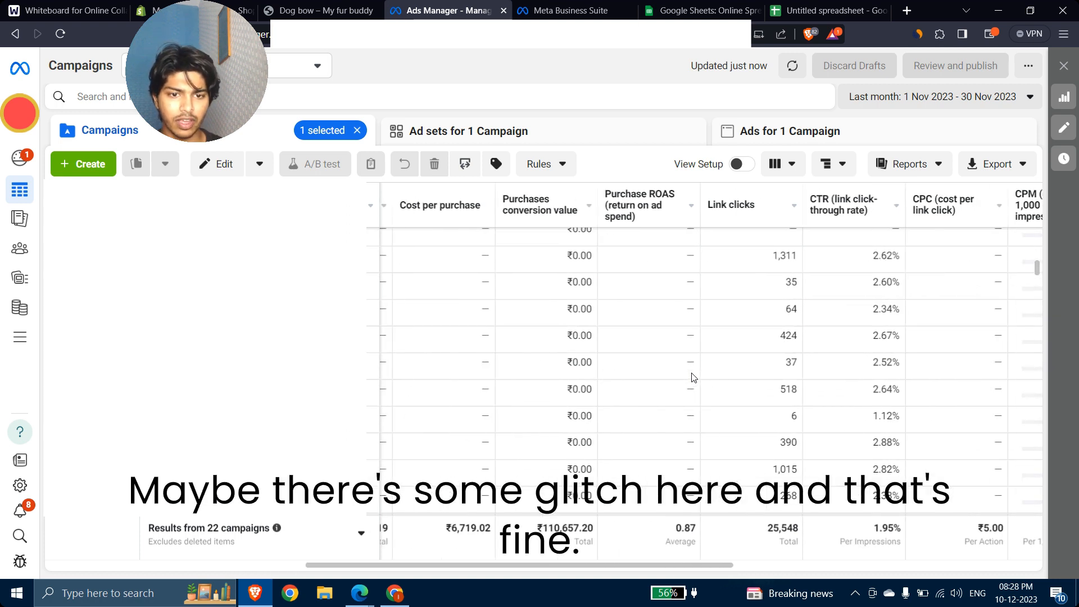
pyautogui.scroll(5, 694, 377)
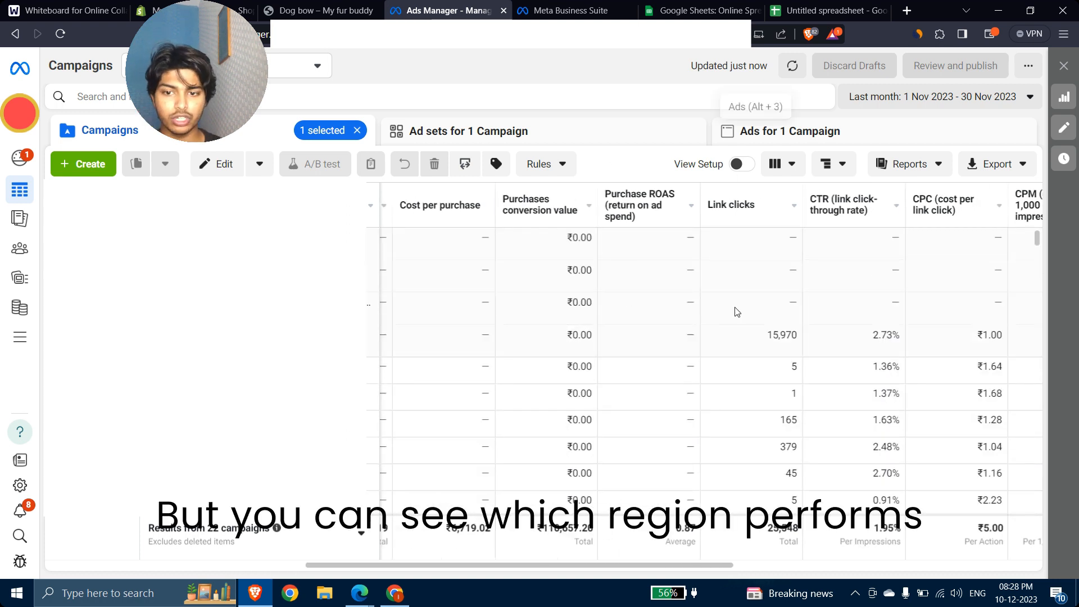